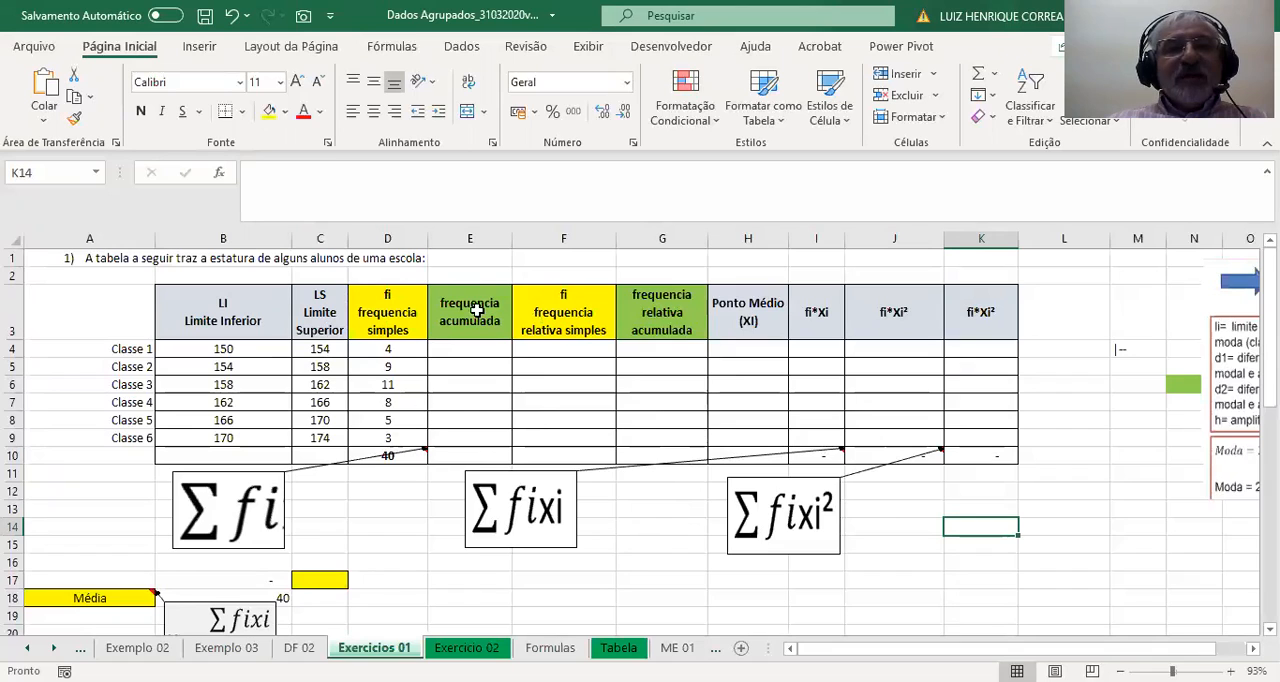
left_click(471, 349)
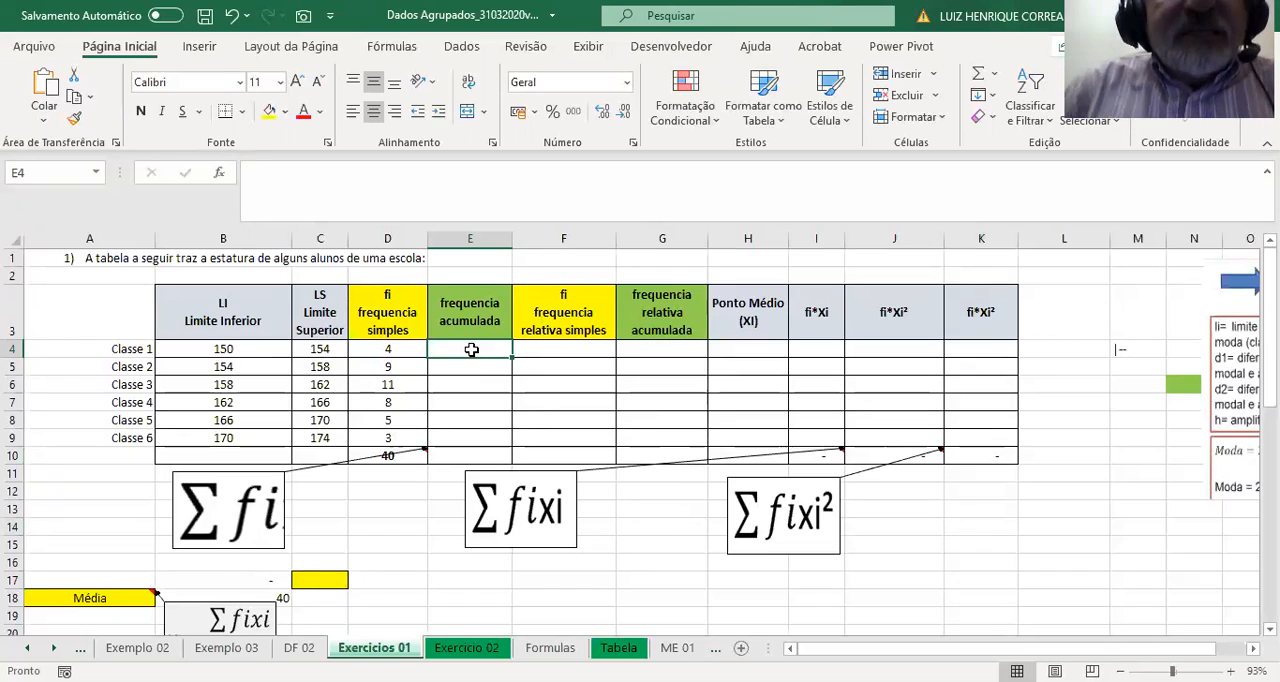
type("=")
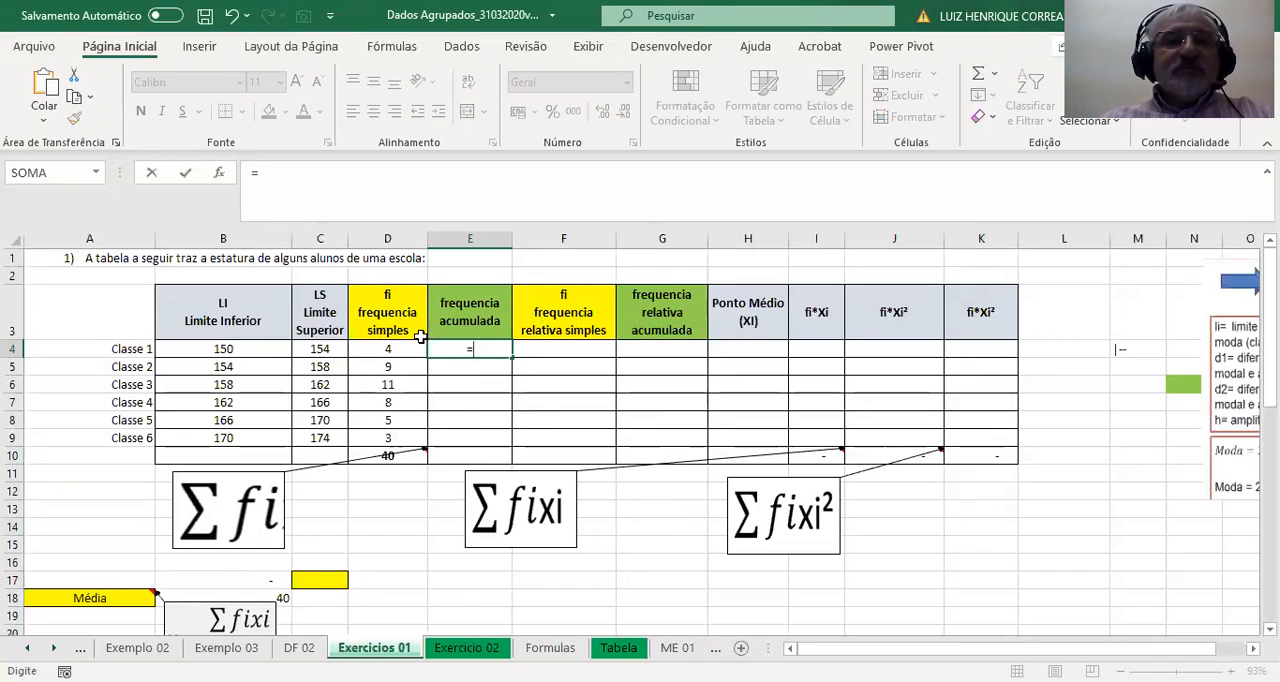
left_click(390, 364)
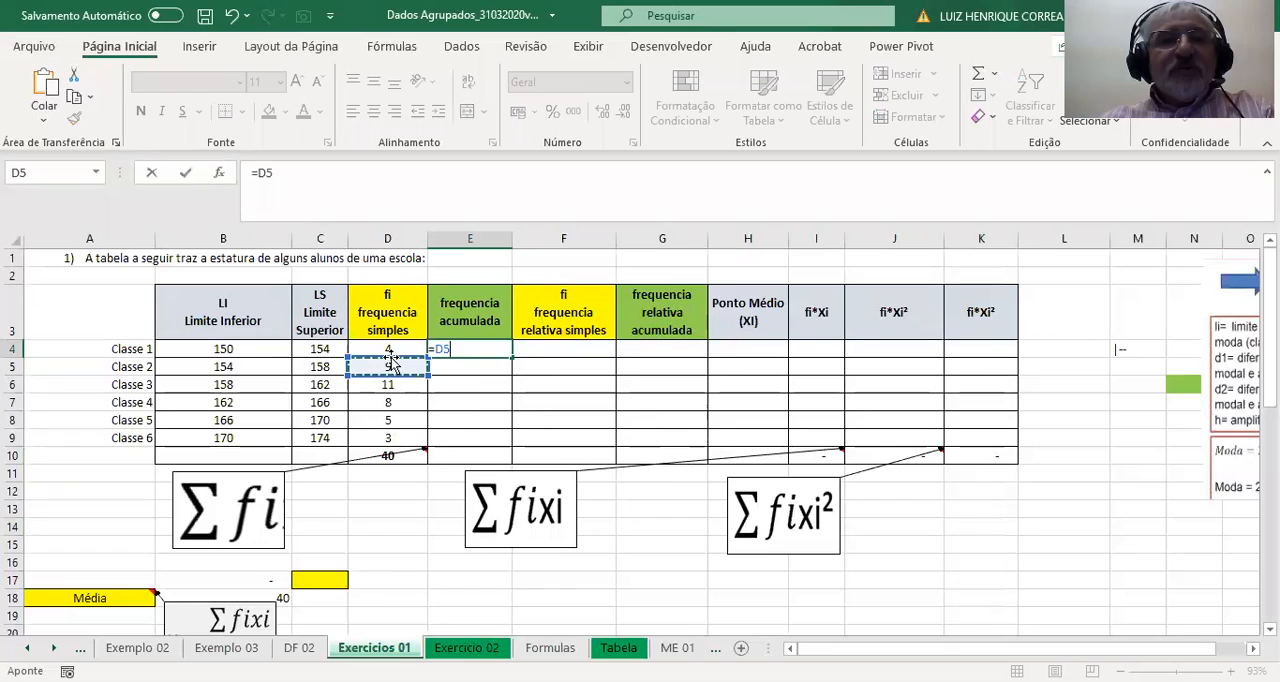
key("Return")
Set the Classe 1 cumulative frequency in E4 to =D4, the class's simple frequency.
left_click(475, 350)
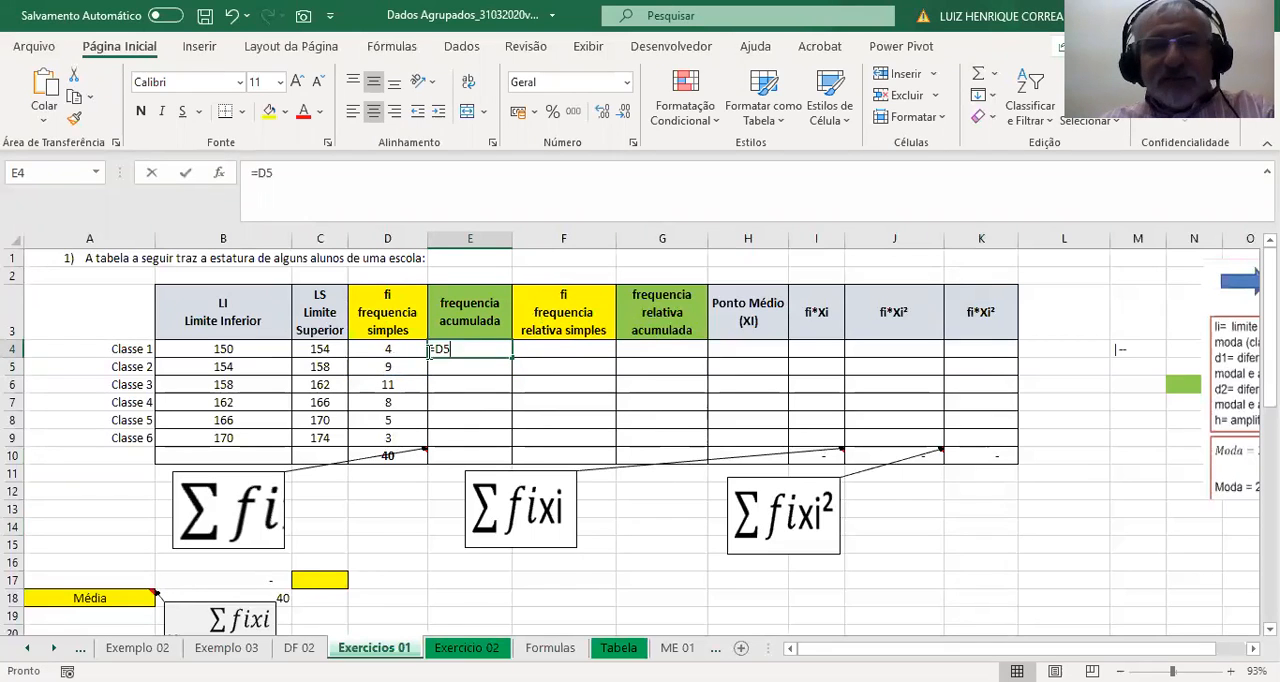
type("=")
left_click(388, 349)
key("Return")
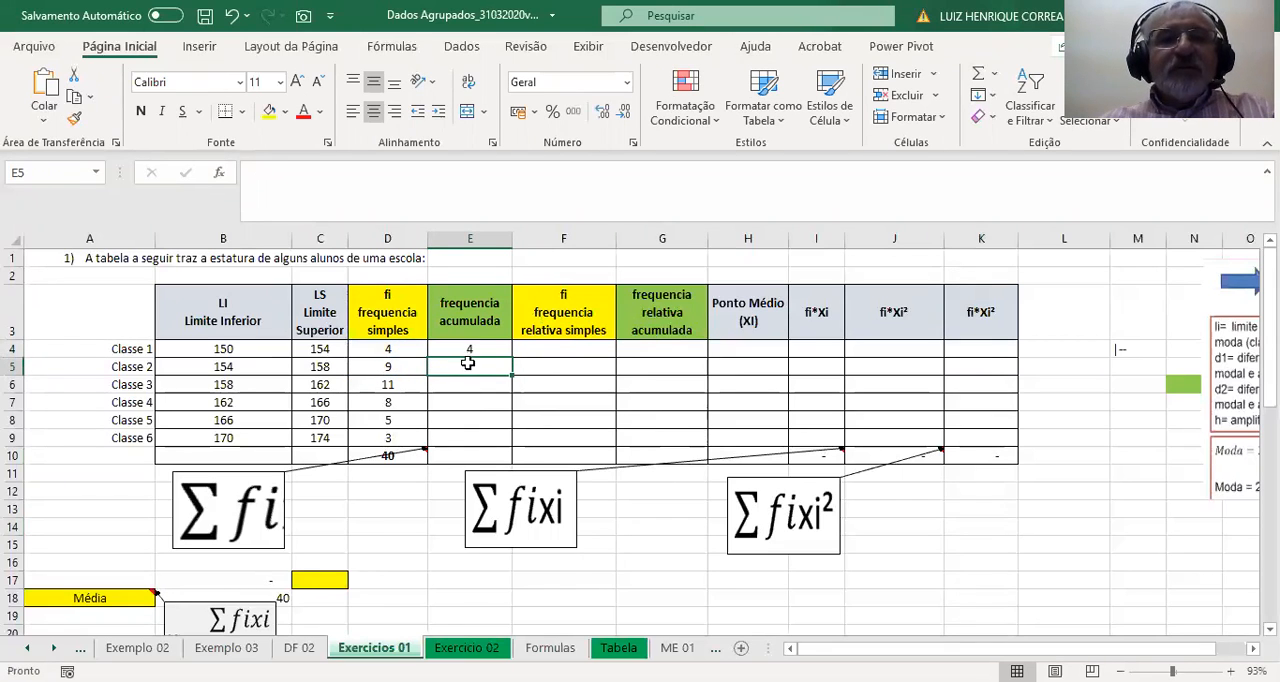
Enter =E4+D5 in E5 for the Classe 2 cumulative frequency and fill it down through Classe 6.
type("=")
left_click(481, 350)
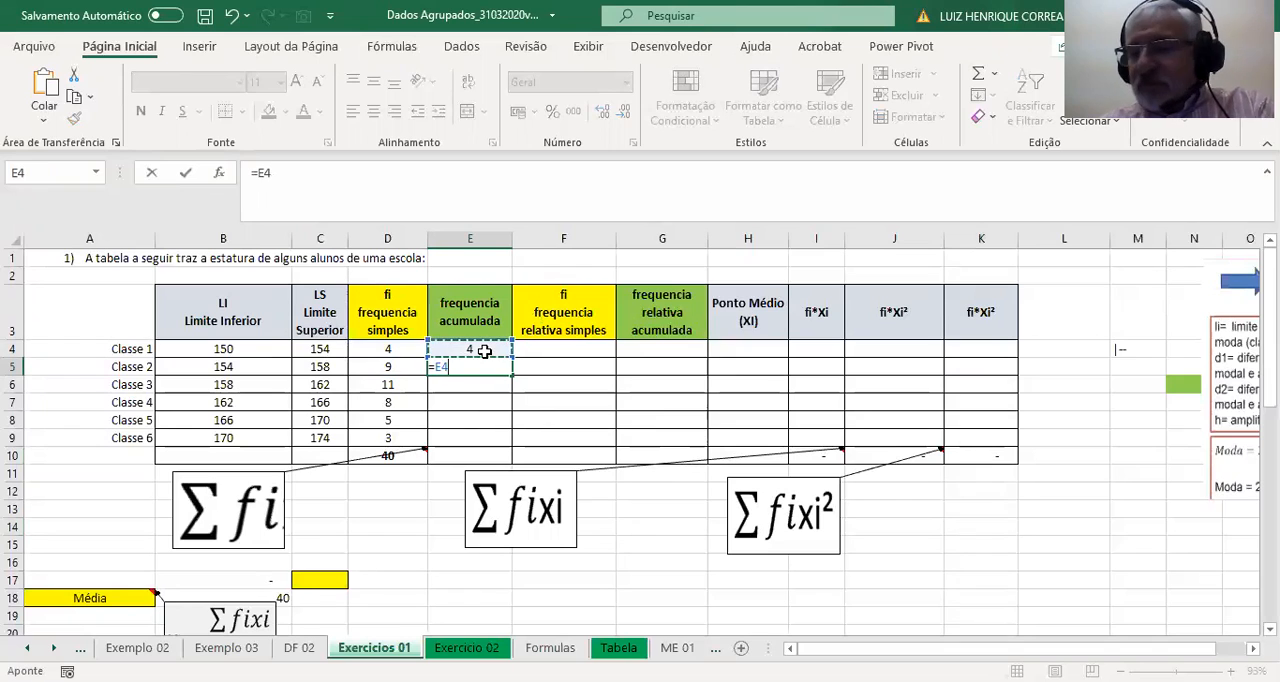
type("+")
left_click(392, 368)
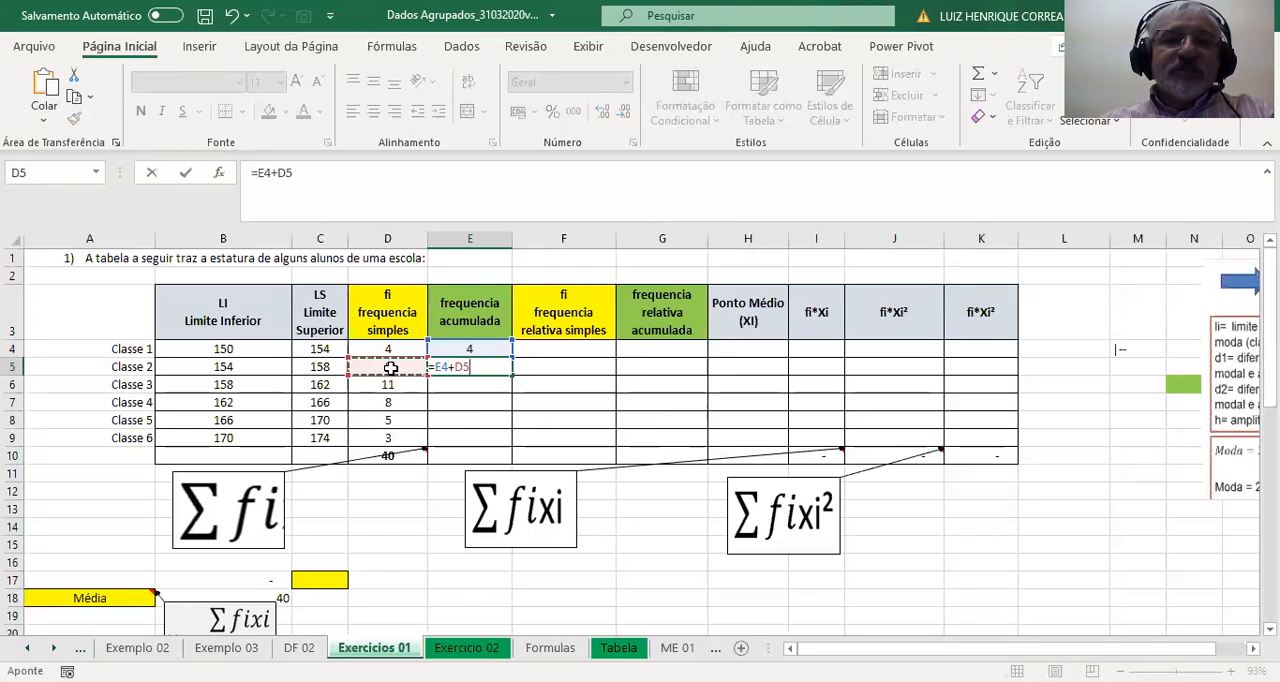
key("Return")
left_click(494, 368)
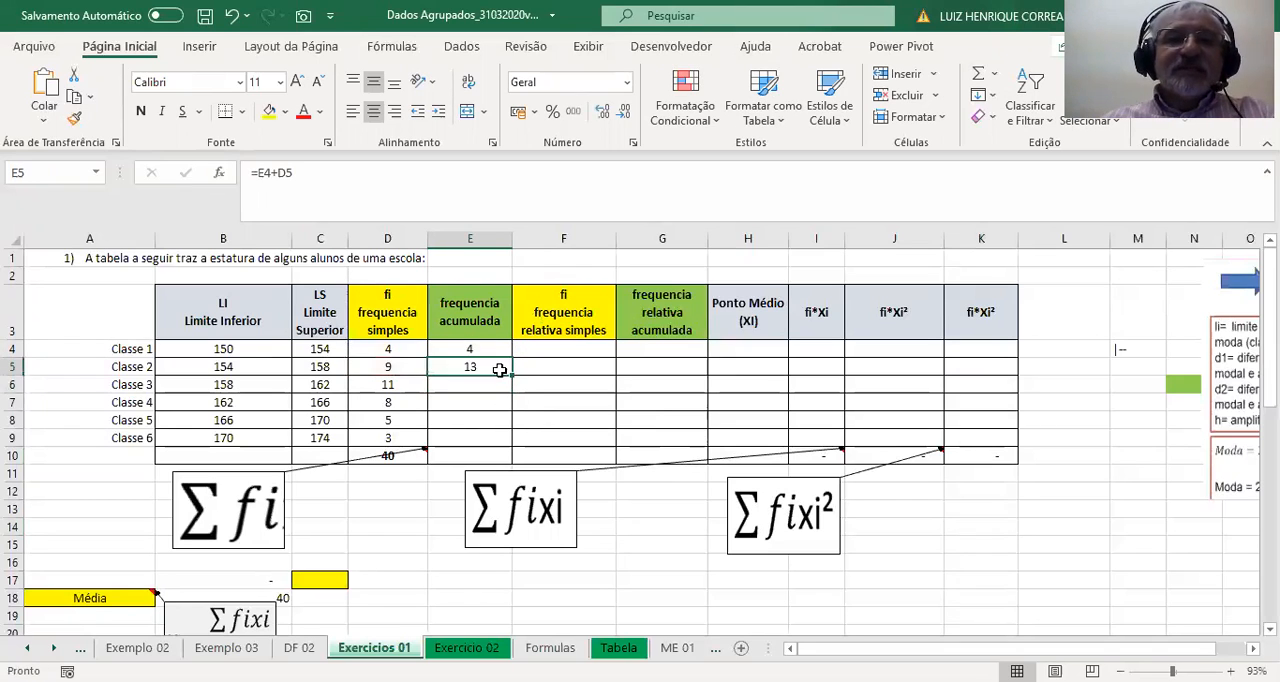
double_click(511, 376)
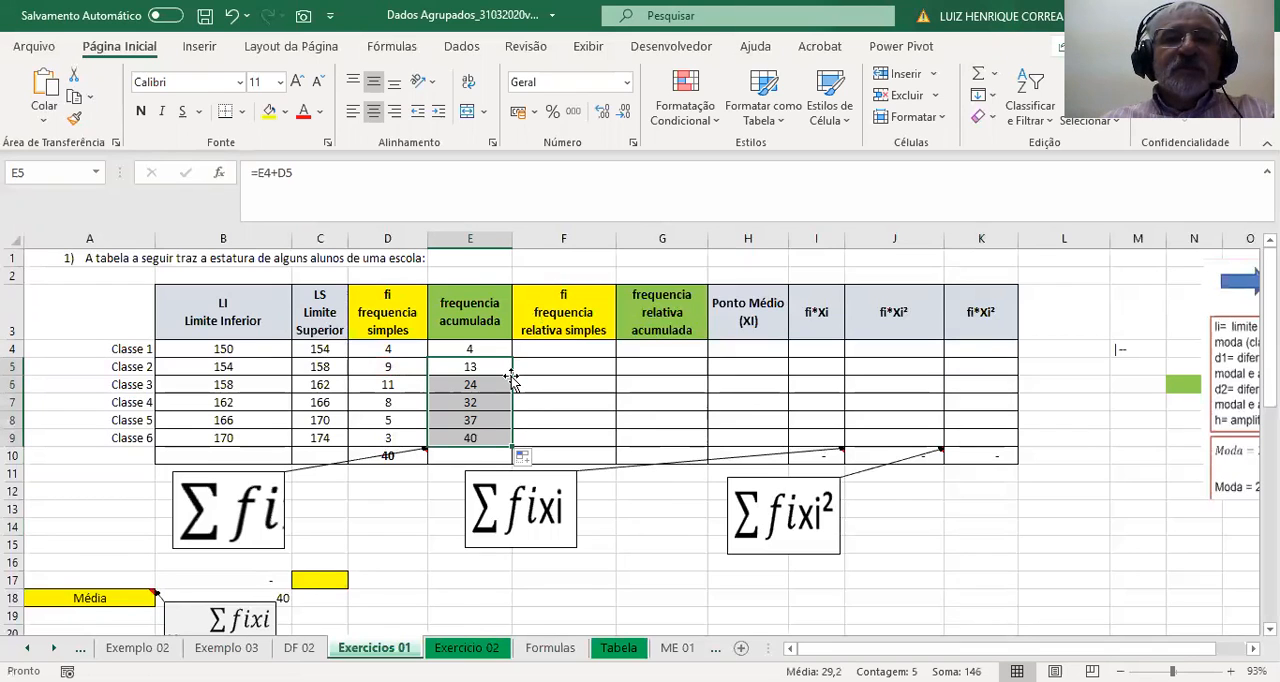
Calculate the simple relative frequency in F4 with =D4/$D$10 and fill the formula down through Classe 6.
left_click(567, 349)
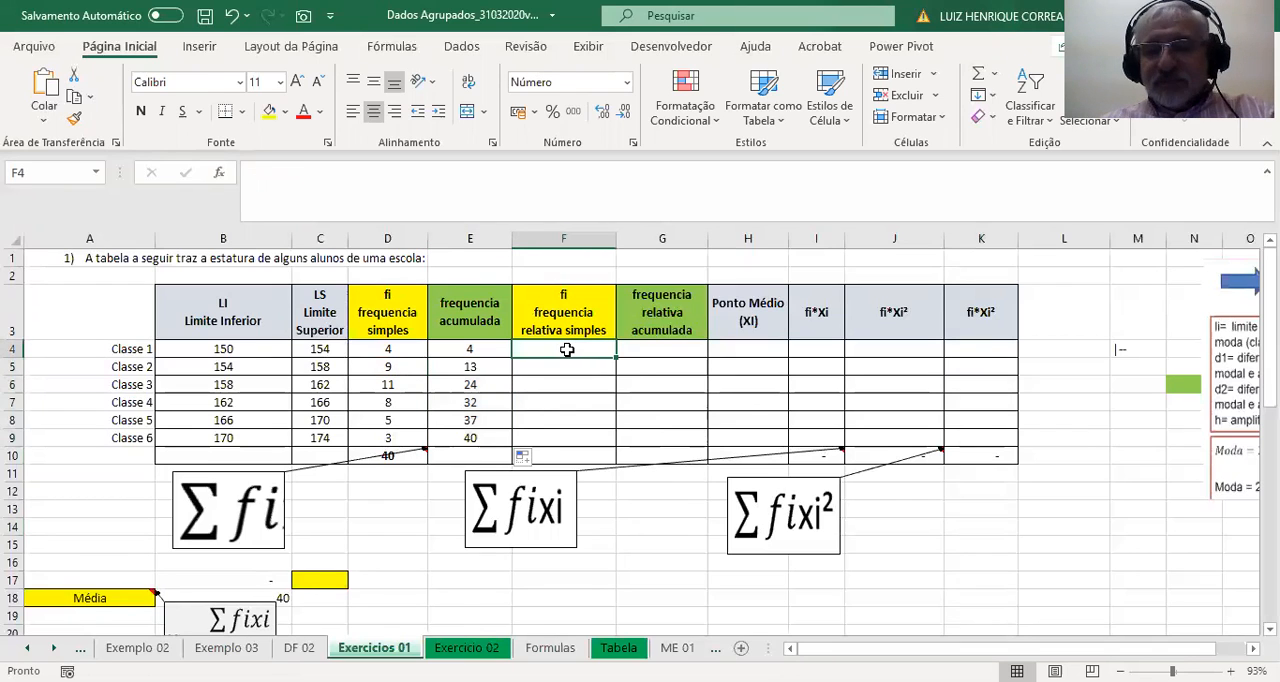
type("=")
left_click(396, 348)
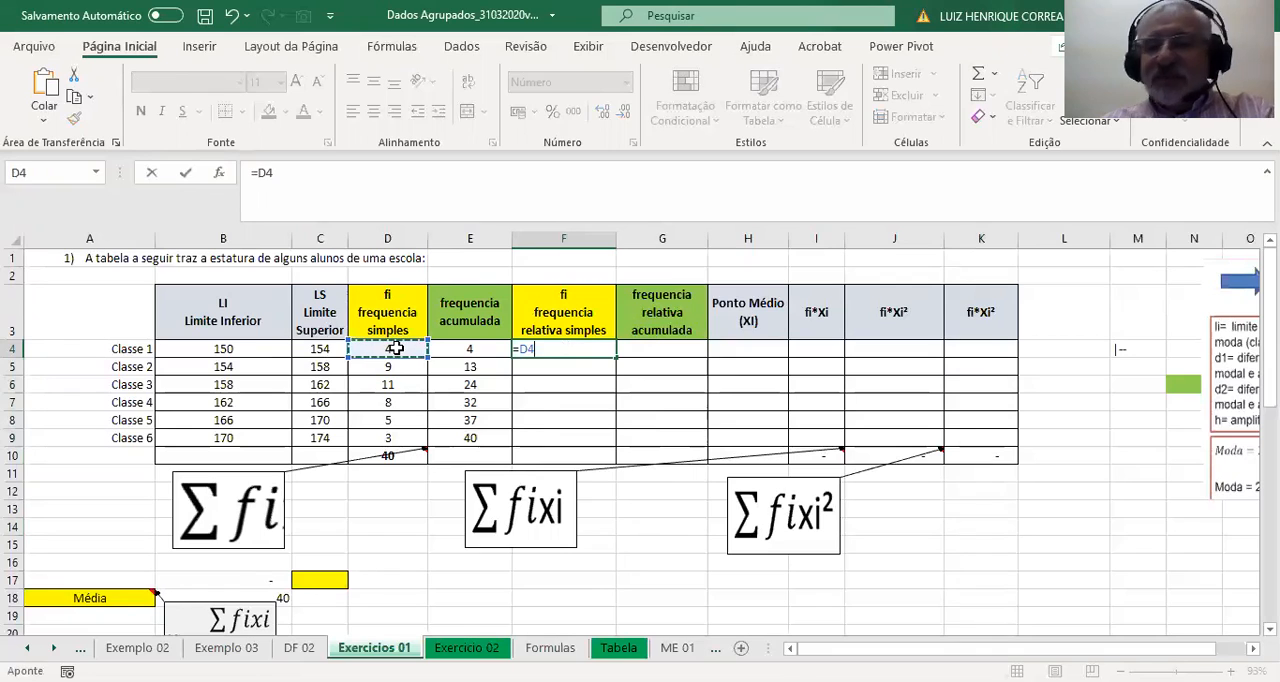
type("/")
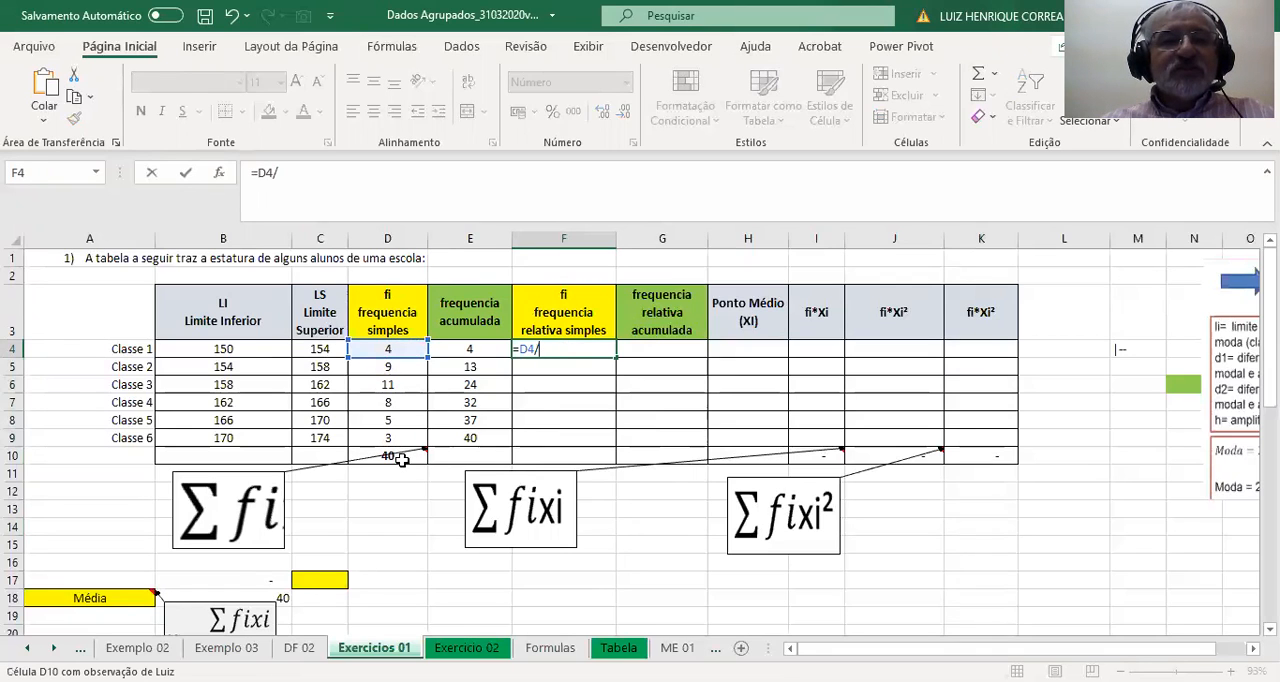
left_click(400, 457)
key("F4")
key("Return")
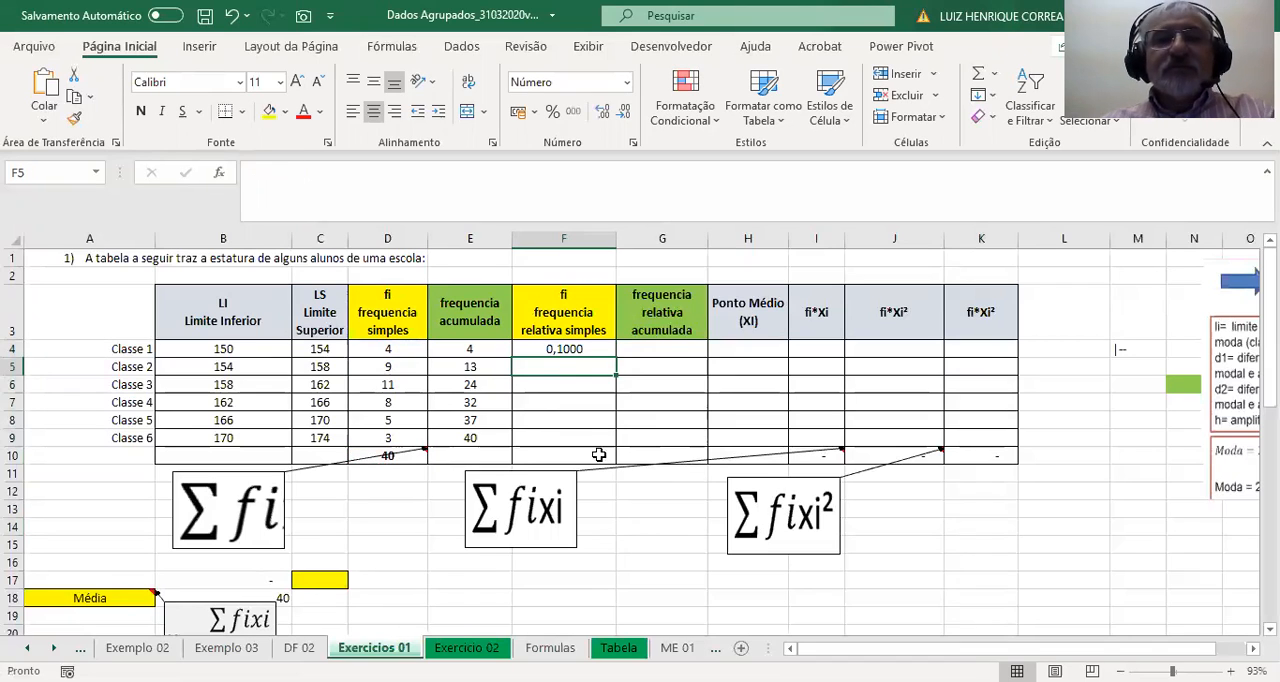
left_click(555, 350)
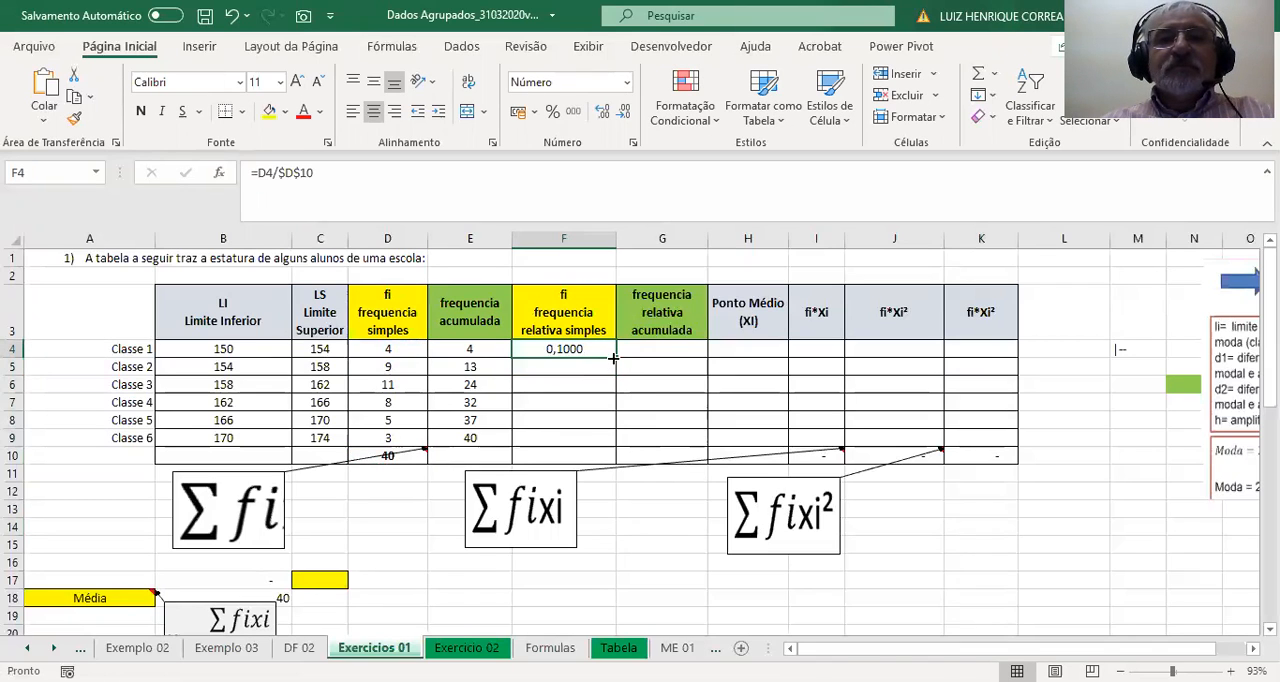
double_click(614, 357)
Total the simple relative frequency column in F10 with AutoSum.
left_click(542, 456)
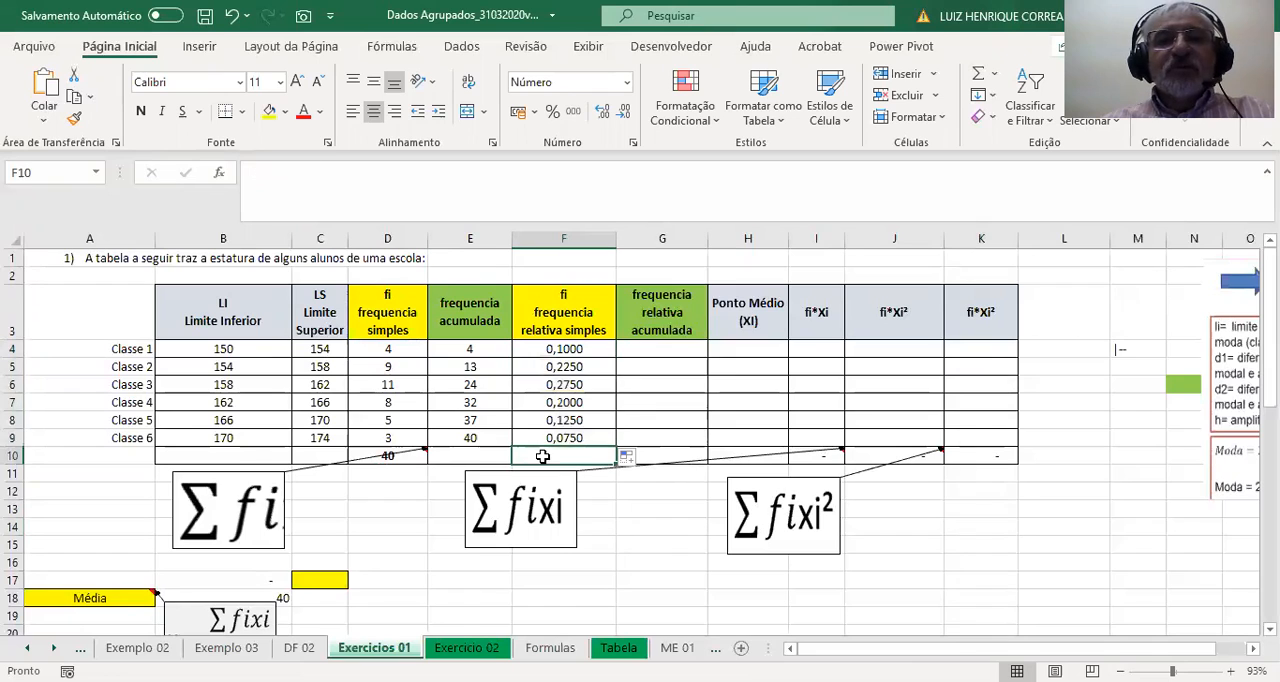
left_click(981, 80)
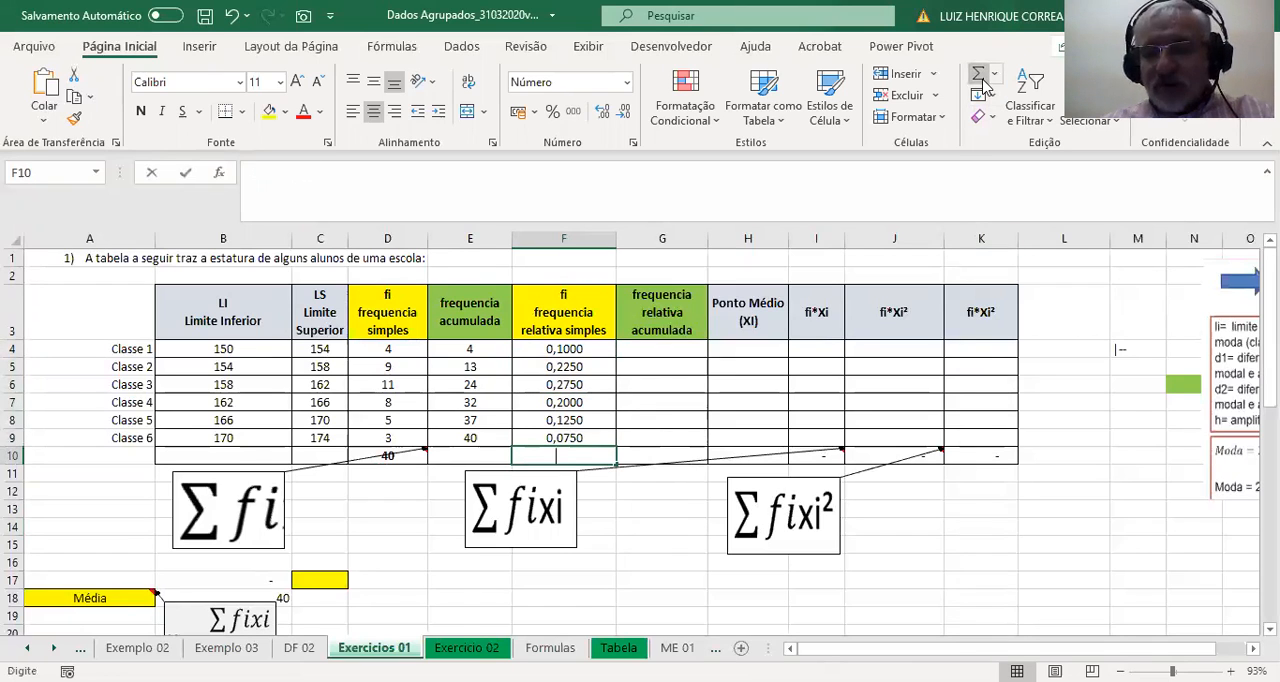
key("Return")
Calculate the cumulative relative frequency in G4 with =E4/$E$9 and fill the formula down through Classe 6.
left_click(655, 348)
type("=")
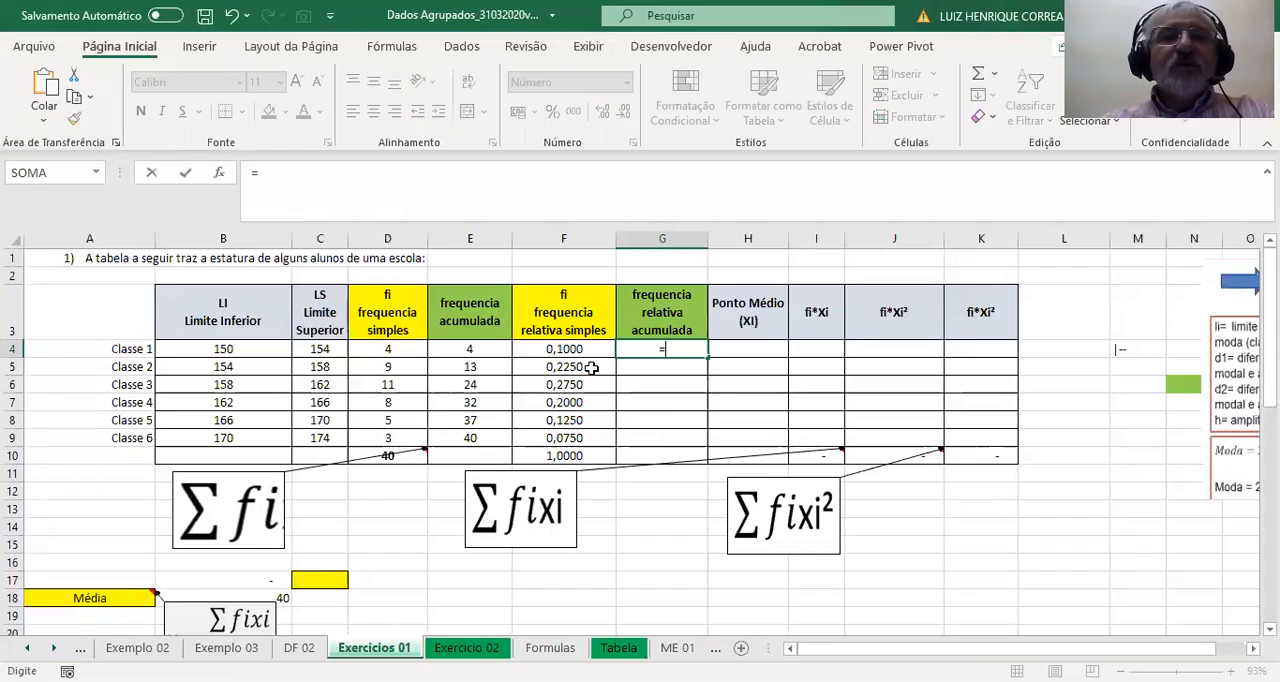
left_click(474, 347)
type("/")
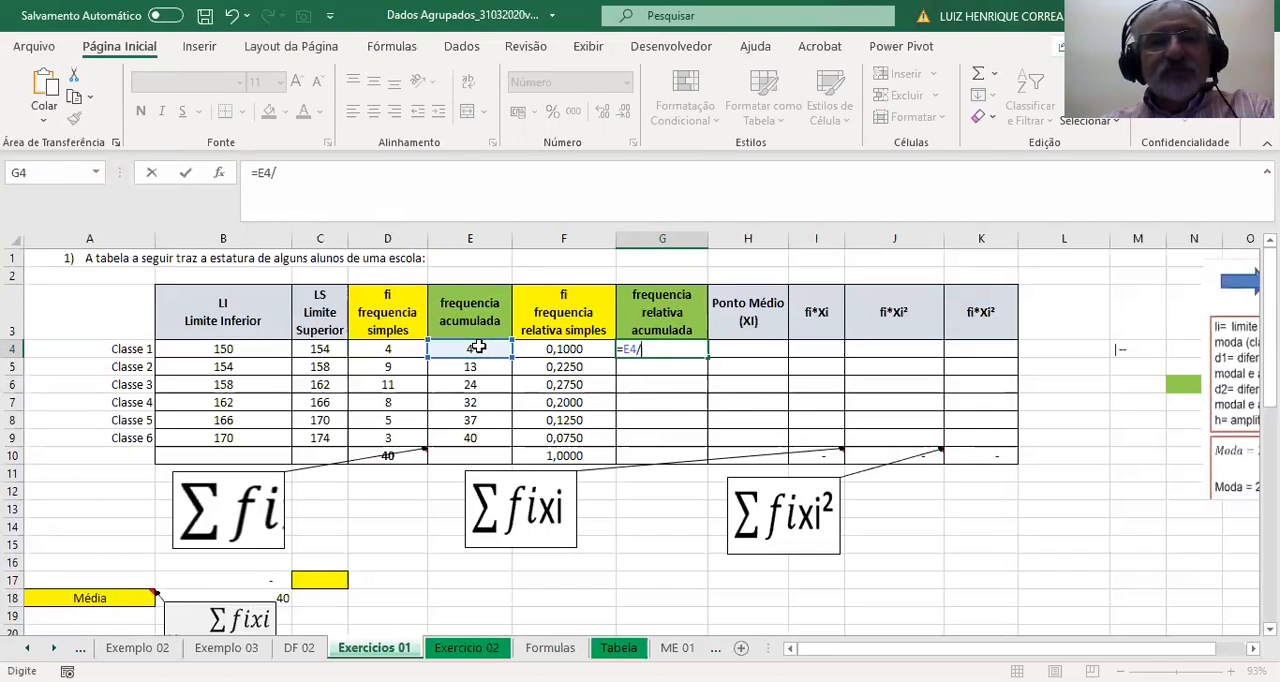
left_click(474, 438)
key("F4")
key("Return")
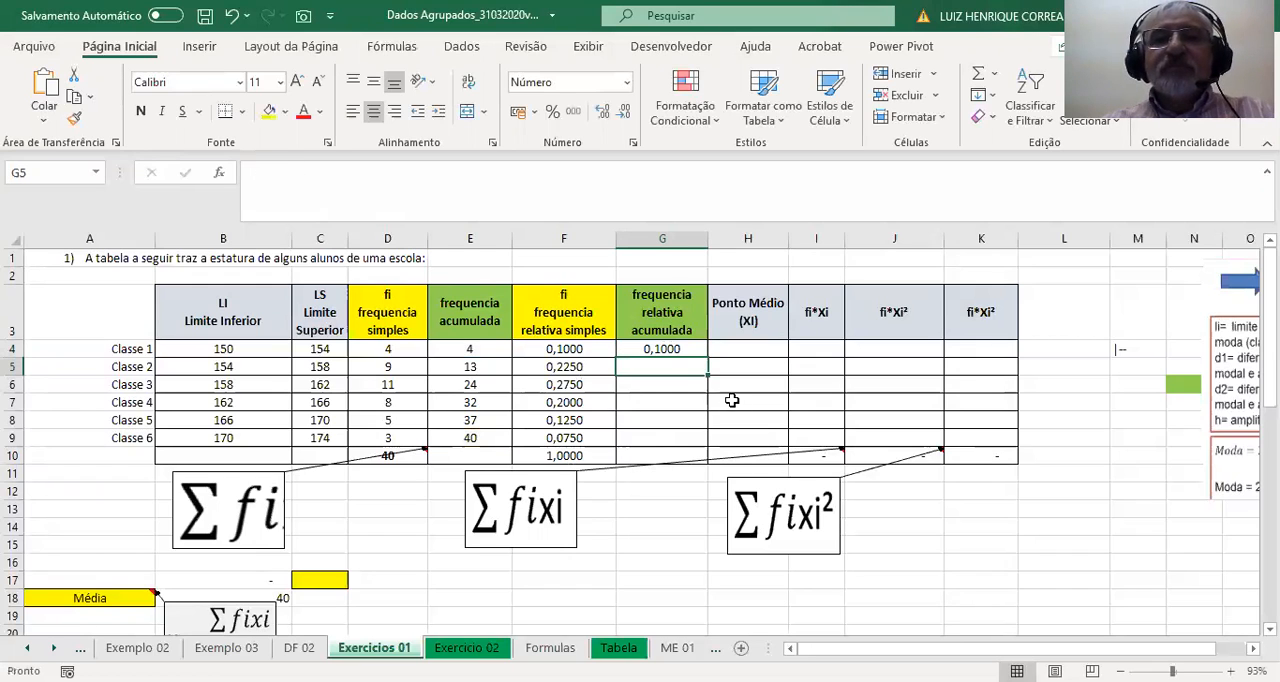
left_click(665, 348)
double_click(706, 356)
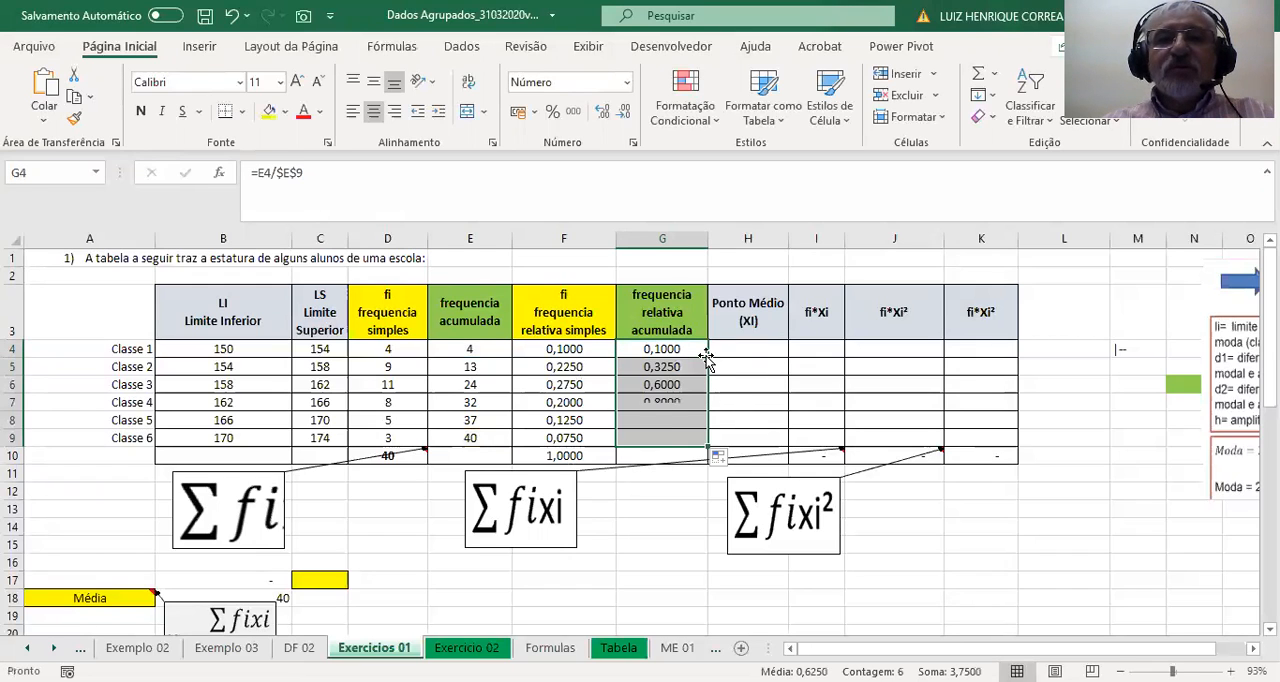
Calculate the class midpoint in H4 with =(B4+C4)/2 and fill the formula down through Classe 6.
left_click(745, 348)
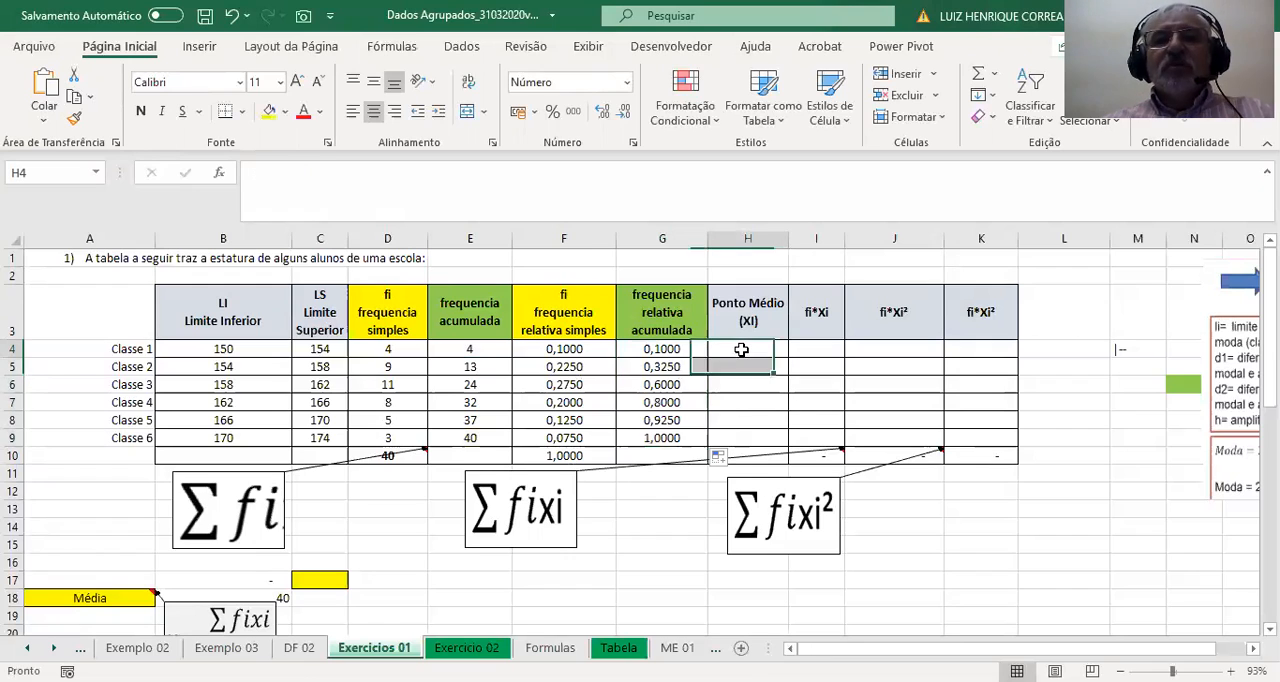
type("=(")
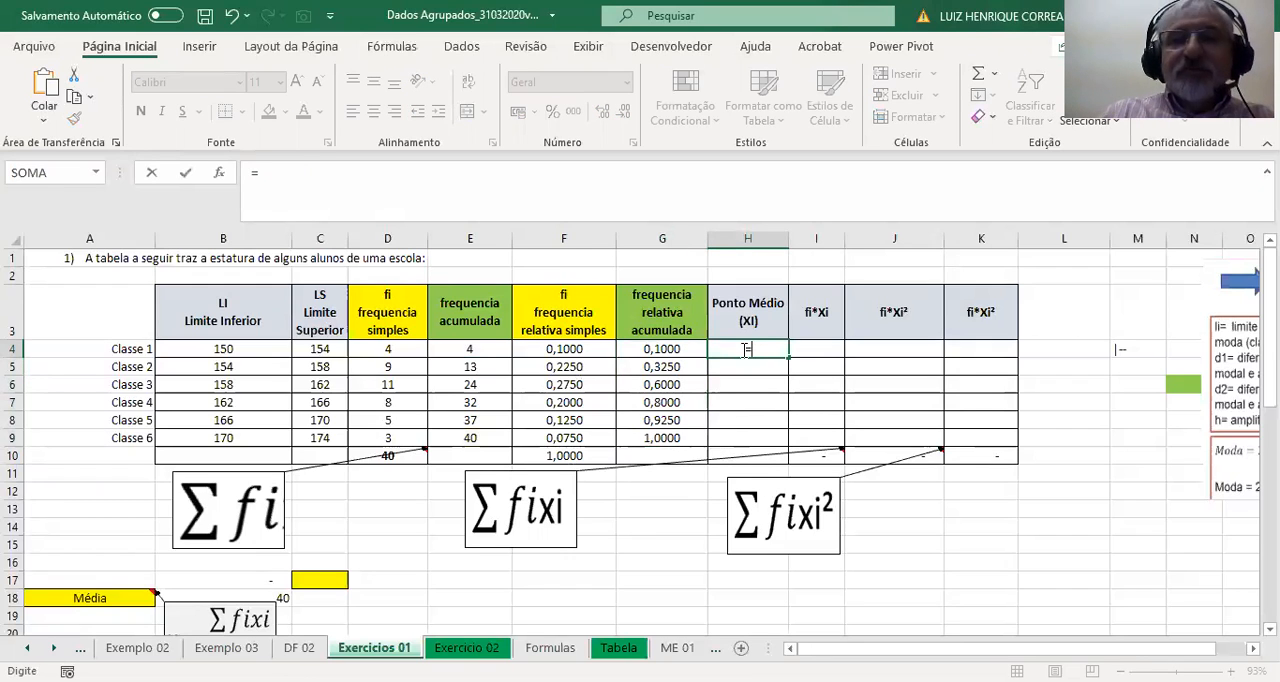
left_click(225, 349)
type("+")
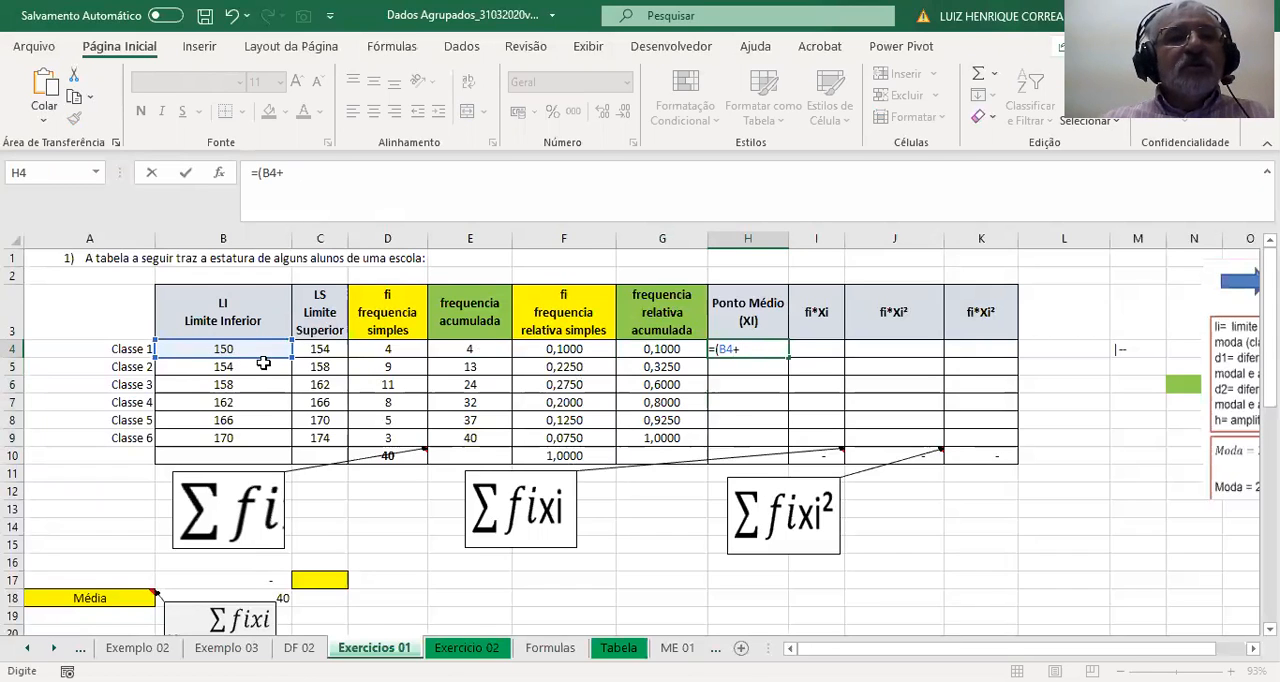
left_click(326, 350)
type(")/2")
key("Return")
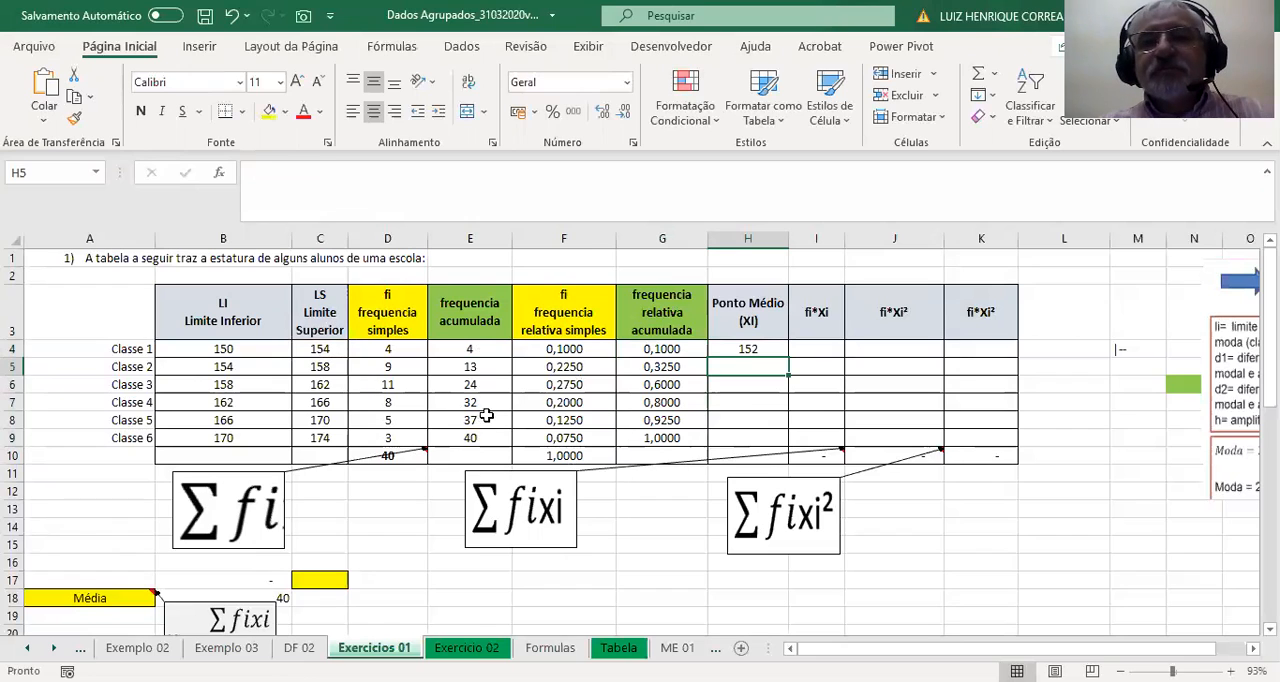
left_click(753, 346)
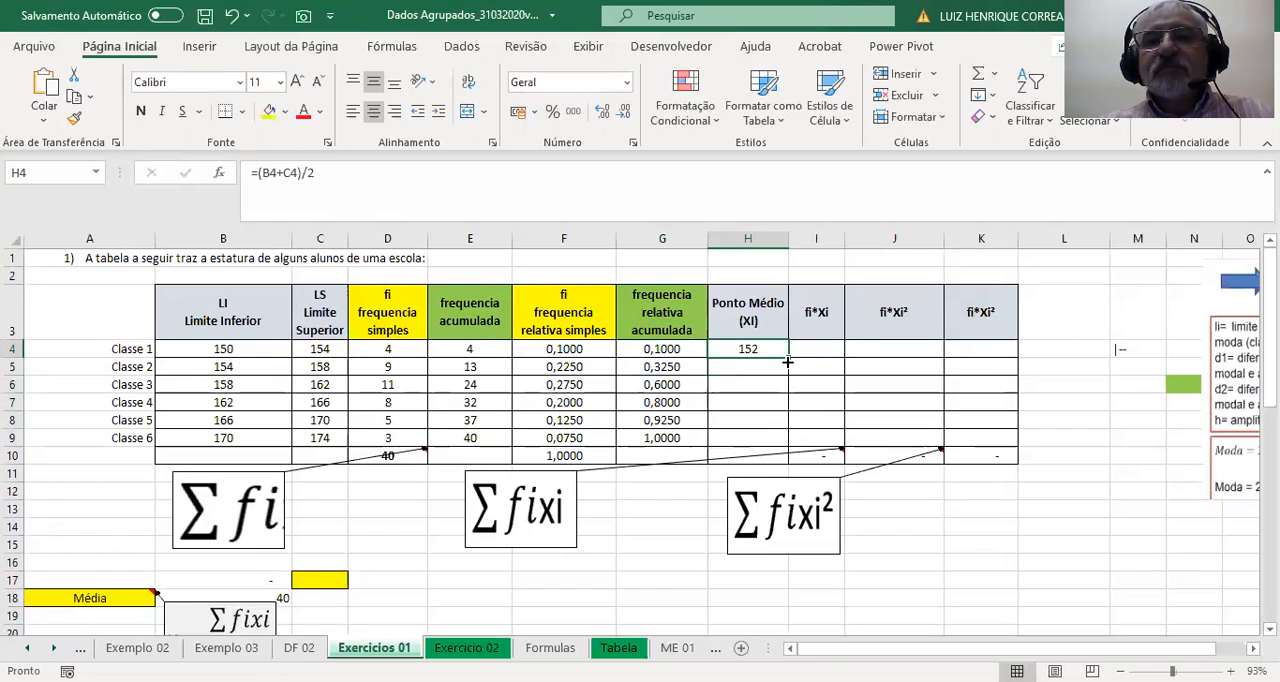
double_click(788, 362)
Calculate fi*Xi in I4 with =D4*H4 and fill the formula down through Classe 6.
left_click(816, 346)
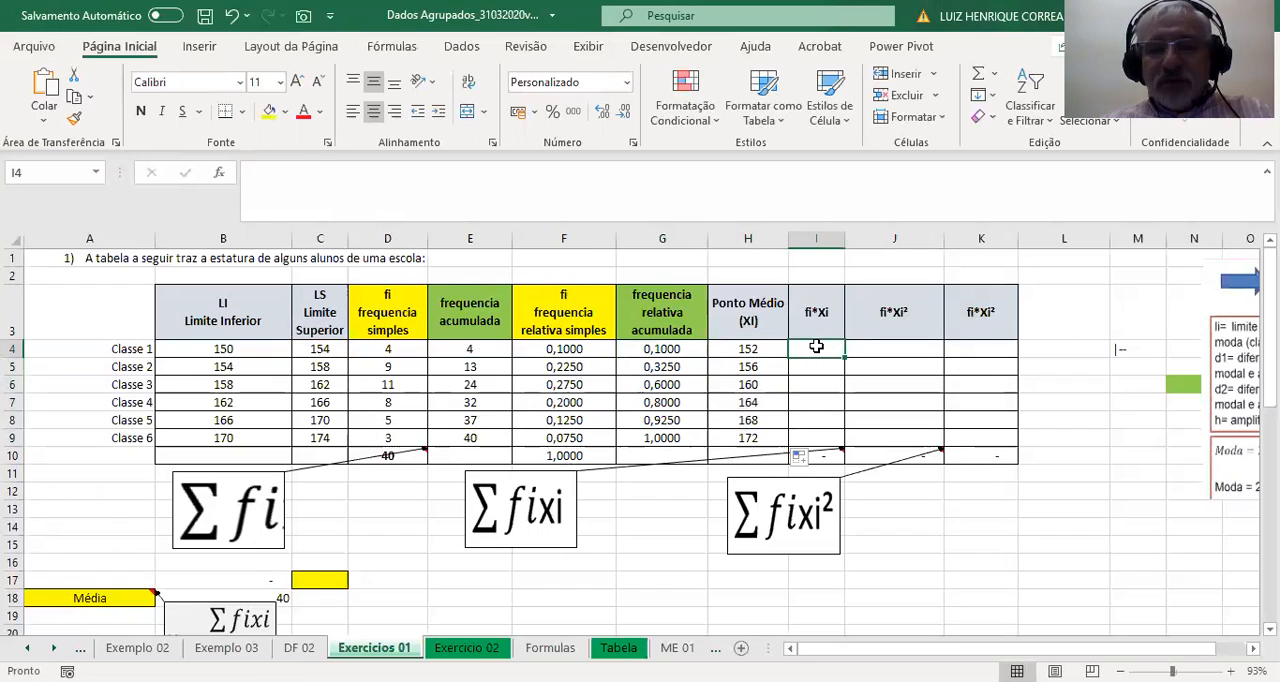
type("=")
left_click(384, 350)
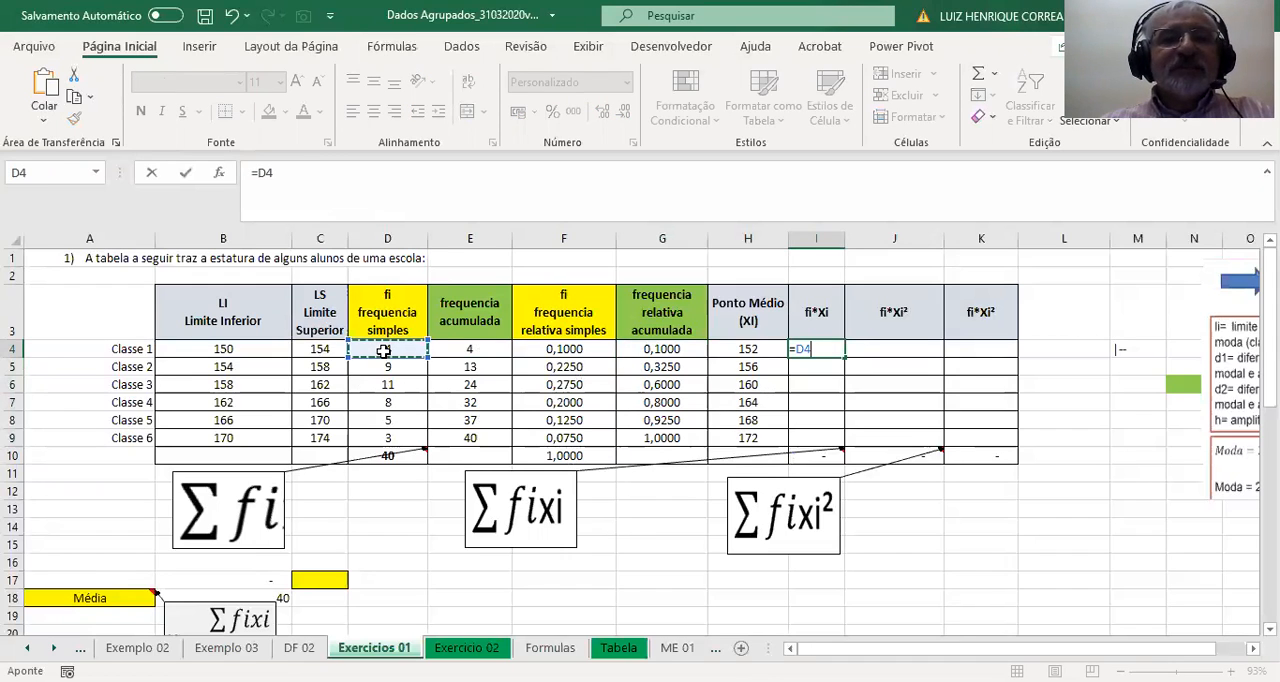
type("*")
left_click(750, 350)
key("ctrl+Return")
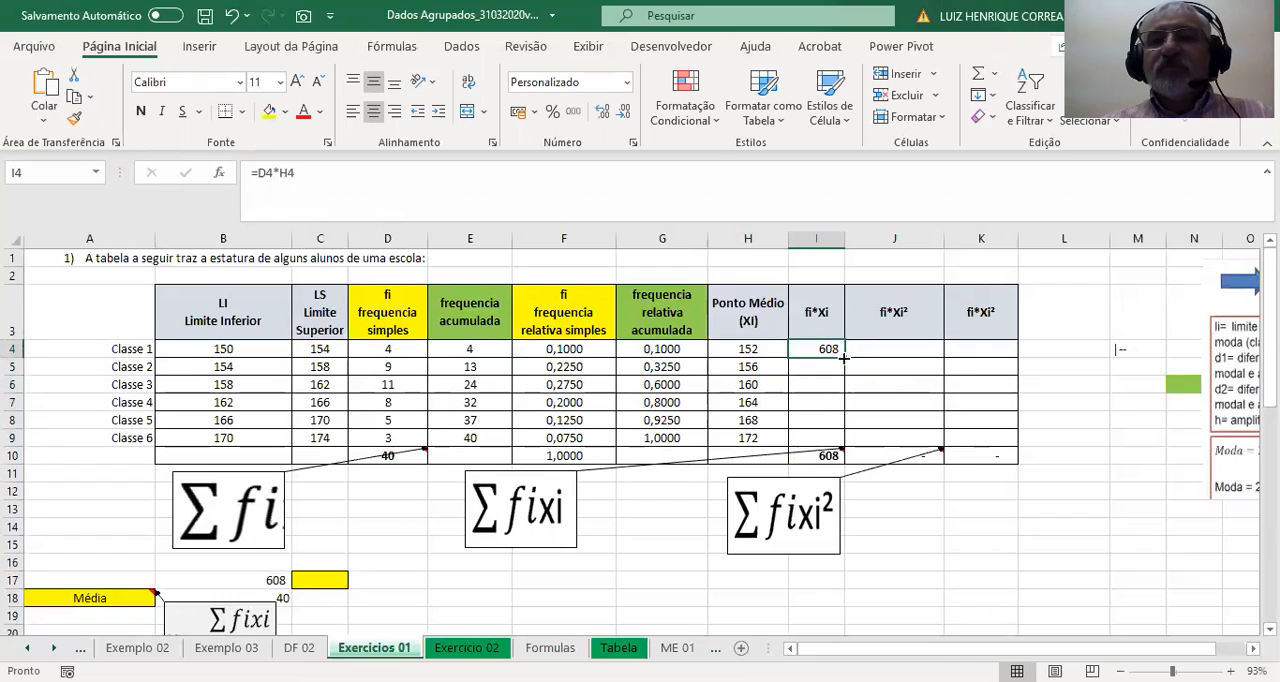
double_click(846, 358)
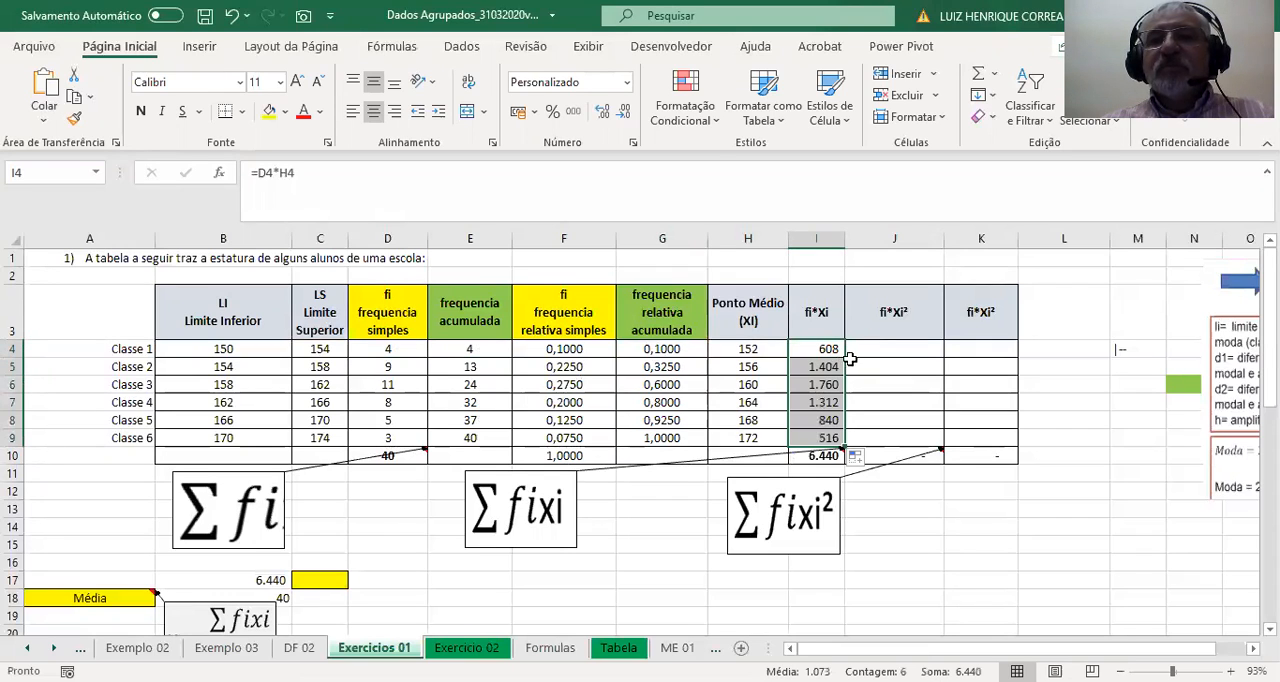
Calculate fi*Xi² in J4 with =H4*I4 and fill the formula down through Classe 6.
left_click(895, 348)
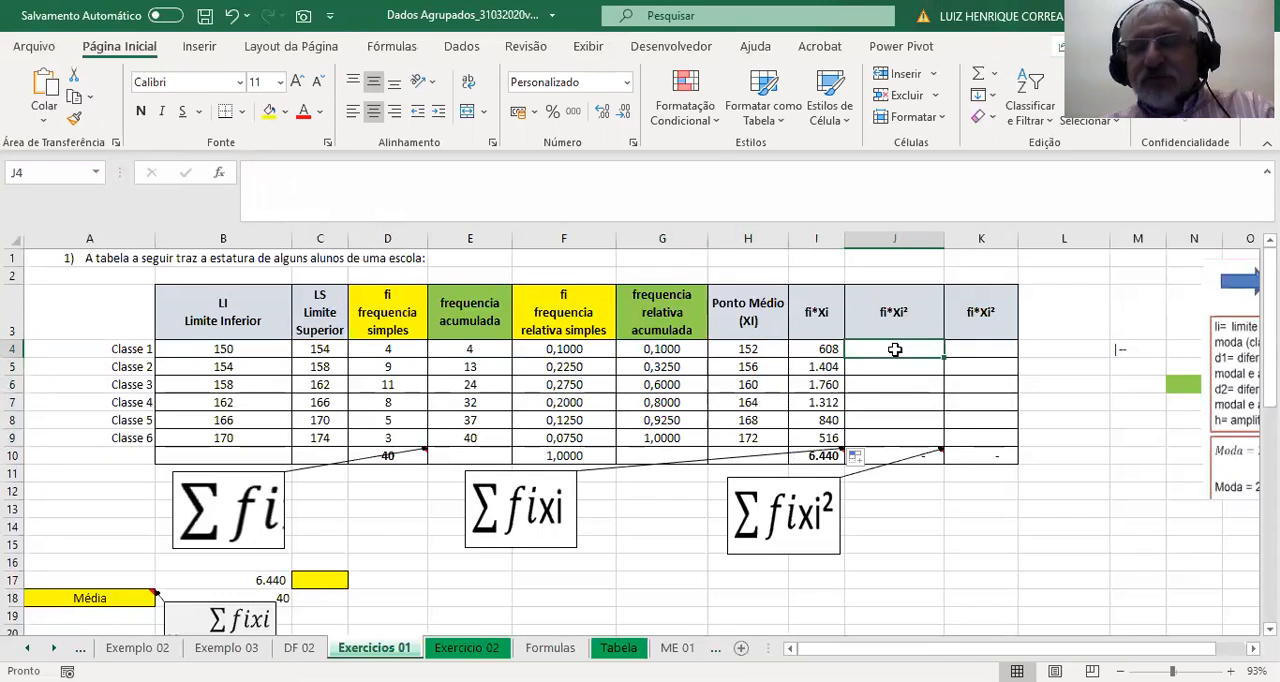
type("=")
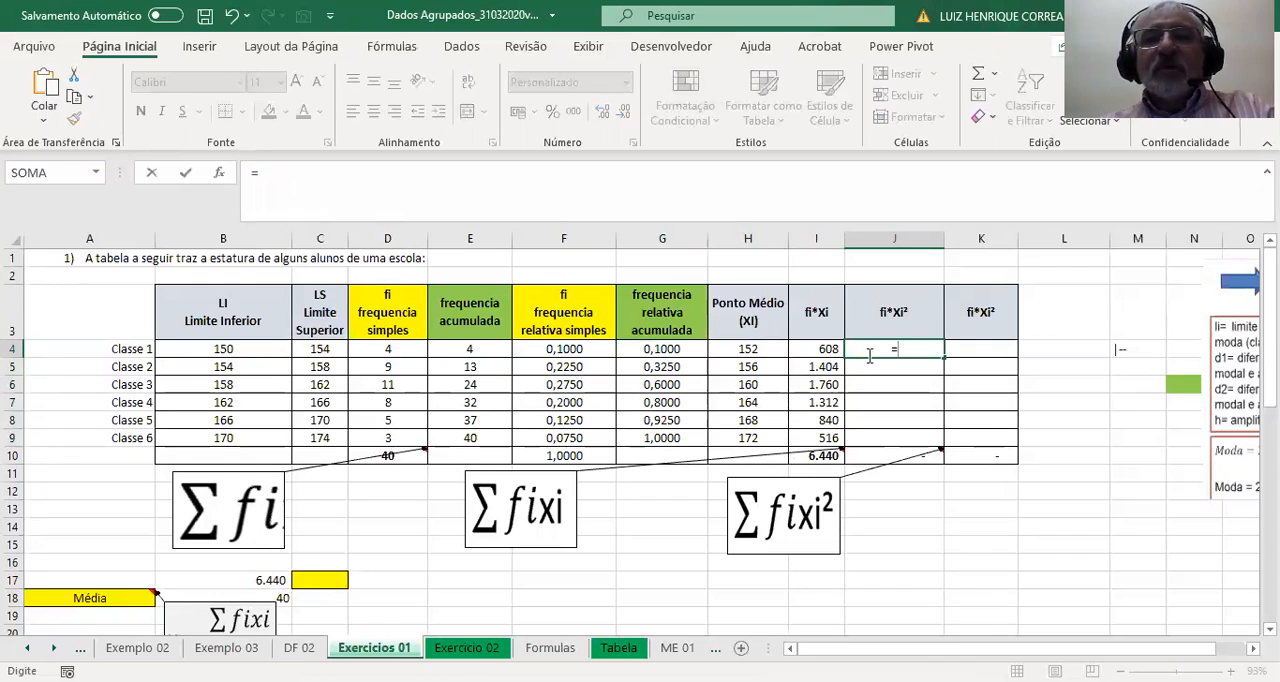
left_click(736, 348)
type("*")
left_click(826, 346)
key("Return")
left_click(908, 348)
double_click(943, 361)
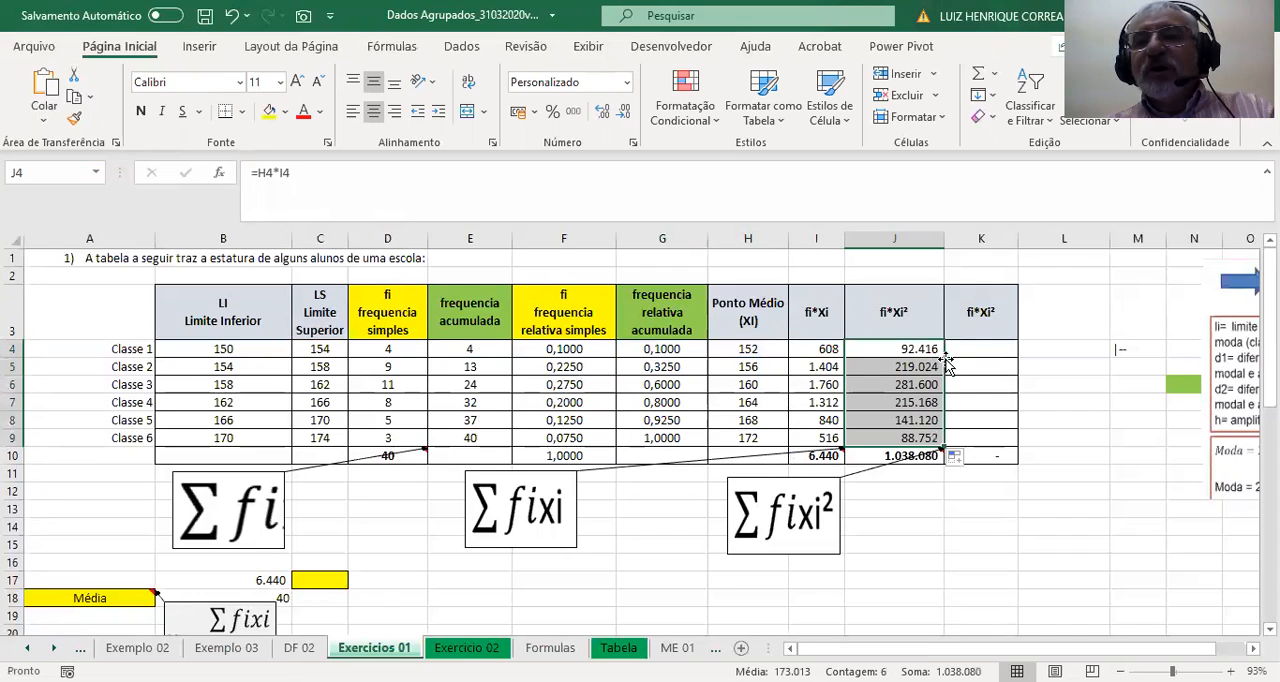
Calculate fi*Xi² the alternative way in K4 with =D4*H4^2 and fill the formula down through Classe 6.
left_click(981, 351)
type("=")
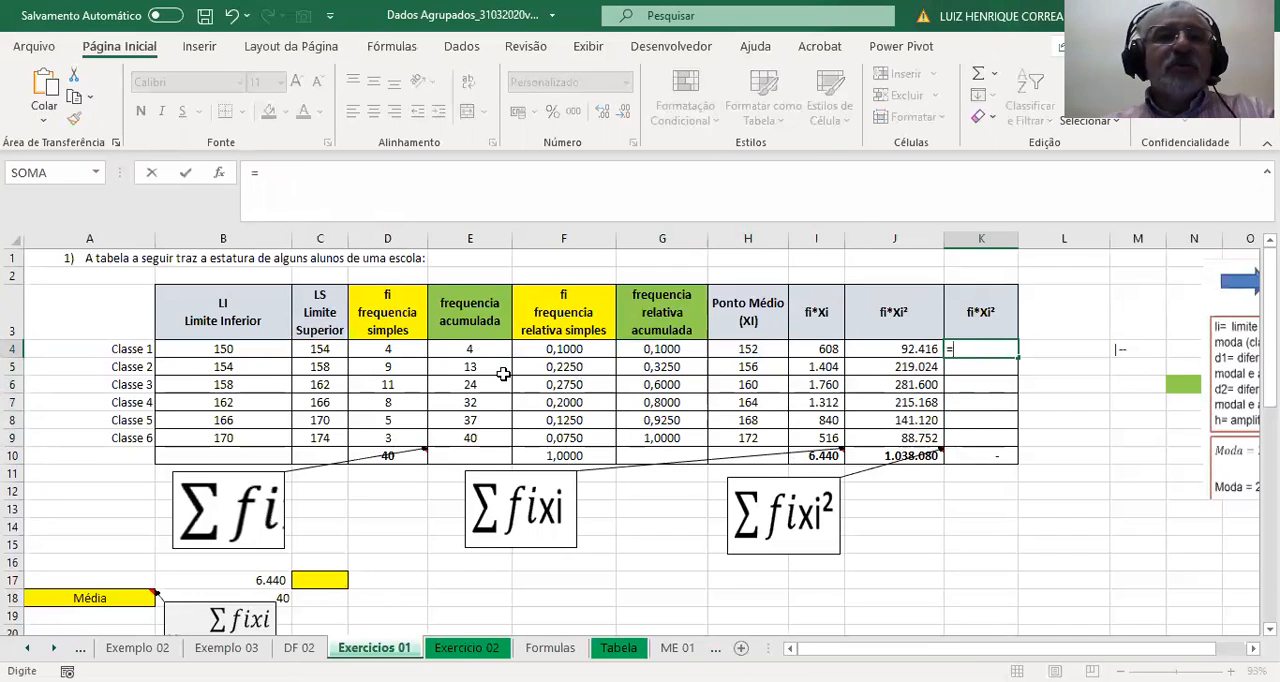
left_click(397, 353)
type("*")
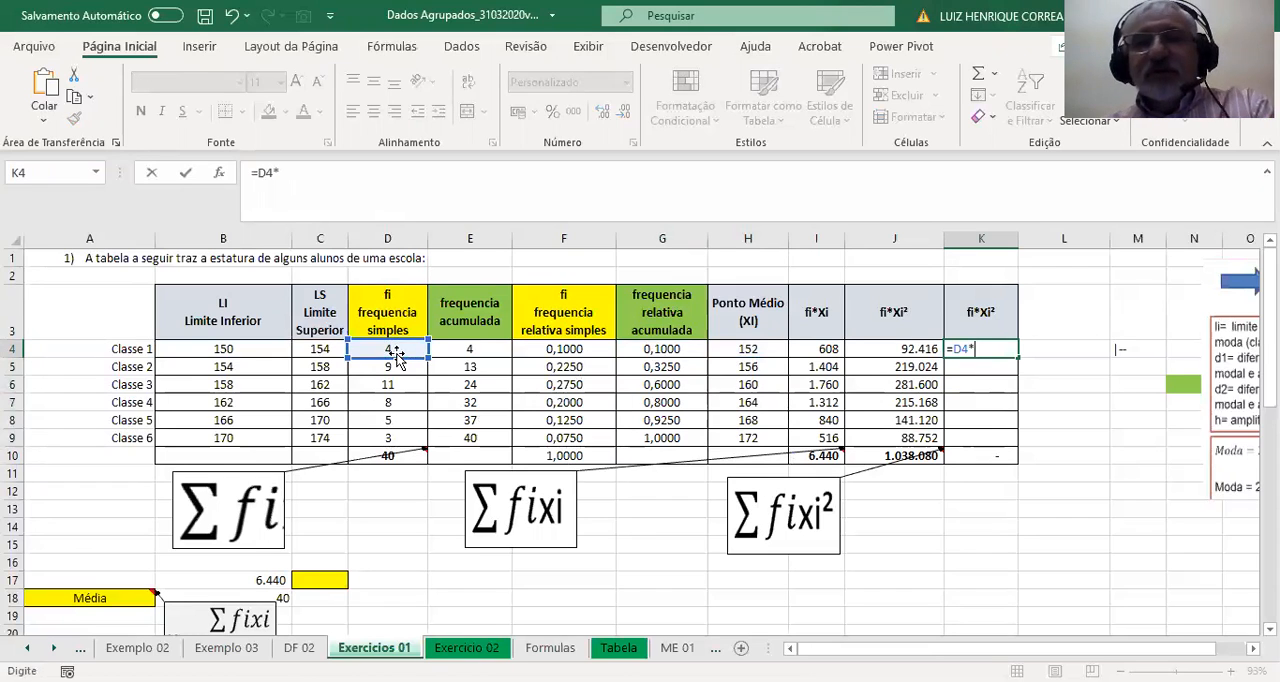
left_click(749, 351)
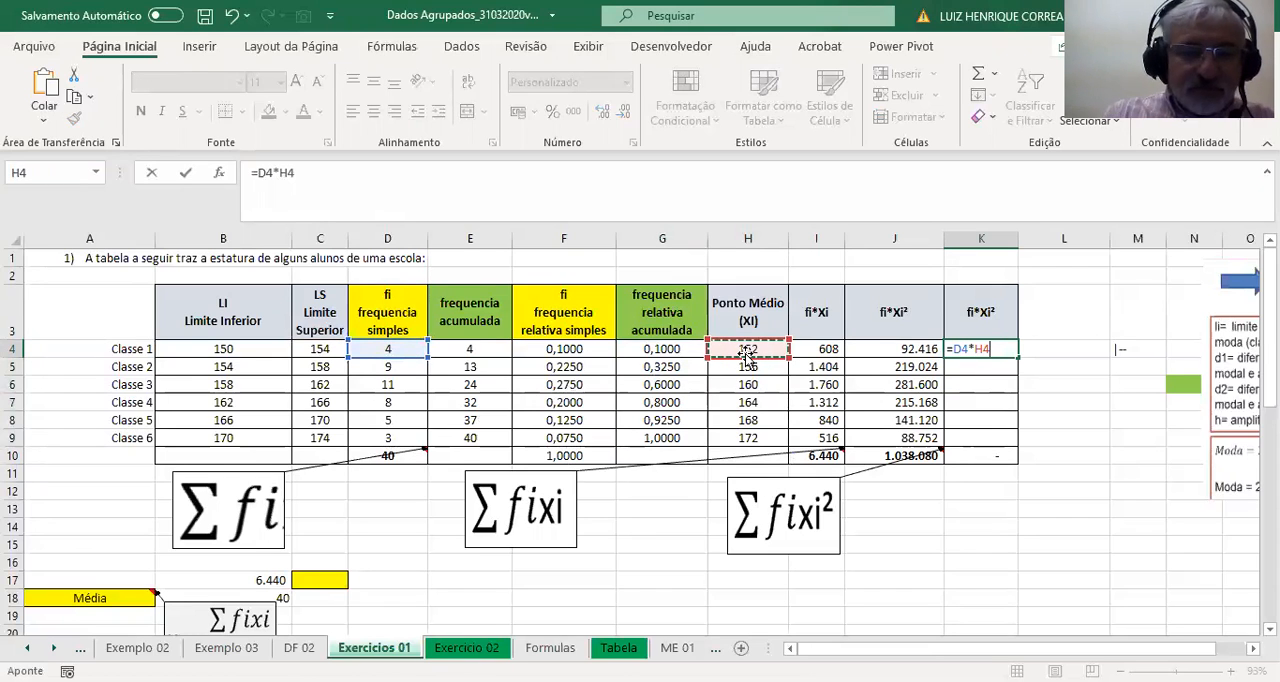
type("^2")
key("Return")
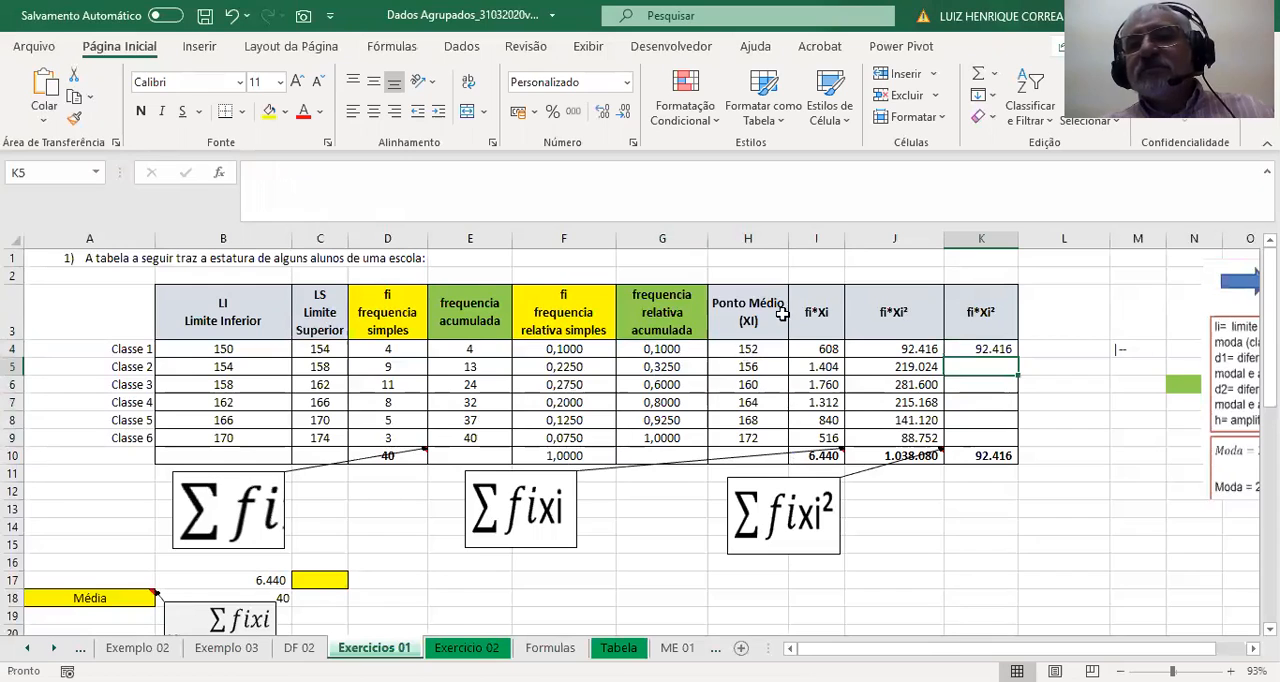
left_click(990, 349)
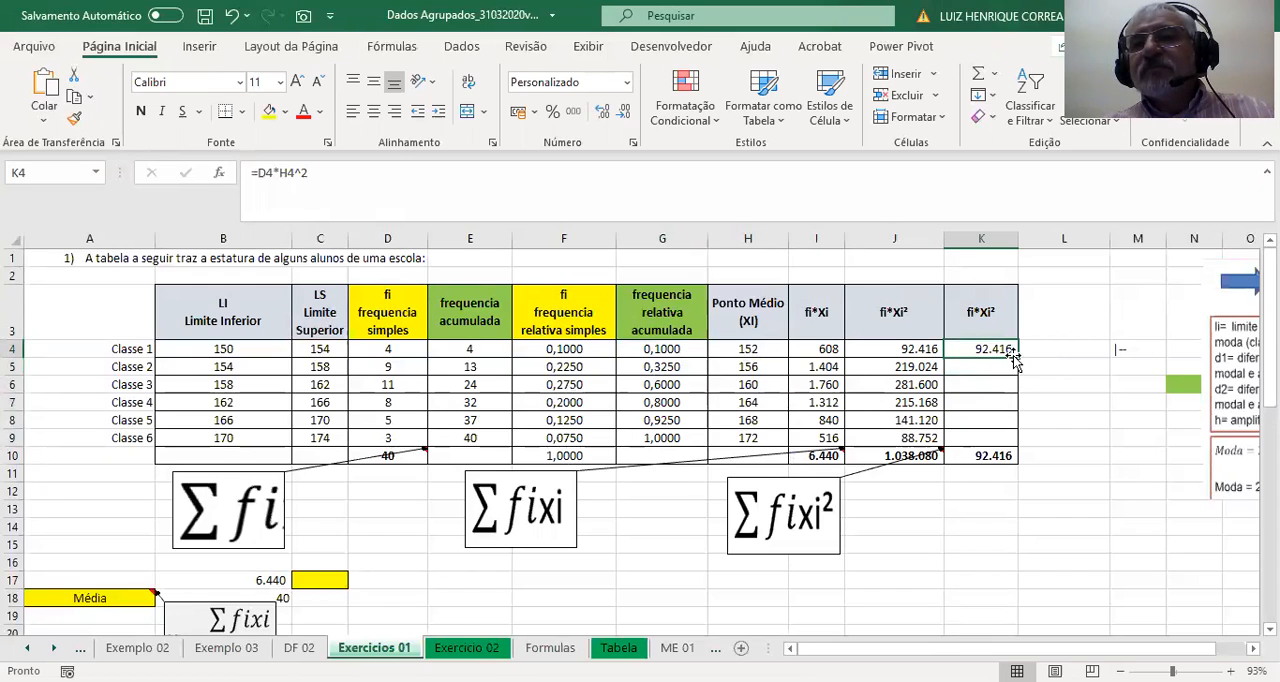
double_click(1017, 357)
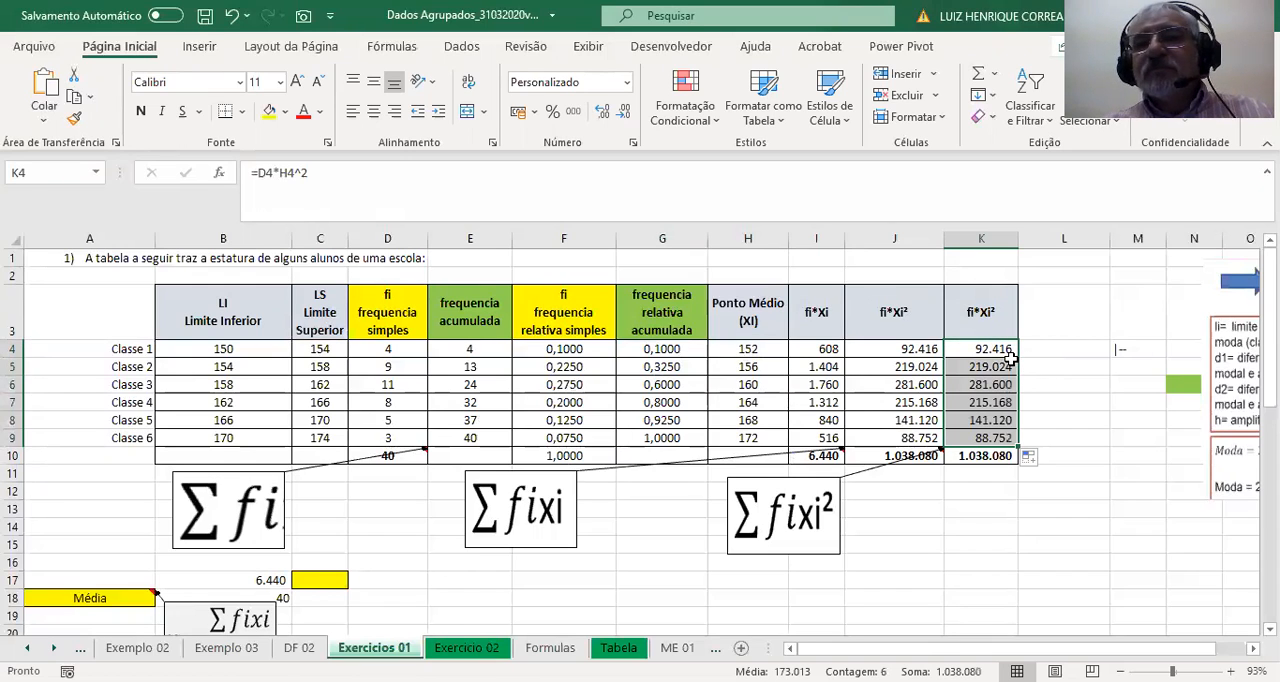
Clear the numerator and denominator cells B17:B18 beside the Média label.
scroll(638, 469, "down", 1)
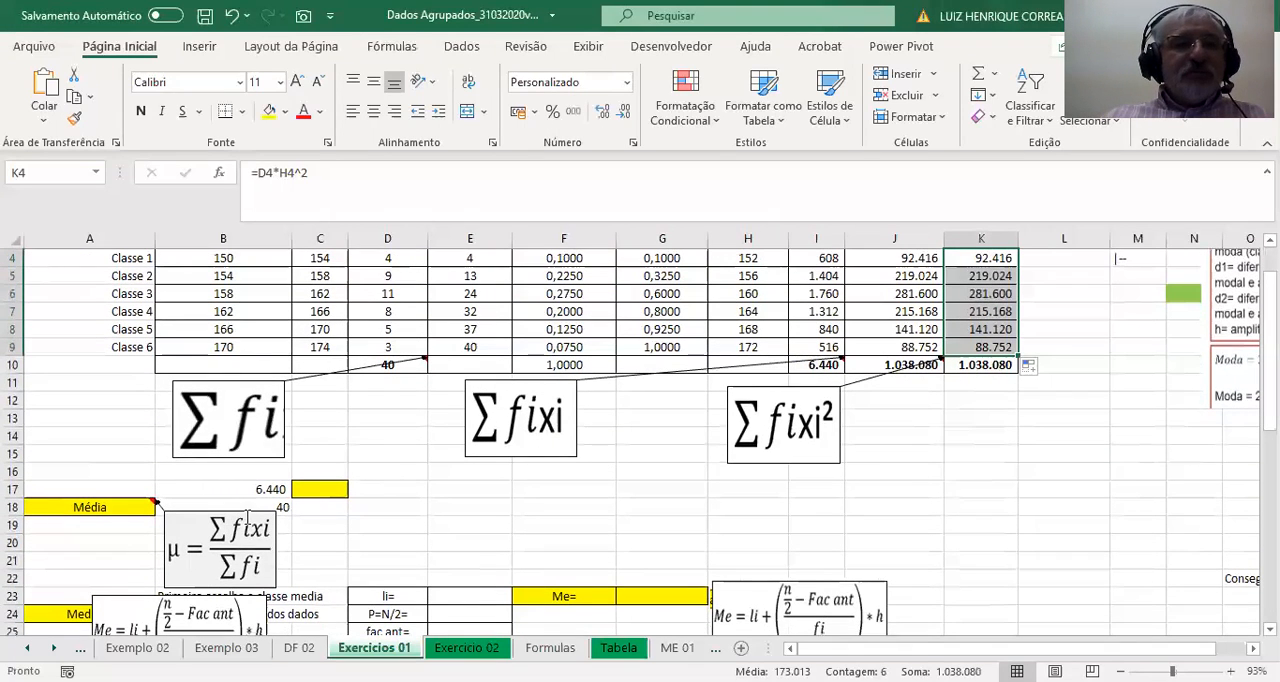
left_click_drag(252, 490, 256, 506)
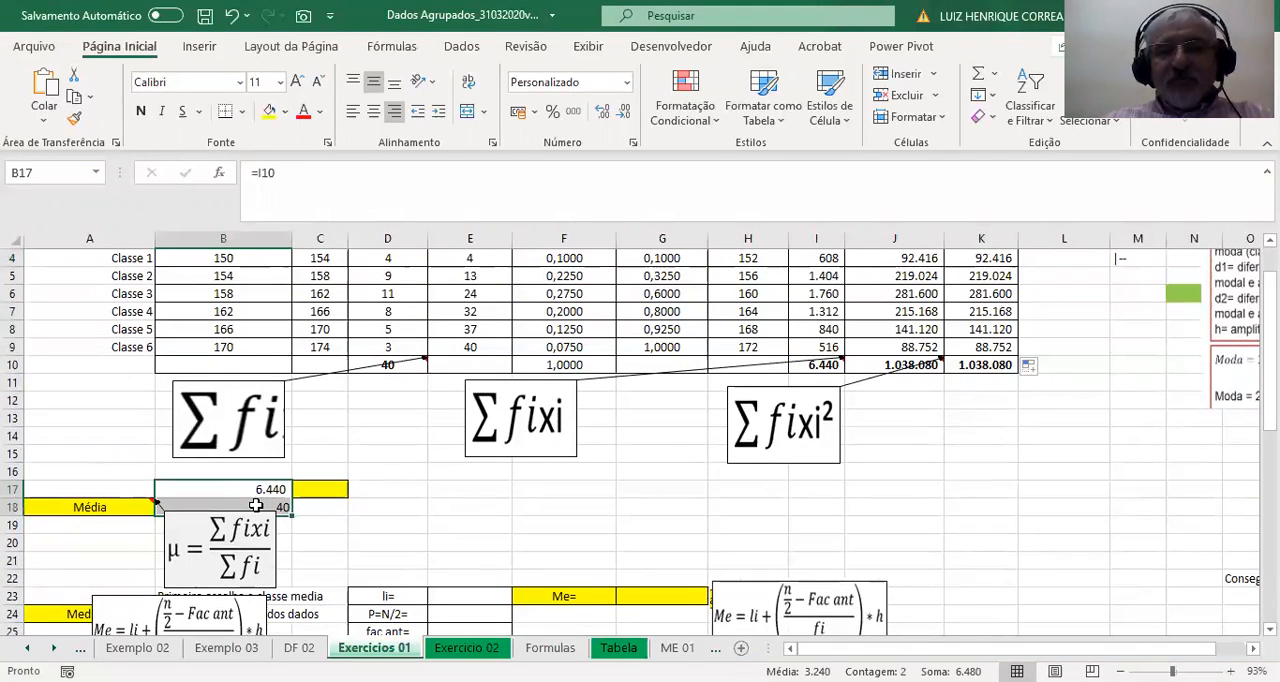
key("Delete")
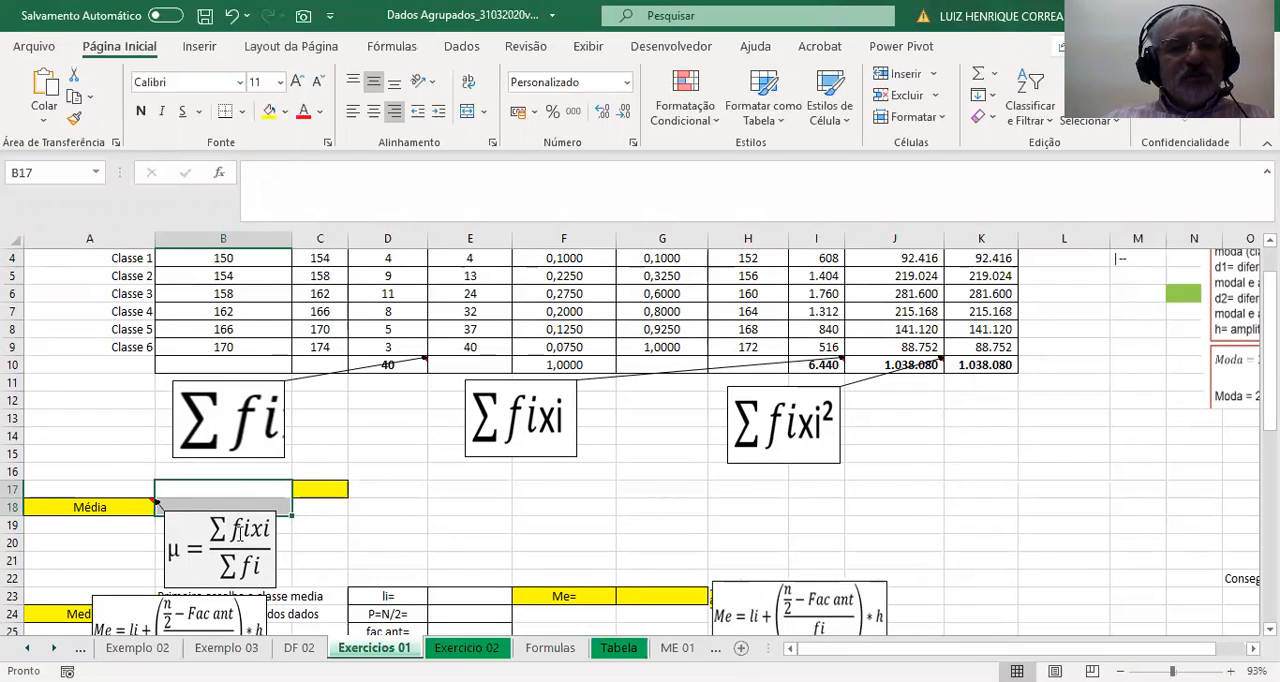
Calculate the mean in the yellow cell C17 with =I10/D10.
left_click(323, 490)
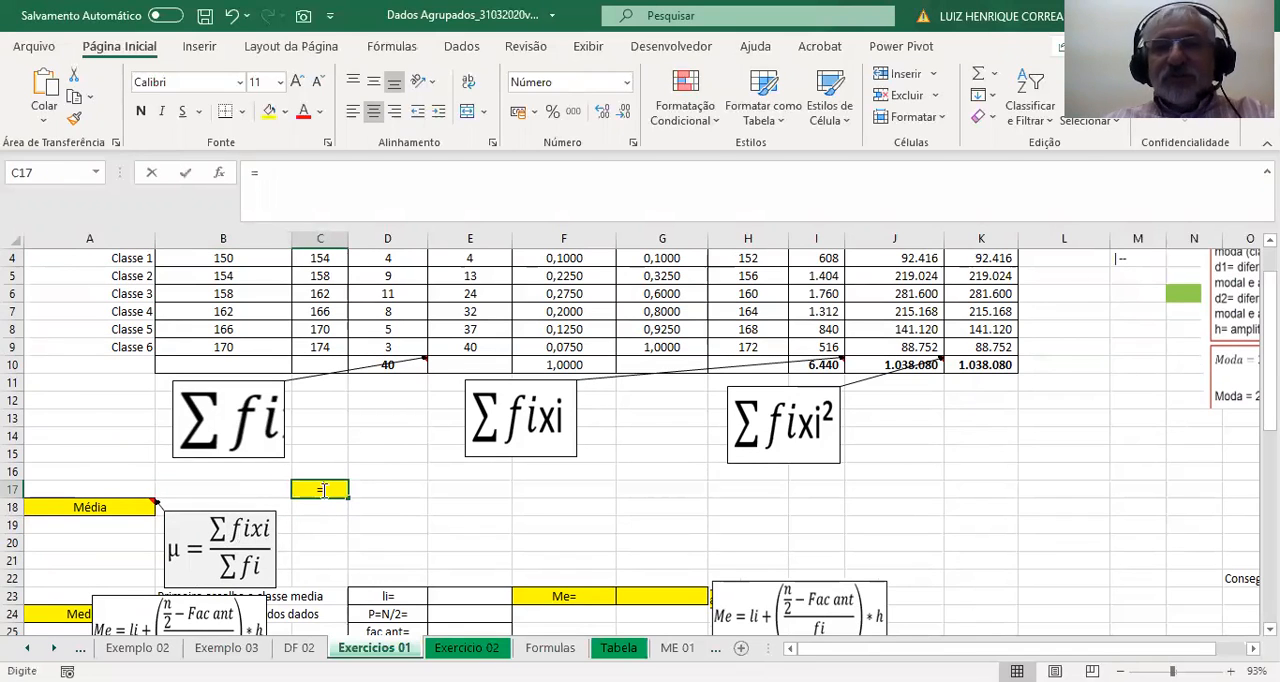
type("=")
left_click(822, 365)
type("/")
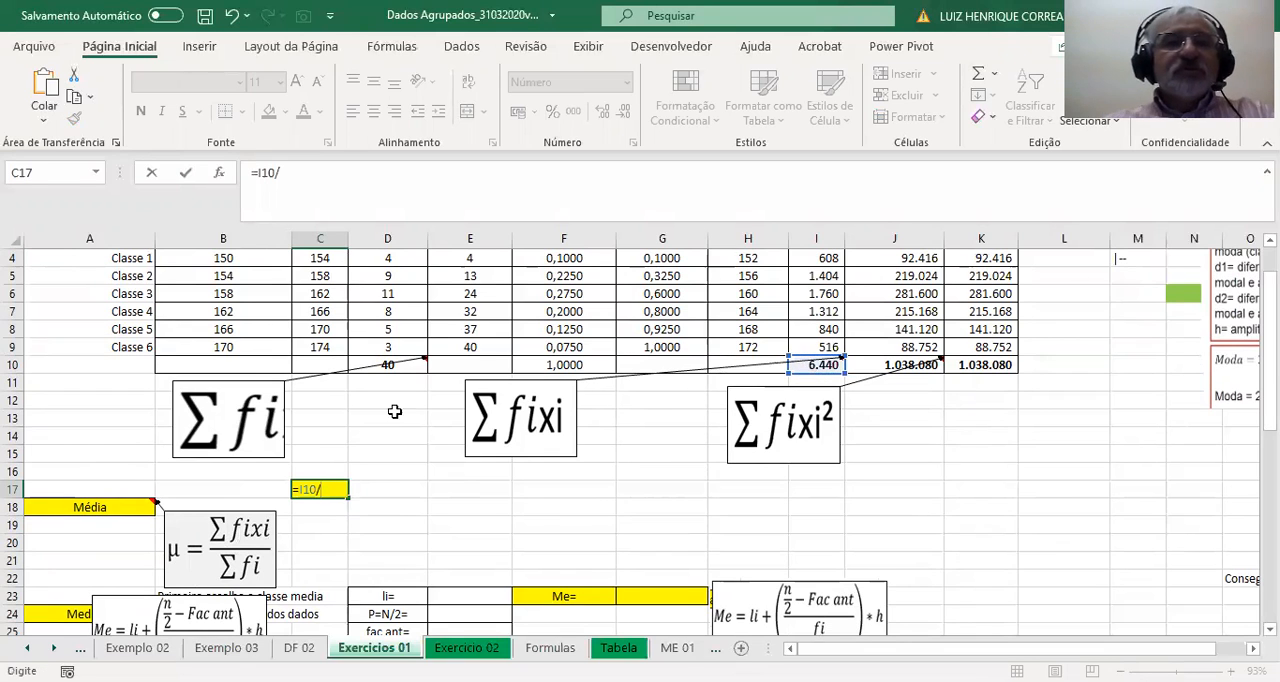
left_click(387, 367)
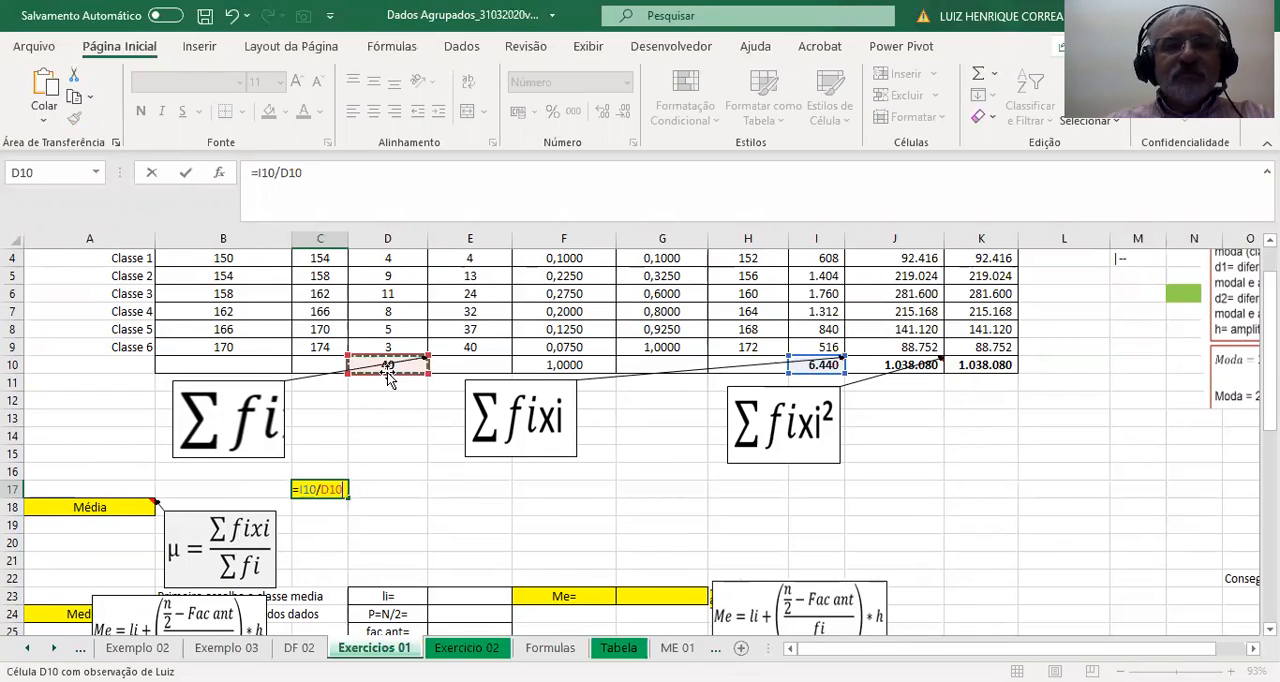
key("Return")
Calculate the median position P=N/2 in E24 with =D10/2.
scroll(357, 475, "down", 3)
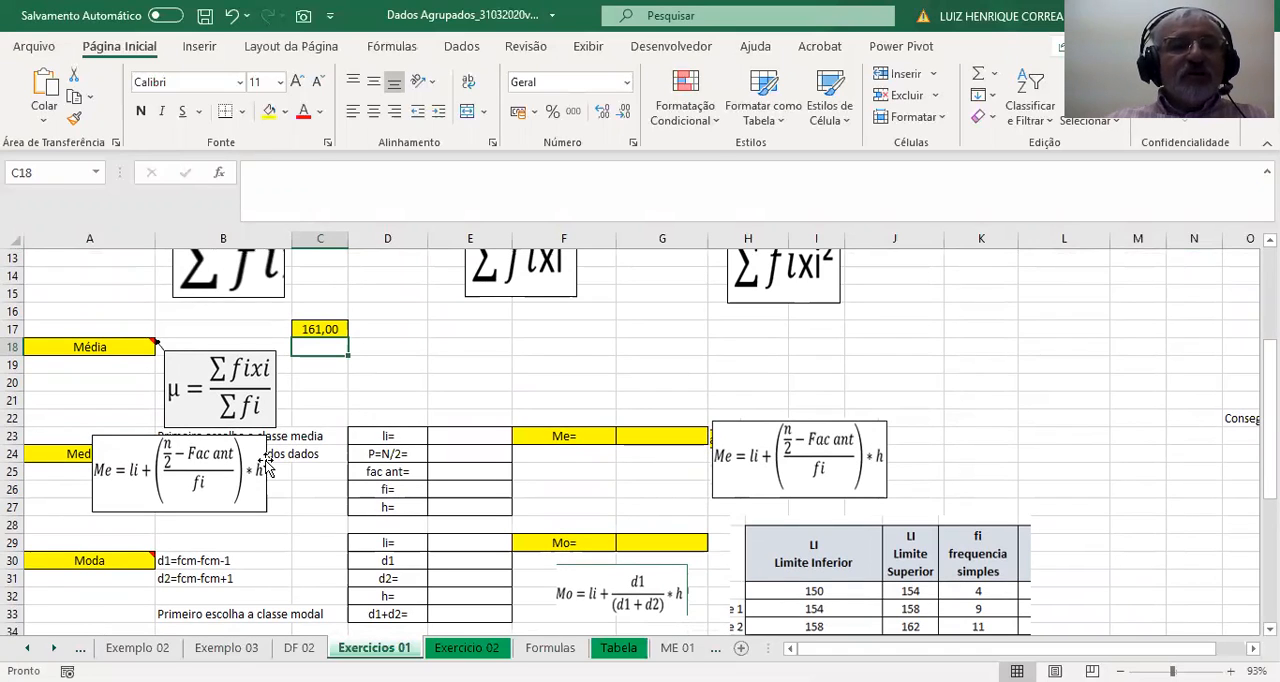
left_click(389, 453)
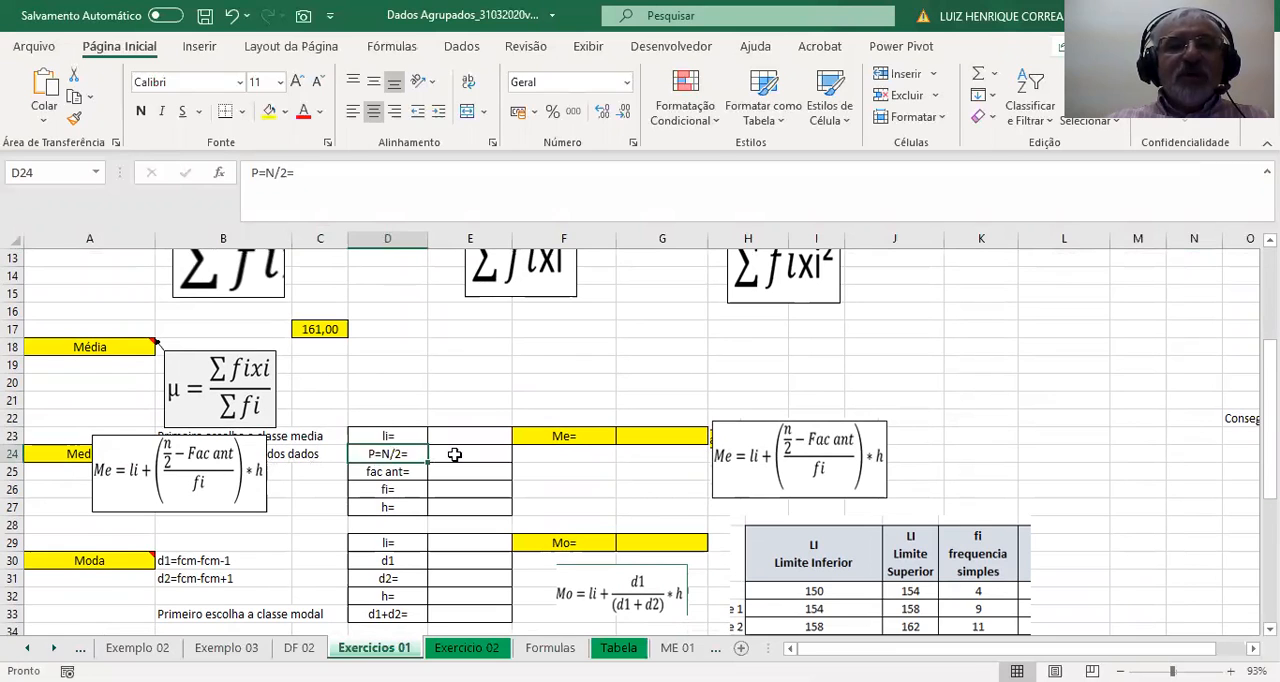
left_click(455, 455)
type("=")
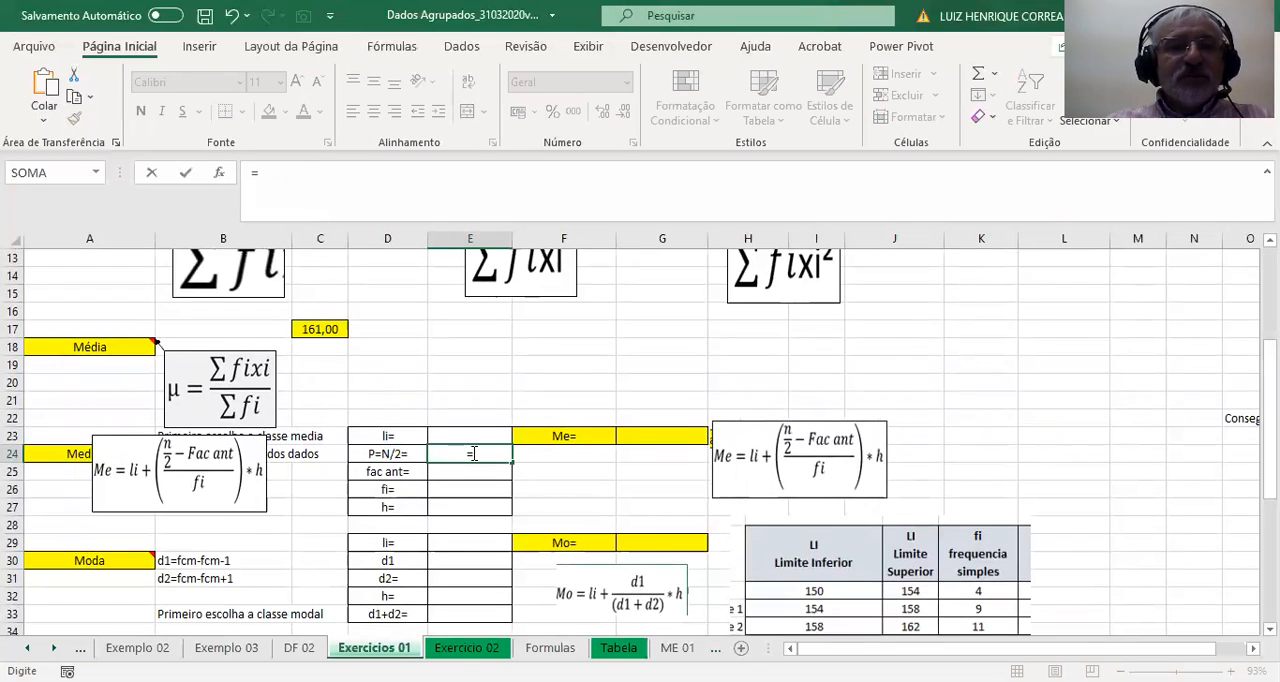
scroll(470, 453, "up", 3)
left_click(386, 364)
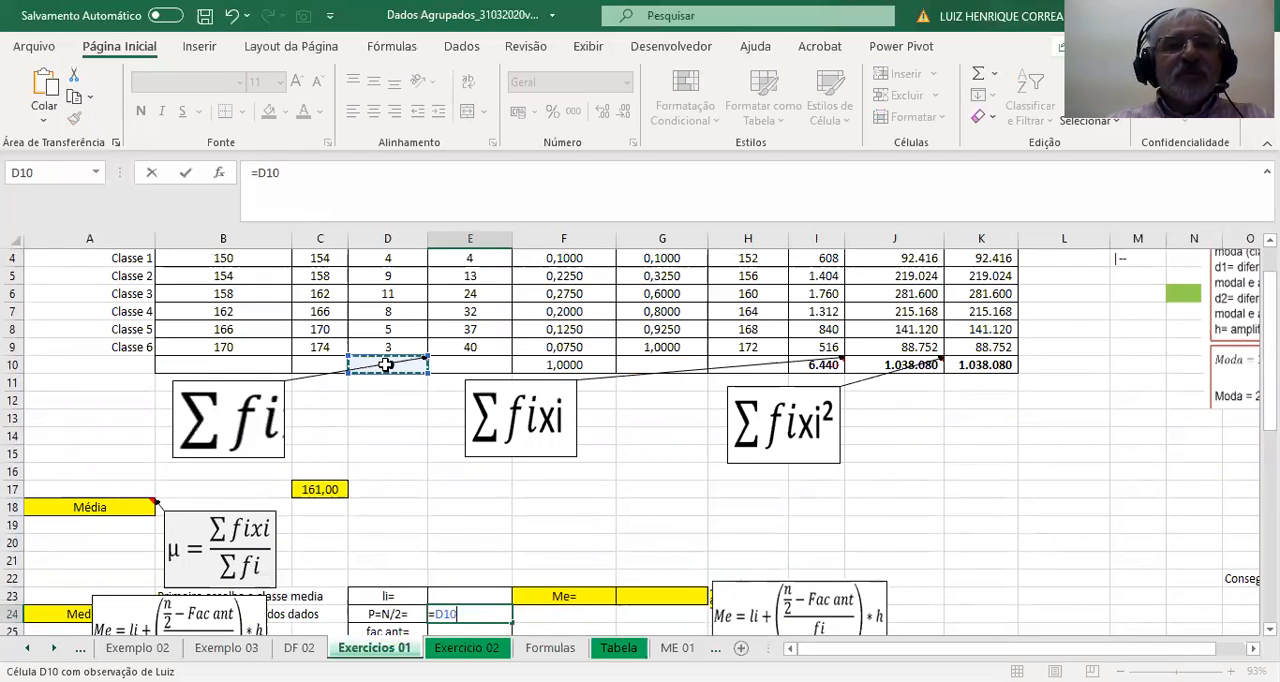
type("/2")
key("Return")
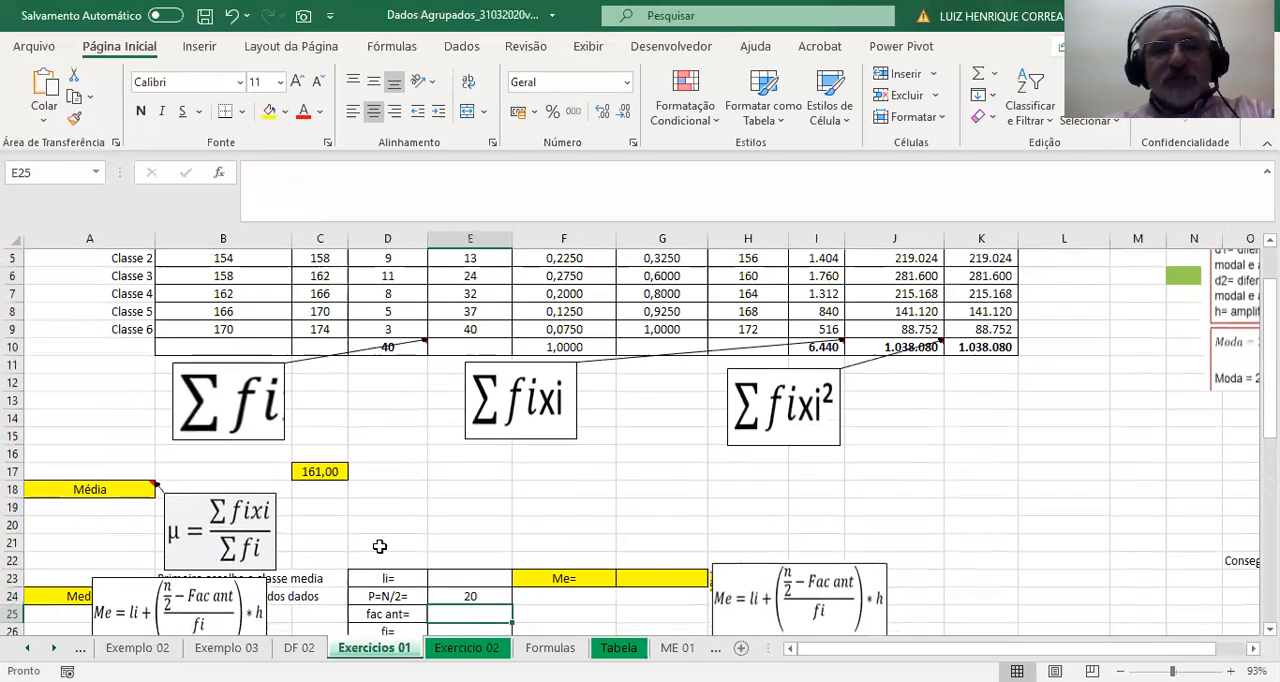
Compare the P=N/2 value in E24 with the cumulative frequencies in column E to identify the median class.
scroll(371, 543, "down", 1)
left_click(451, 541)
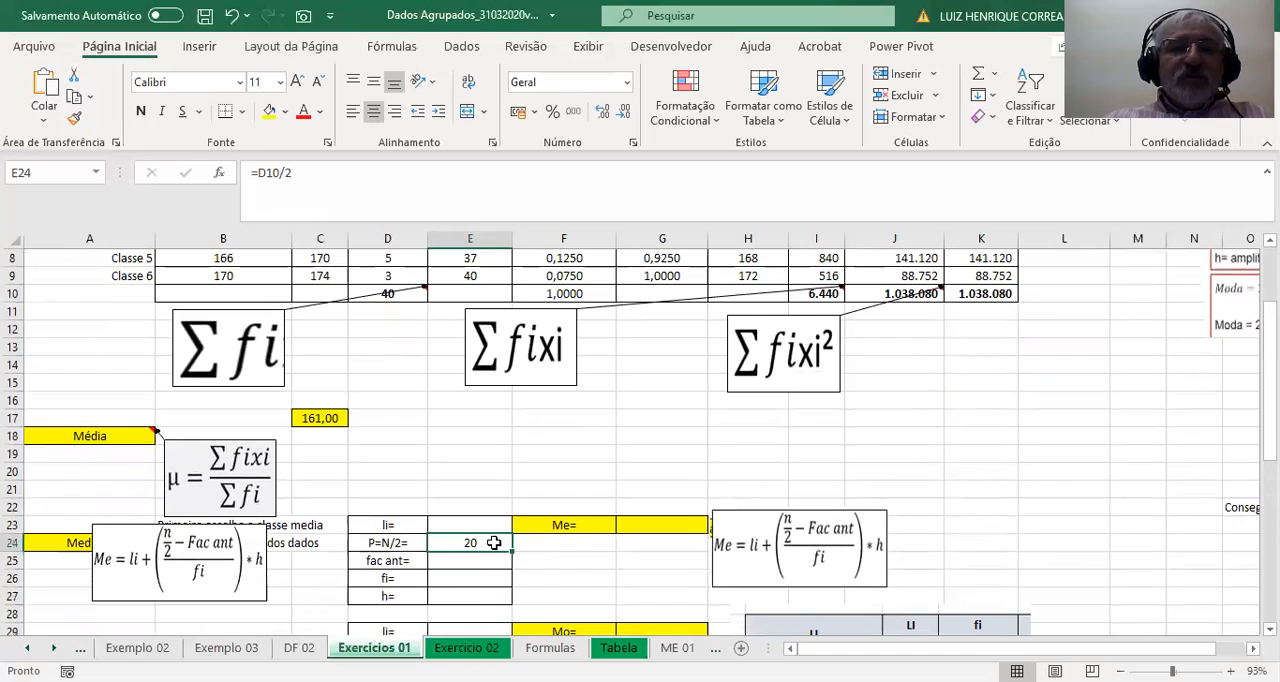
scroll(466, 553, "up", 2)
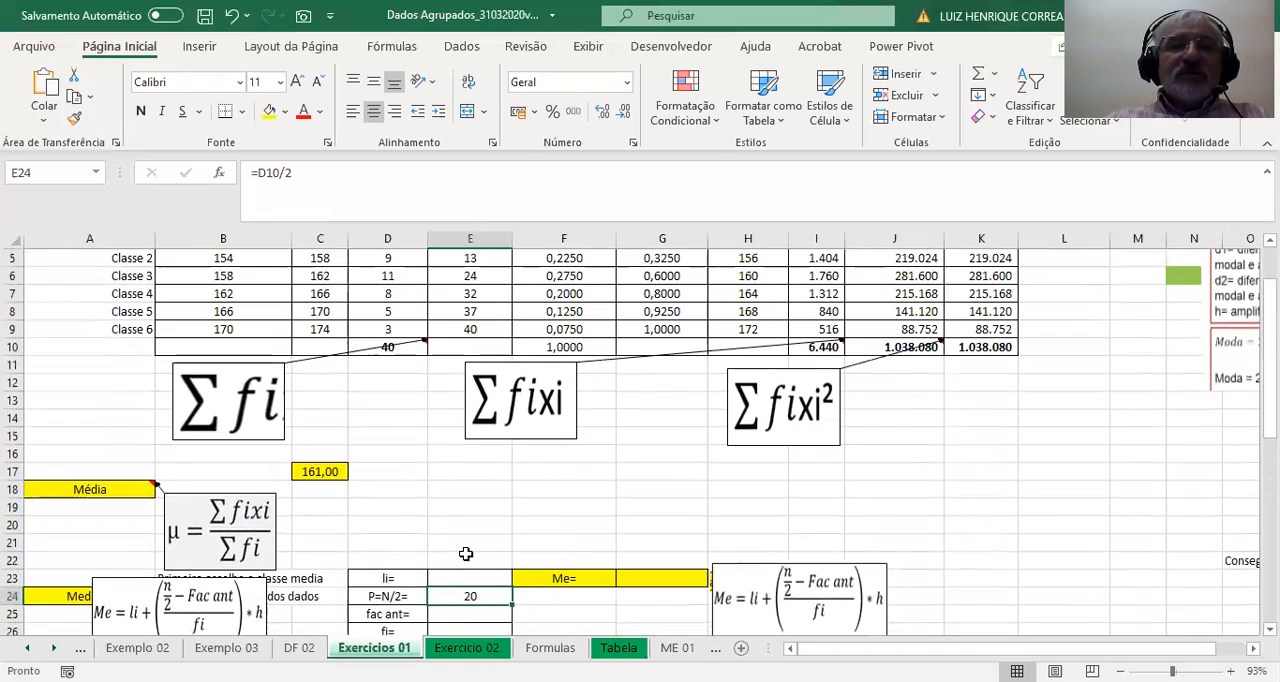
scroll(525, 386, "down", 1)
scroll(520, 388, "up", 1)
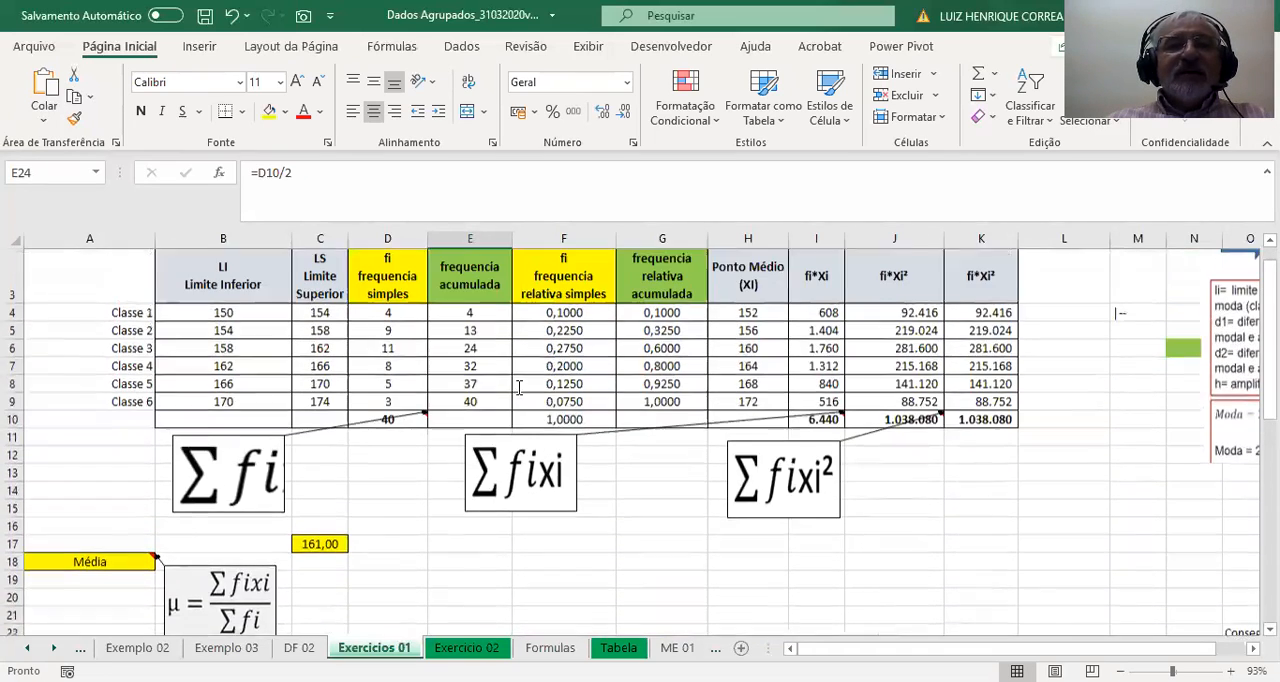
left_click(463, 365)
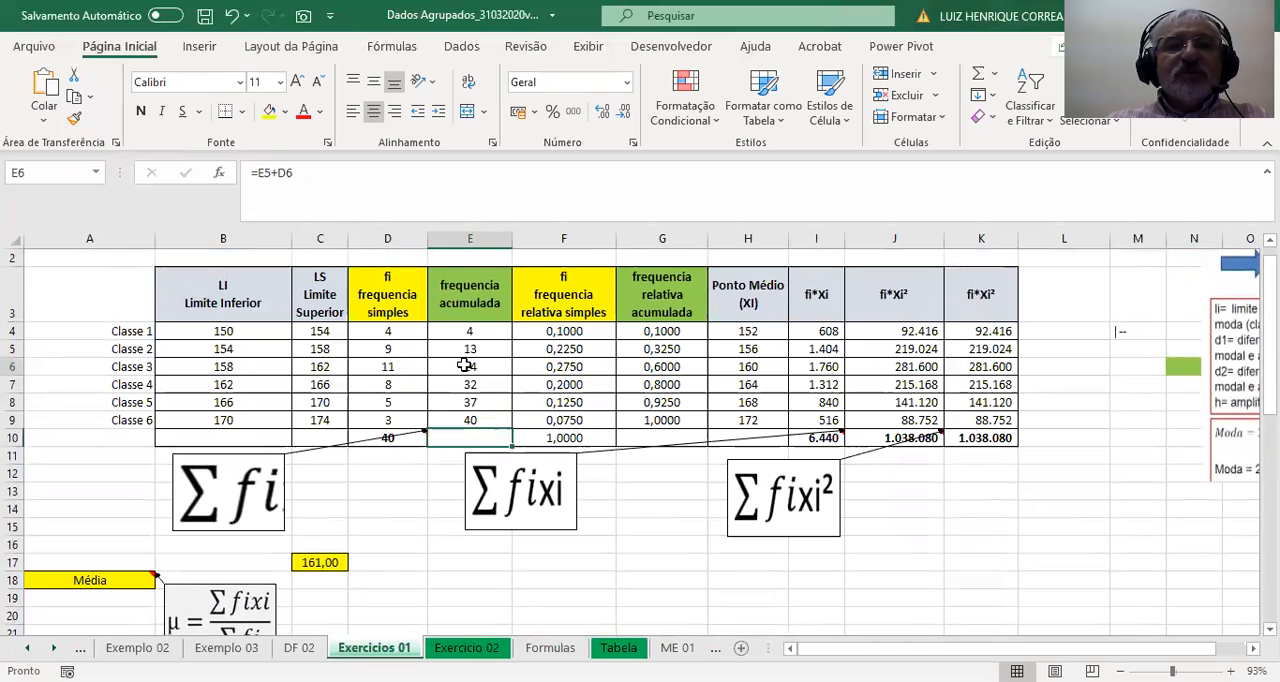
left_click(477, 384)
left_click(471, 369)
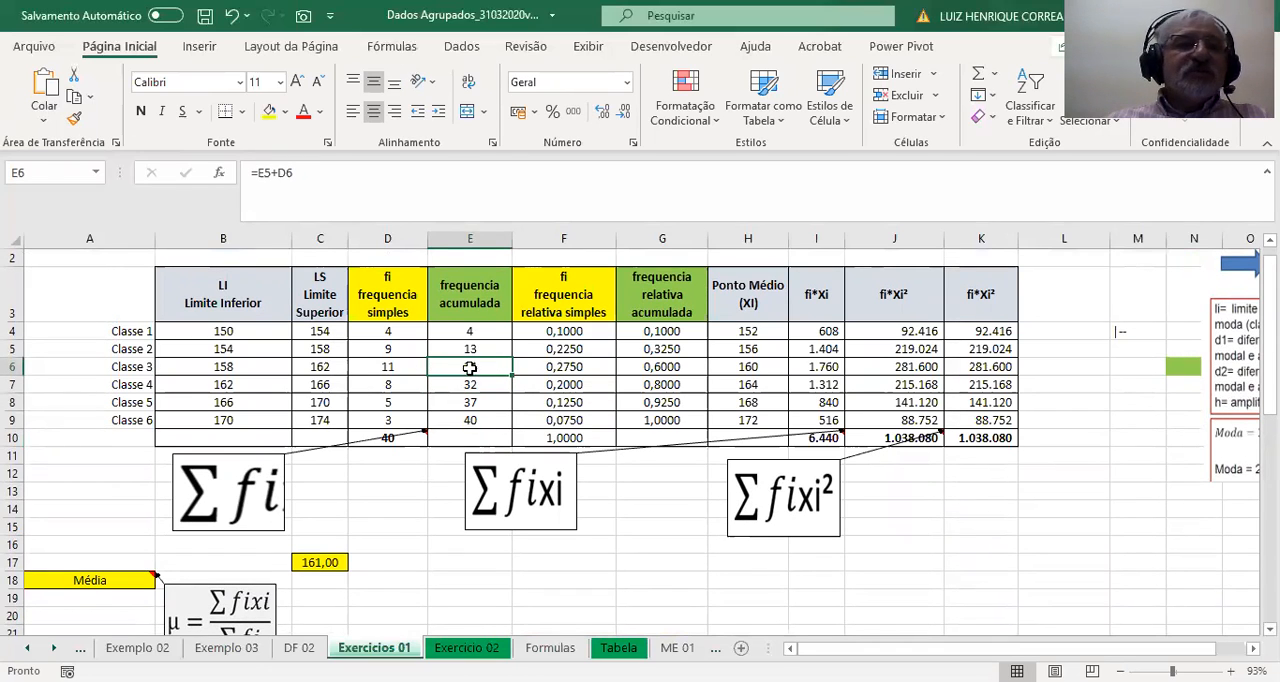
Shade the whole Classe 3 row and the Mediana label cell A24 with the same blue-grey fill.
left_click(13, 367)
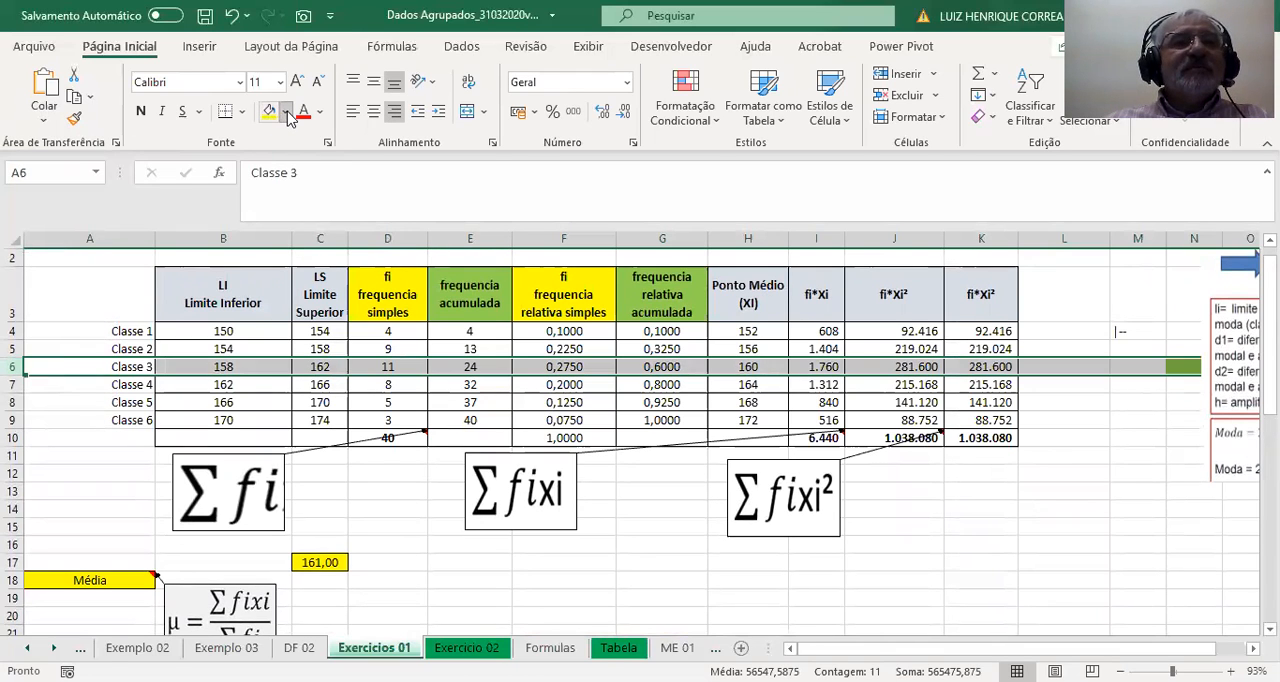
left_click(98, 367)
scroll(190, 440, "down", 2)
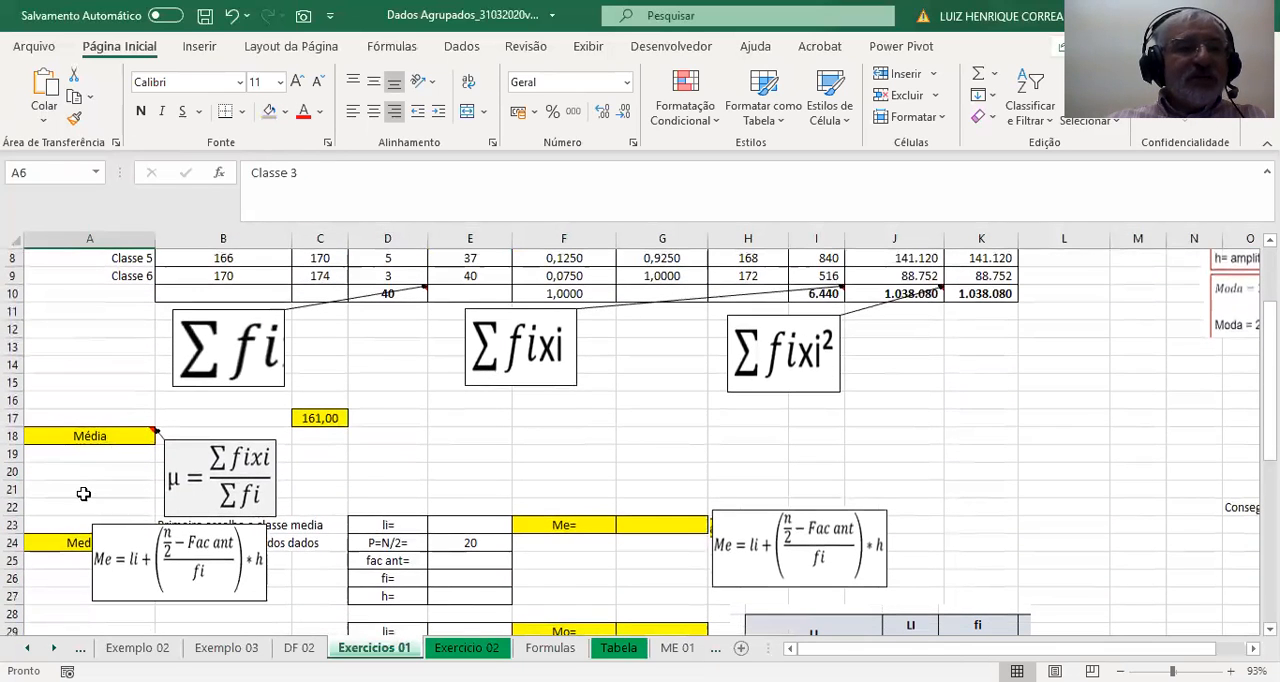
left_click(72, 542)
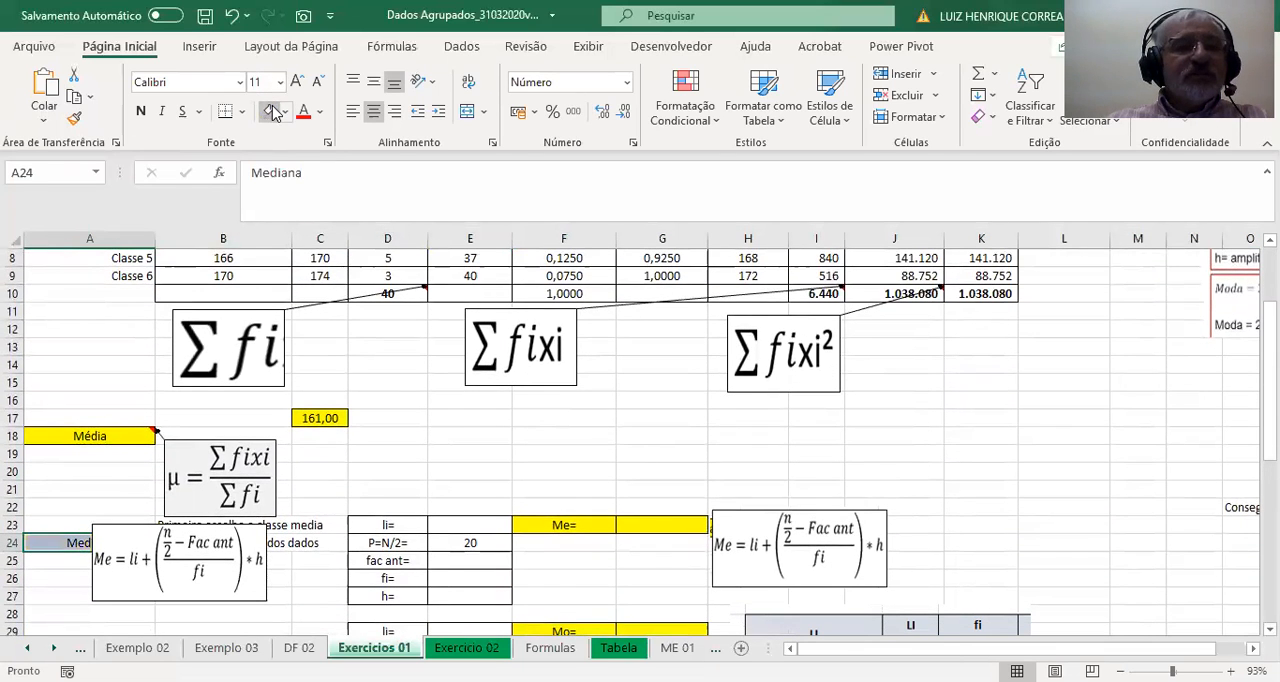
Enter the median class's lower limit for li in E23 with =B6.
scroll(333, 425, "up", 2)
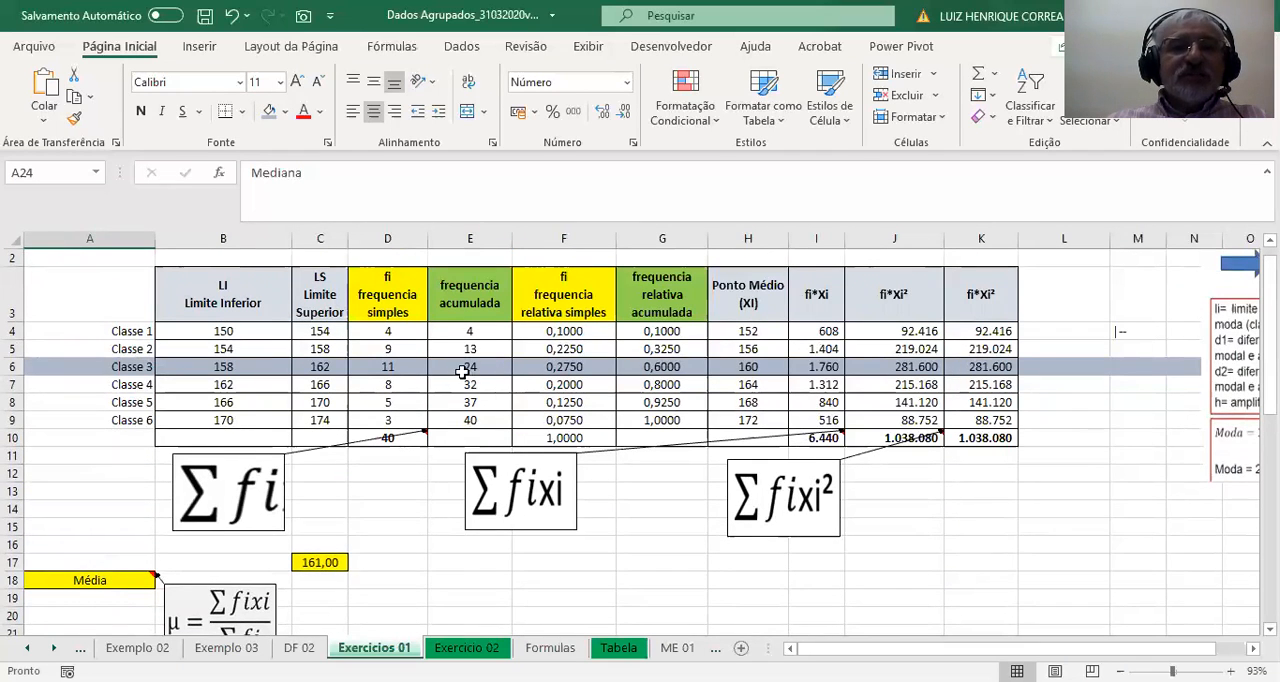
scroll(463, 374, "down", 2)
left_click(386, 528)
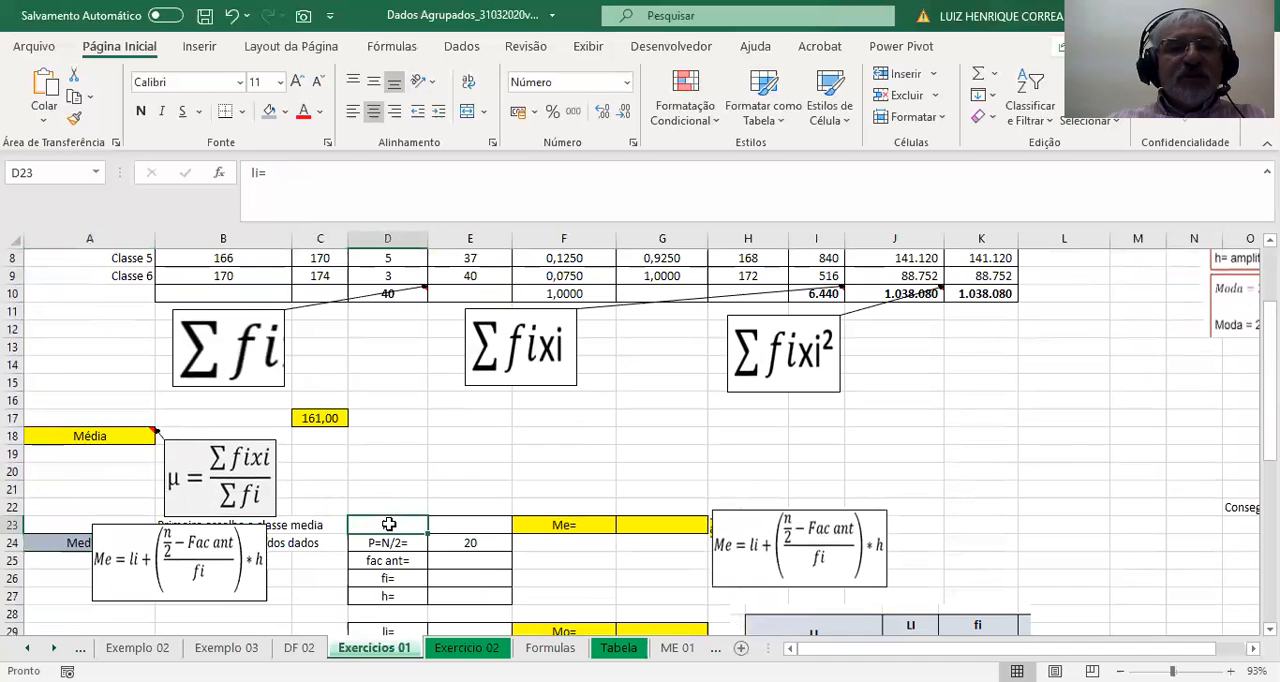
left_click(464, 529)
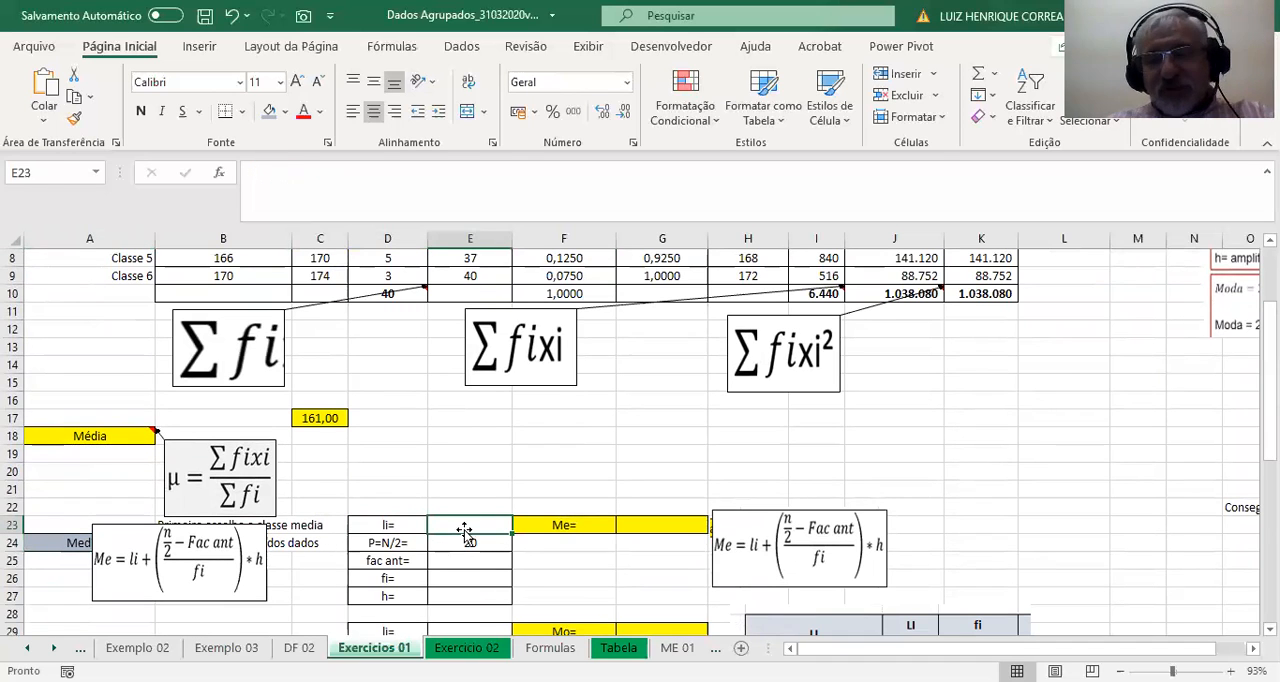
type("=")
scroll(457, 503, "up", 3)
left_click(228, 386)
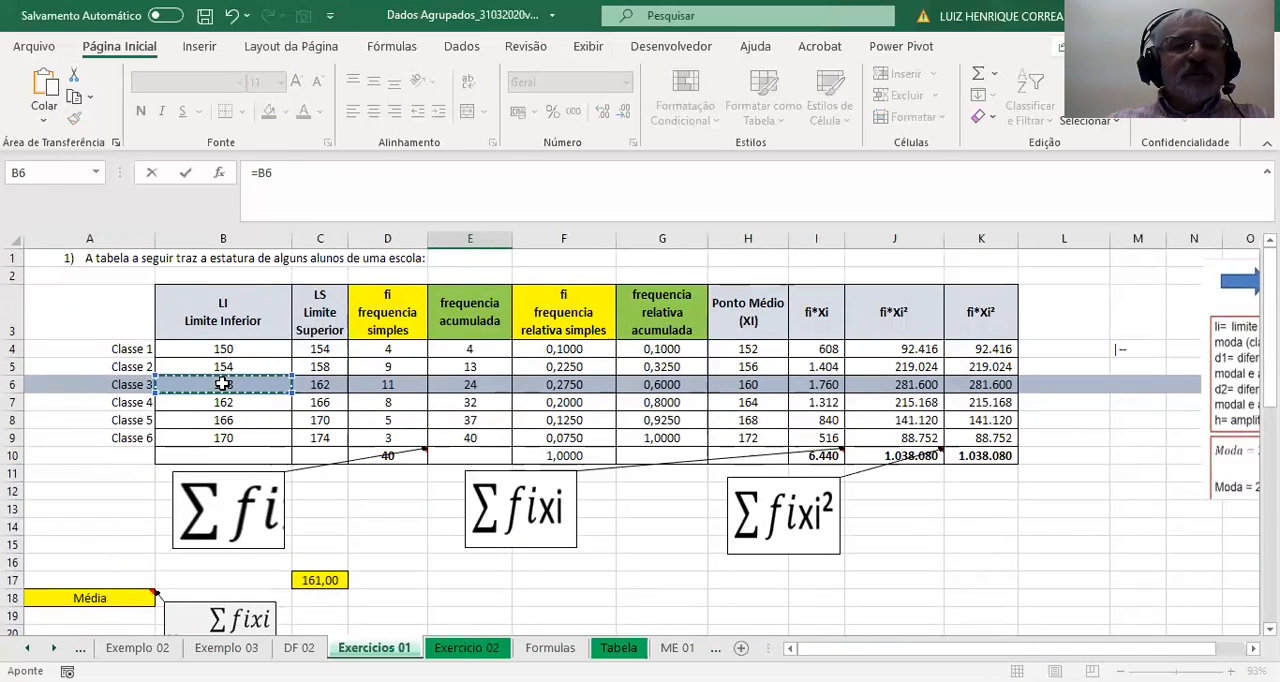
key("Return")
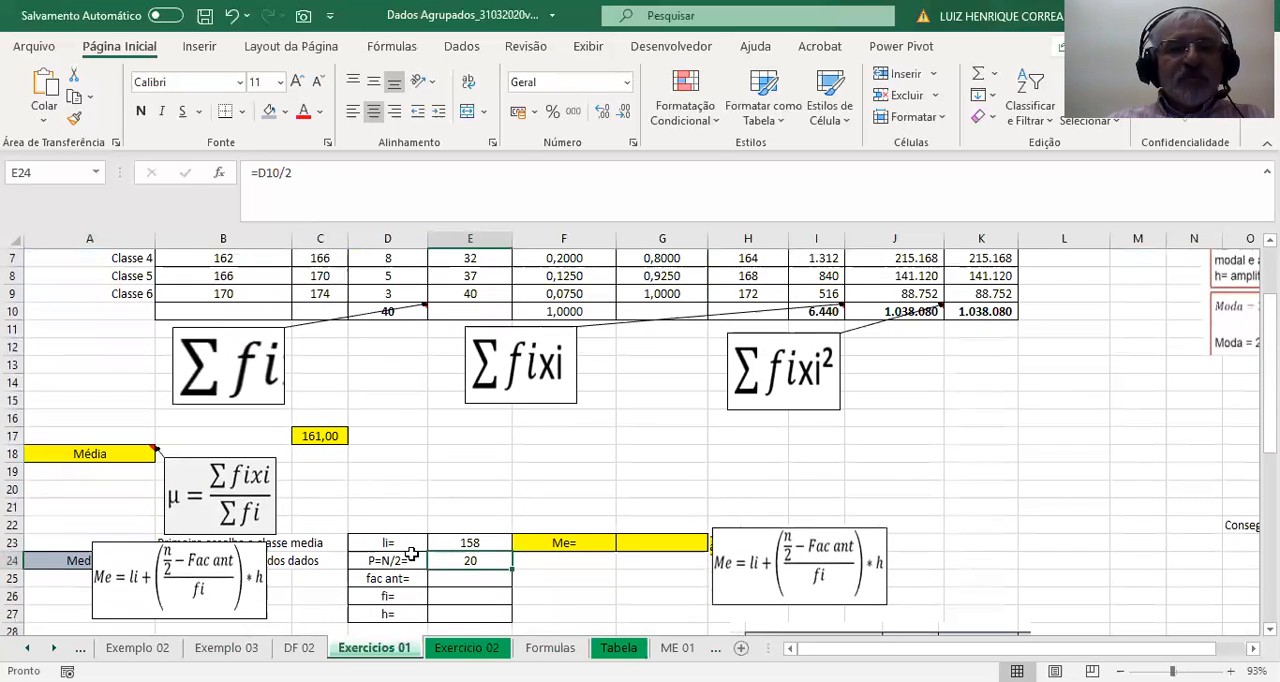
Enter the cumulative frequency of the class before the median class for fac ant in E25 with =E5.
left_click(411, 555)
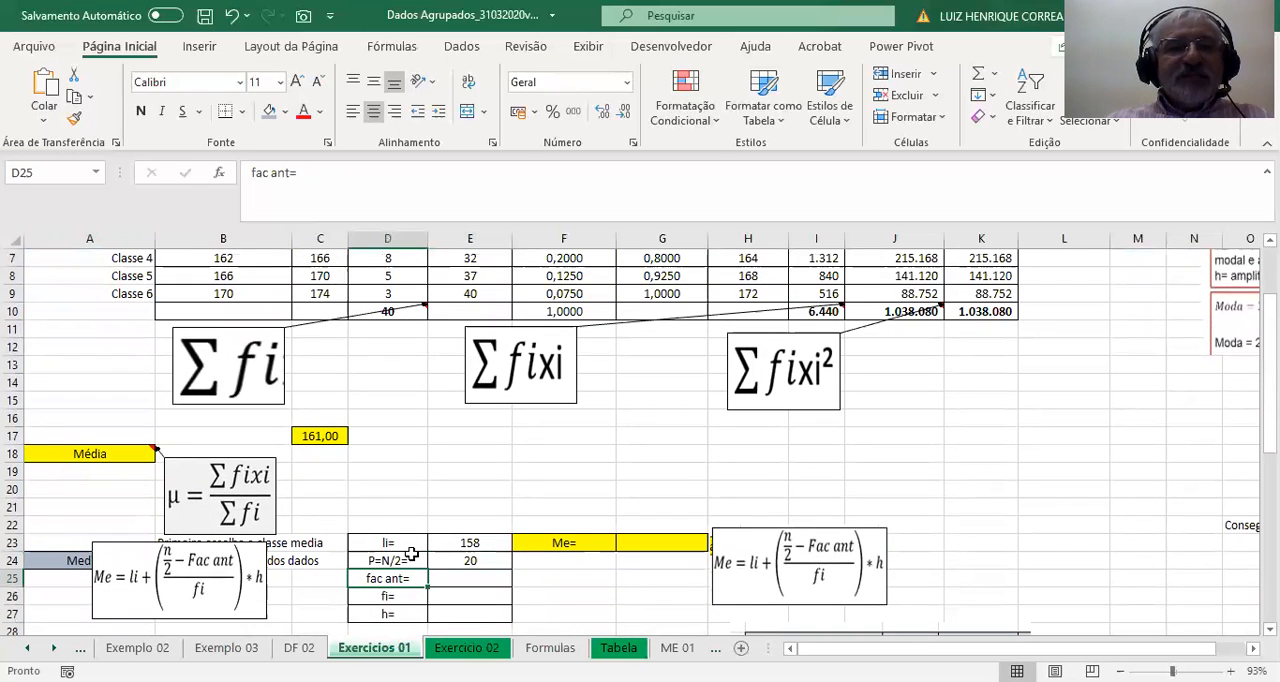
key("Right")
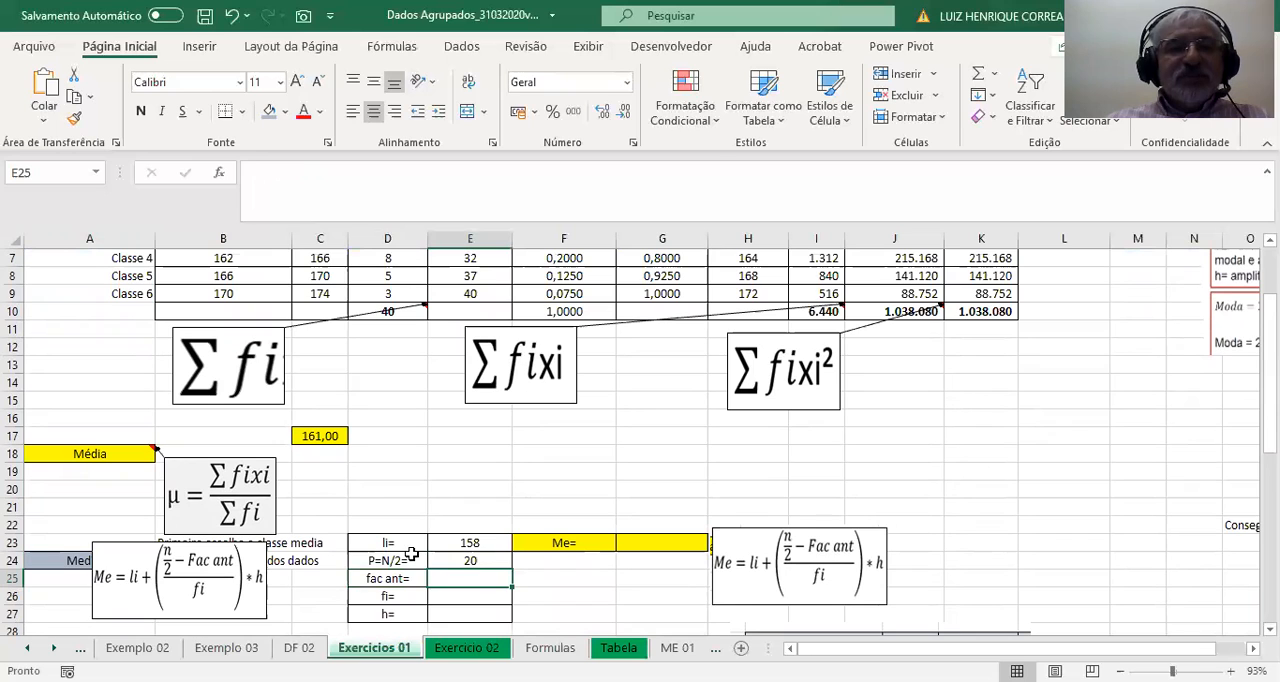
scroll(411, 555, "up", 2)
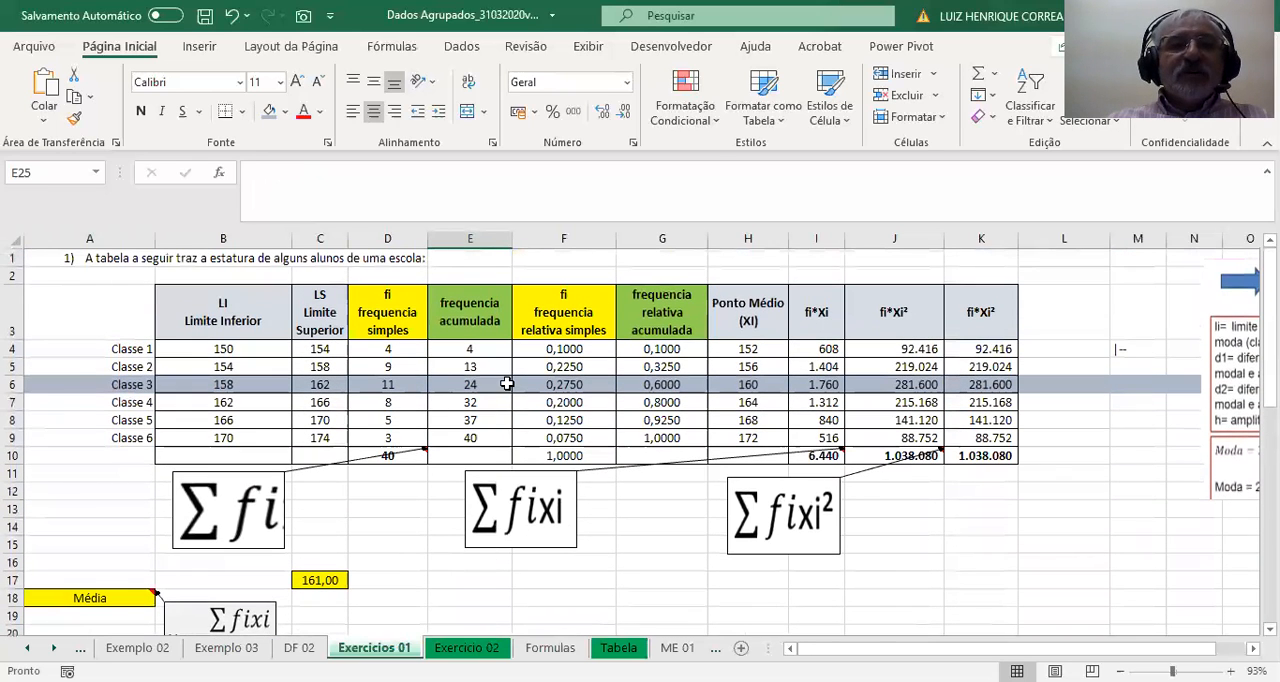
left_click(472, 381)
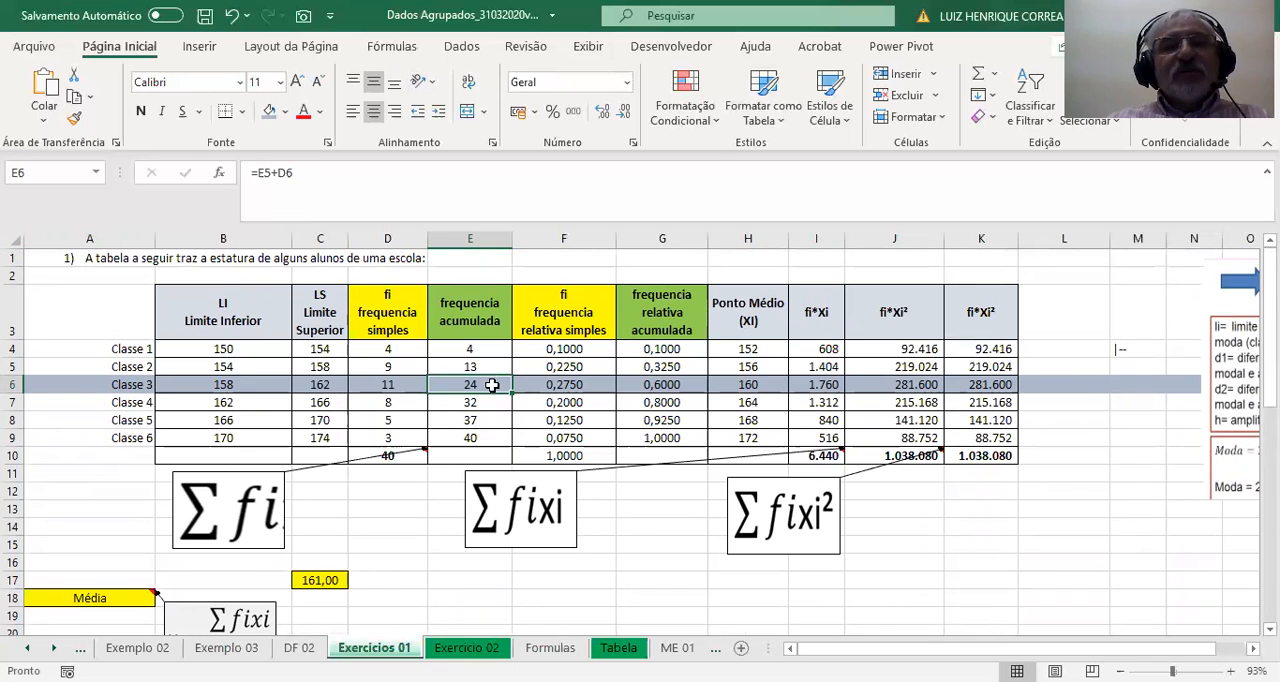
left_click(492, 366)
scroll(504, 393, "down", 2)
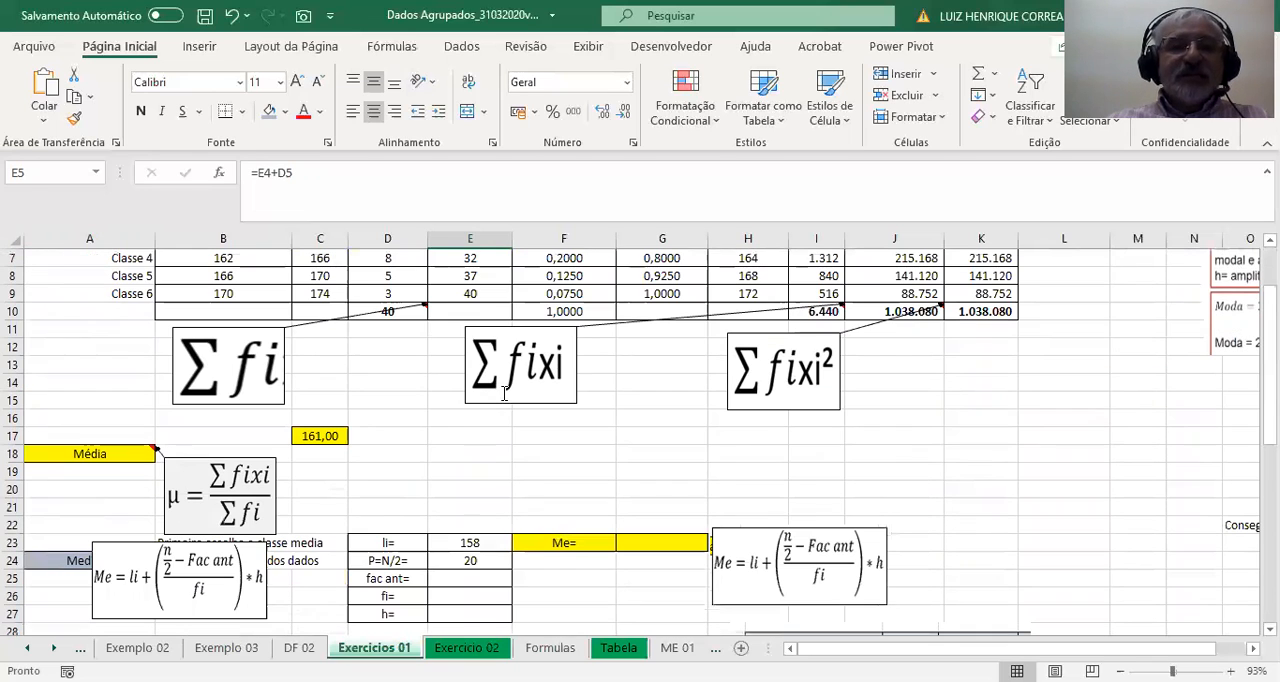
left_click(470, 578)
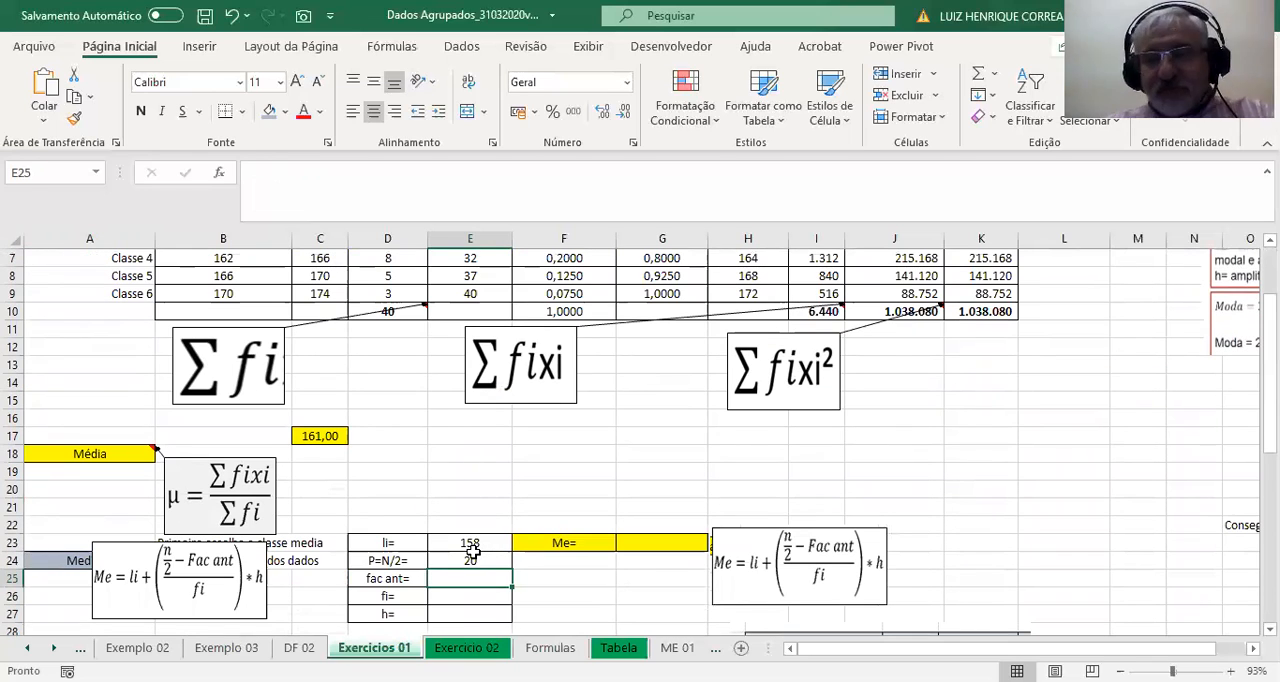
type("=")
scroll(471, 441, "up", 2)
left_click(479, 366)
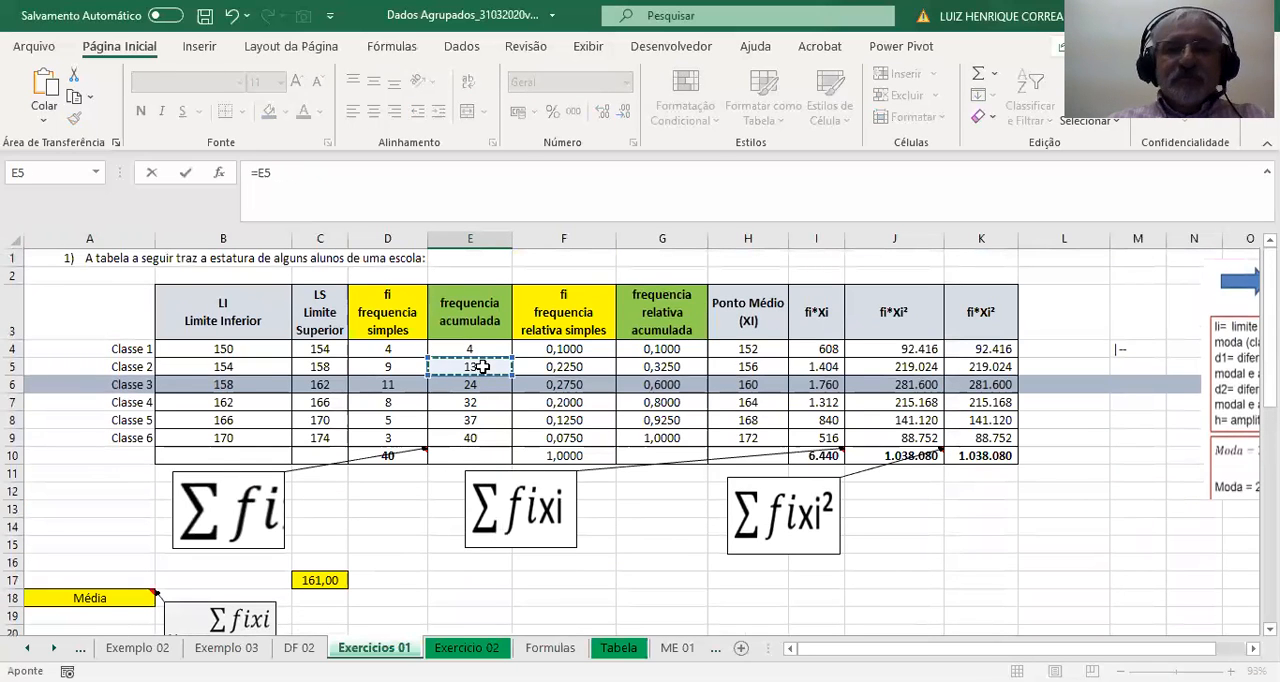
key("Return")
Enter the median class's simple frequency for fi in E26 with =D6.
scroll(460, 480, "down", 1)
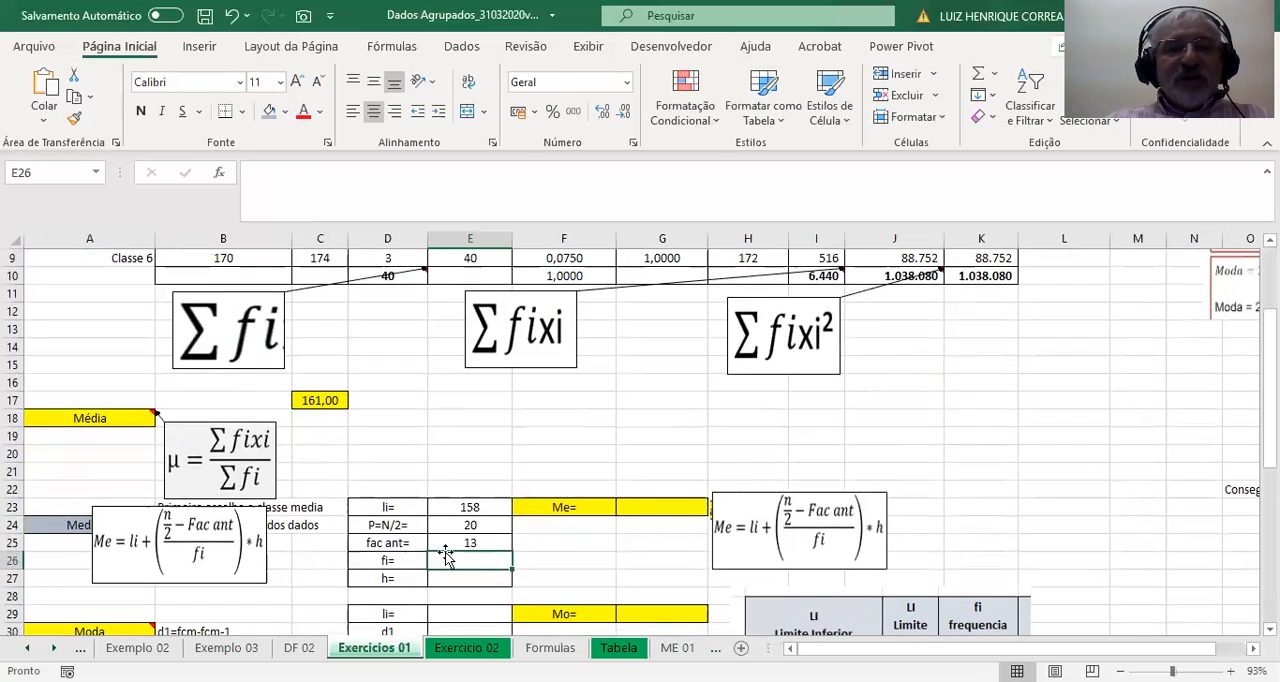
scroll(472, 525, "up", 2)
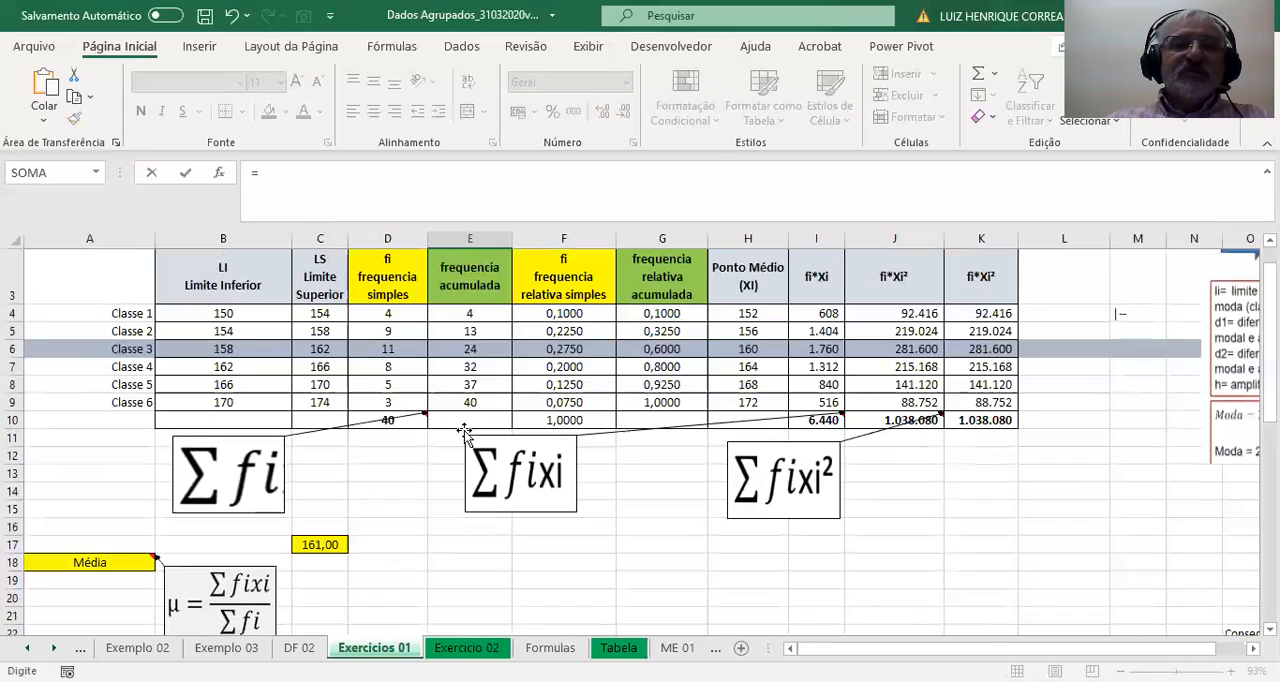
left_click(388, 348)
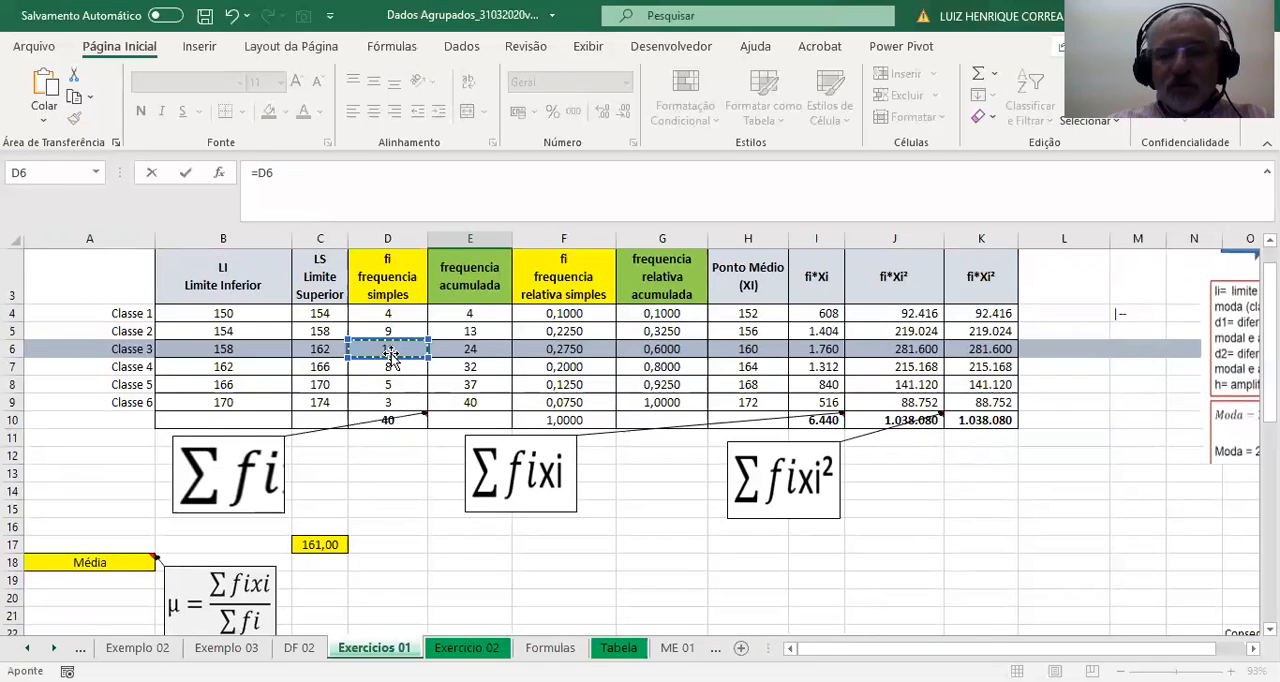
key("Return")
Calculate the median class's amplitude for h in E27 with =C6-B6.
scroll(438, 541, "down", 1)
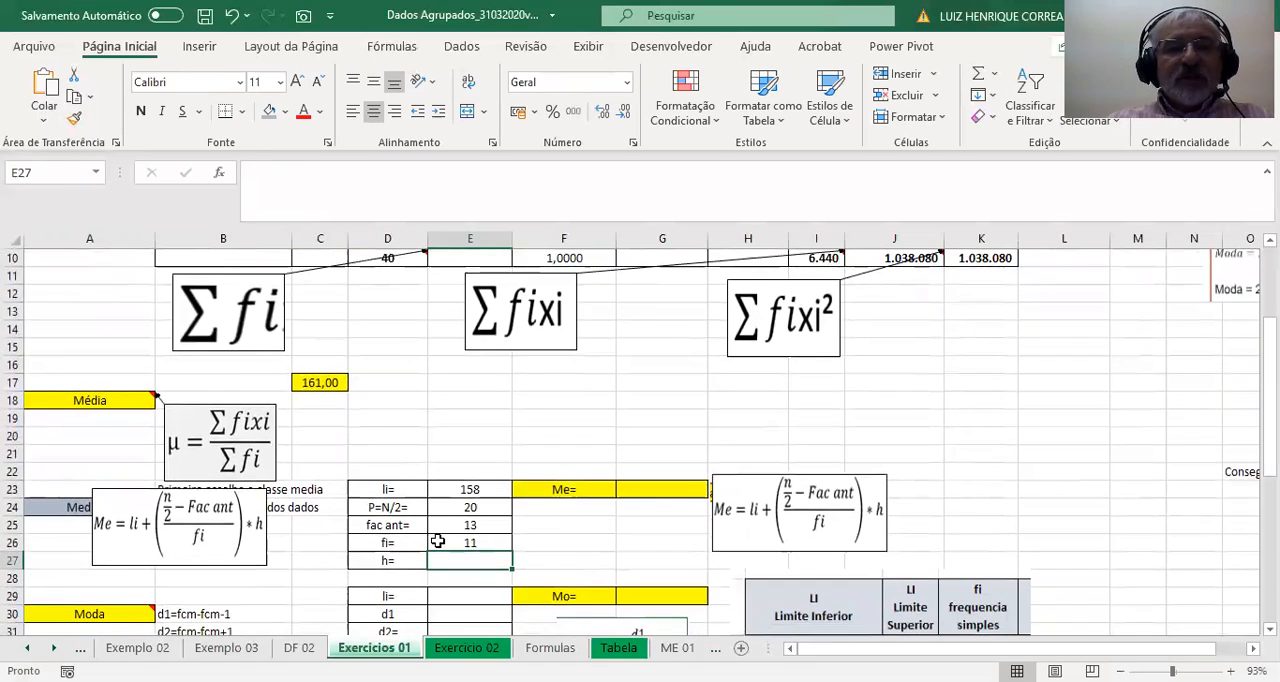
type("=")
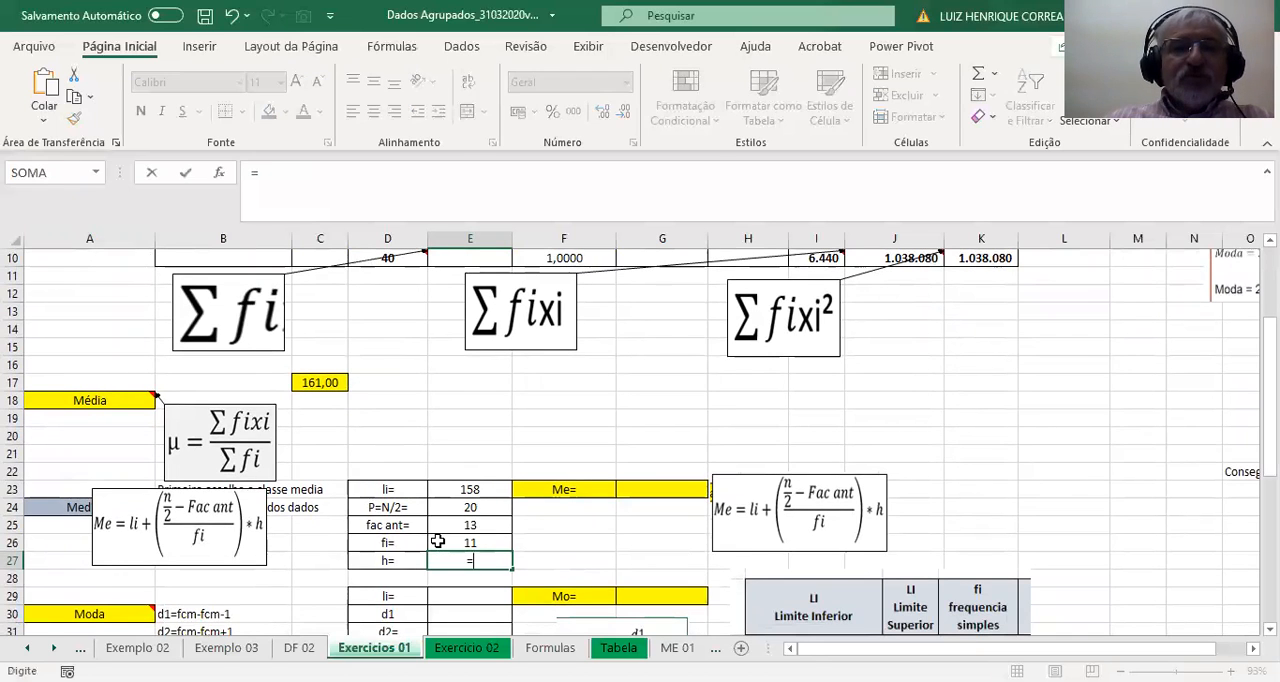
scroll(445, 525, "up", 2)
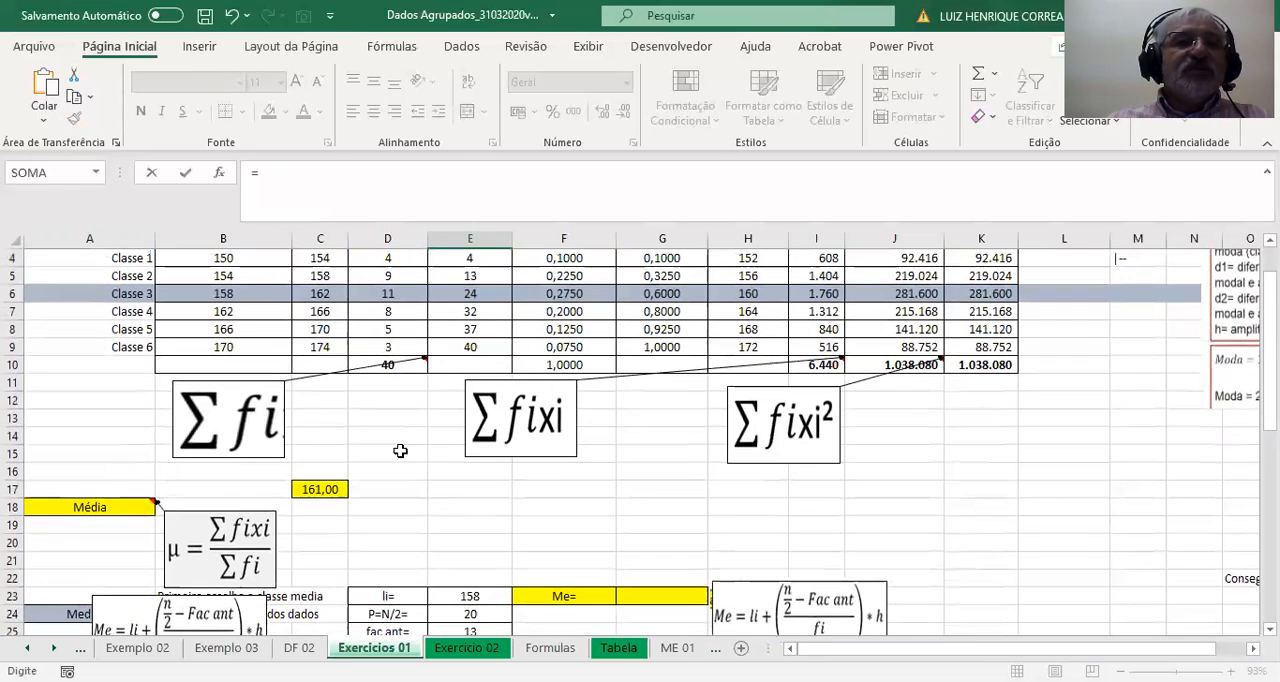
left_click(320, 292)
type("-")
left_click(252, 292)
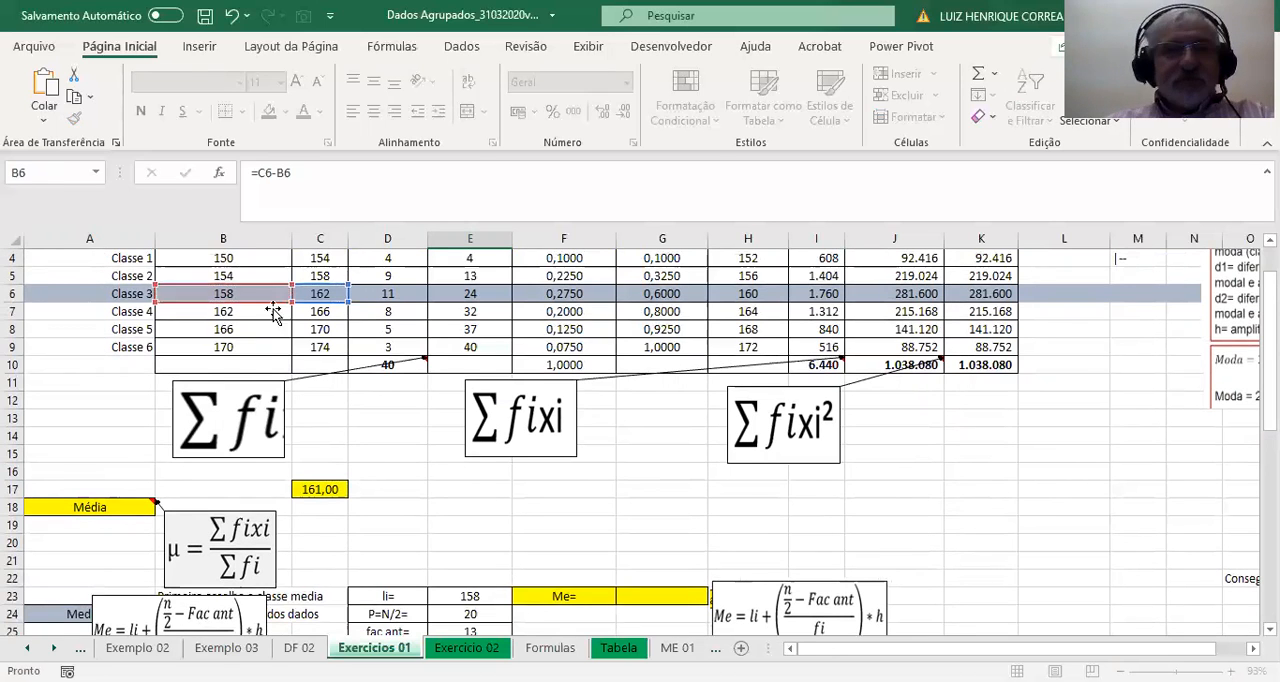
key("Return")
Calculate the median Me in G23 with the formula =E23+((E24-E25)/E26).
scroll(557, 447, "down", 1)
left_click(565, 476)
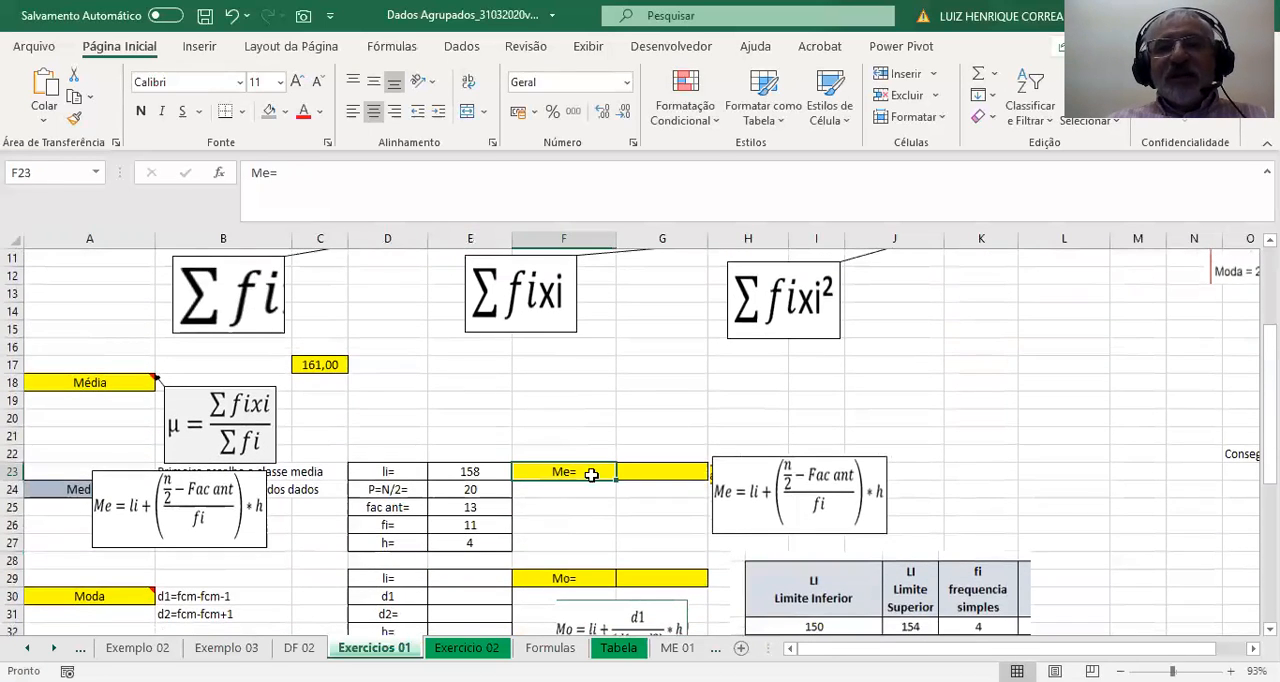
left_click(657, 475)
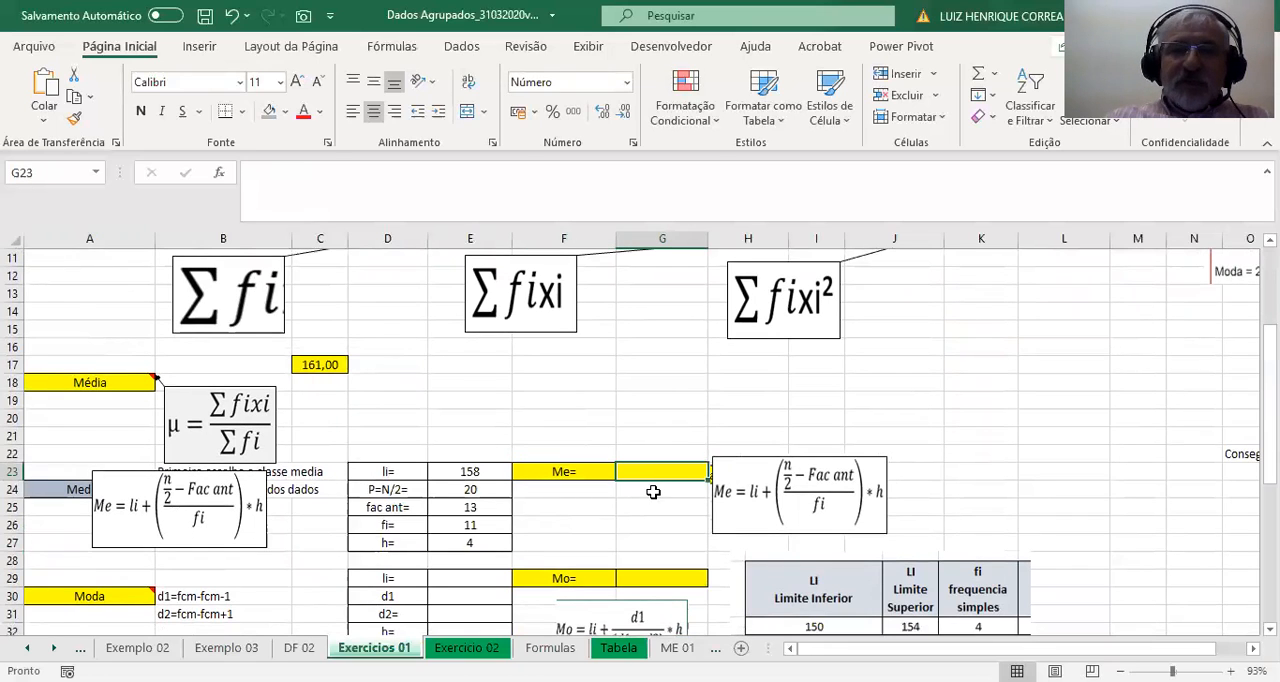
type("=")
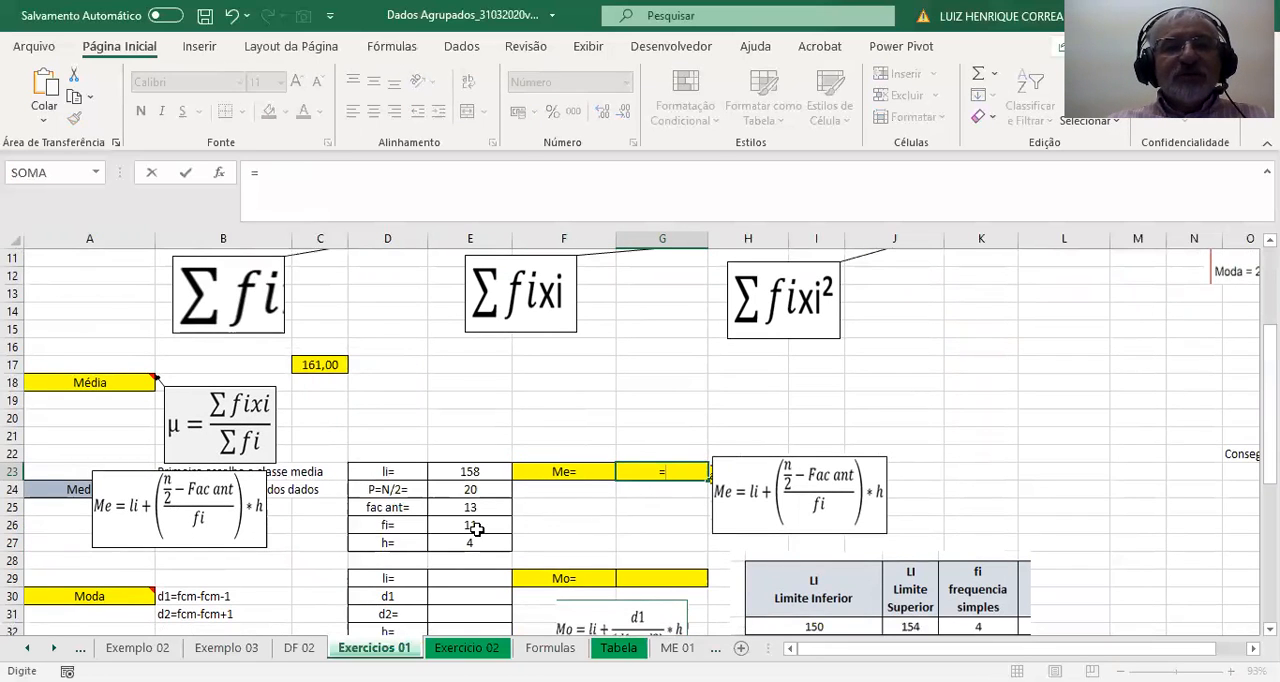
left_click(474, 474)
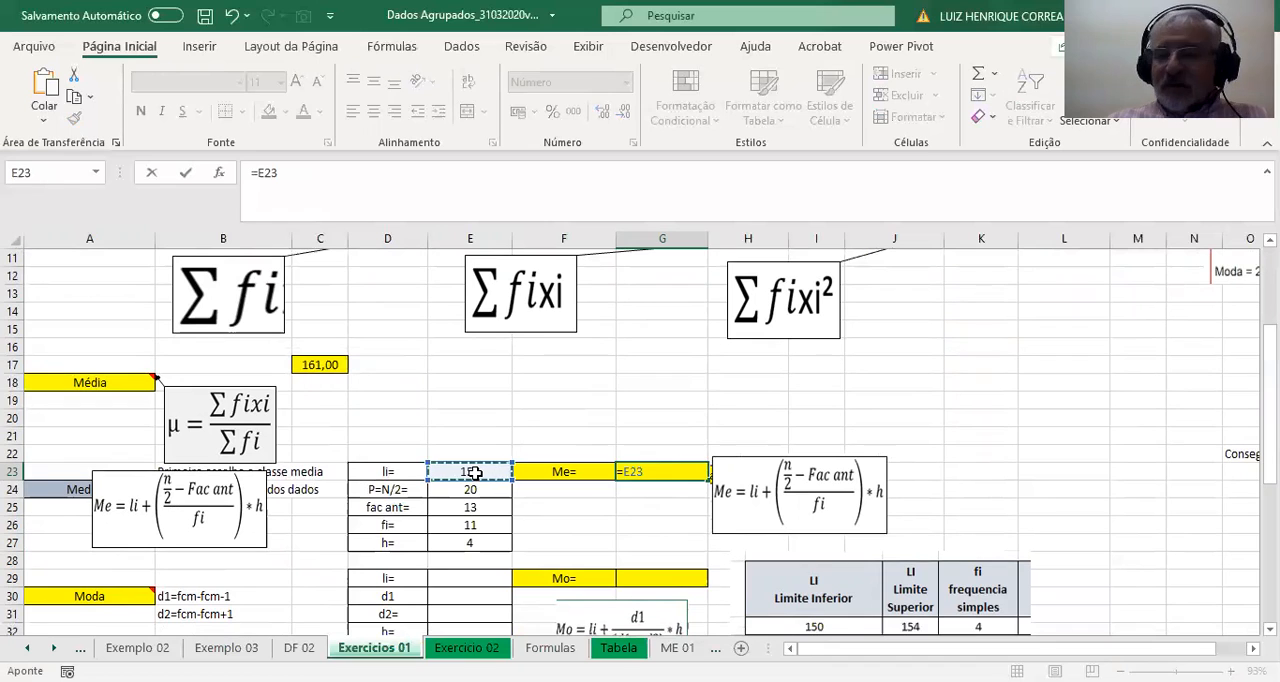
type("+((")
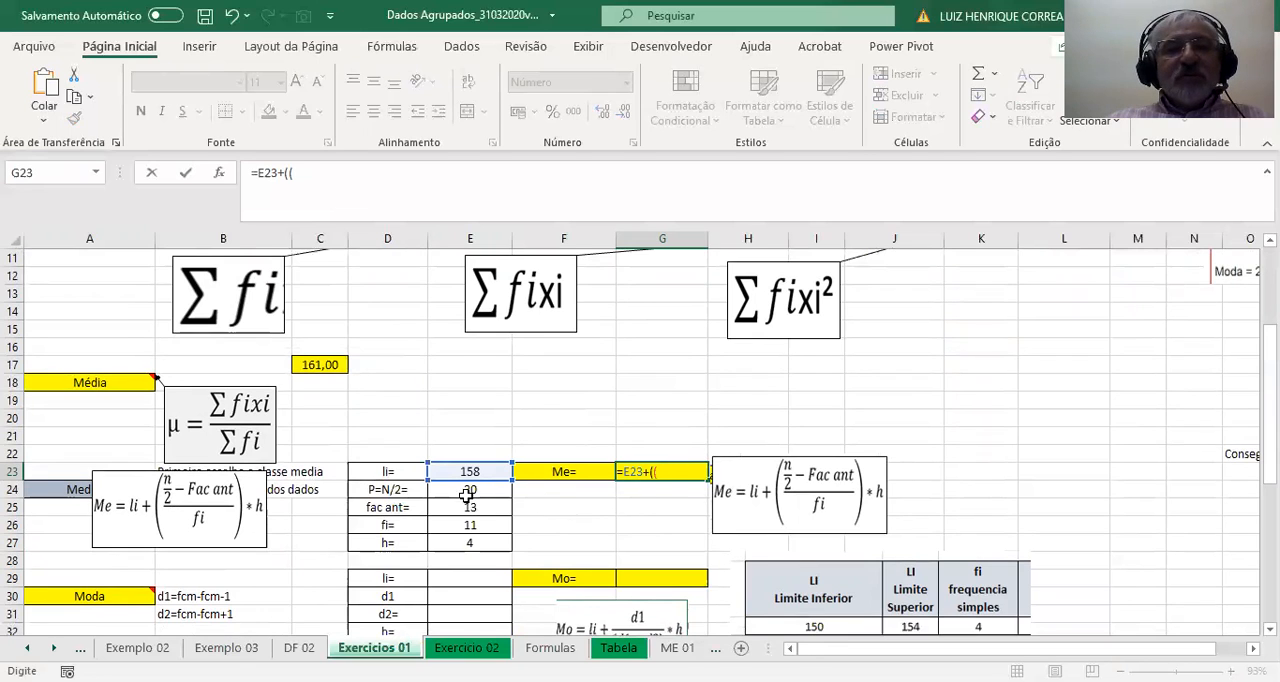
left_click(466, 490)
type("-")
left_click(470, 507)
type(")")
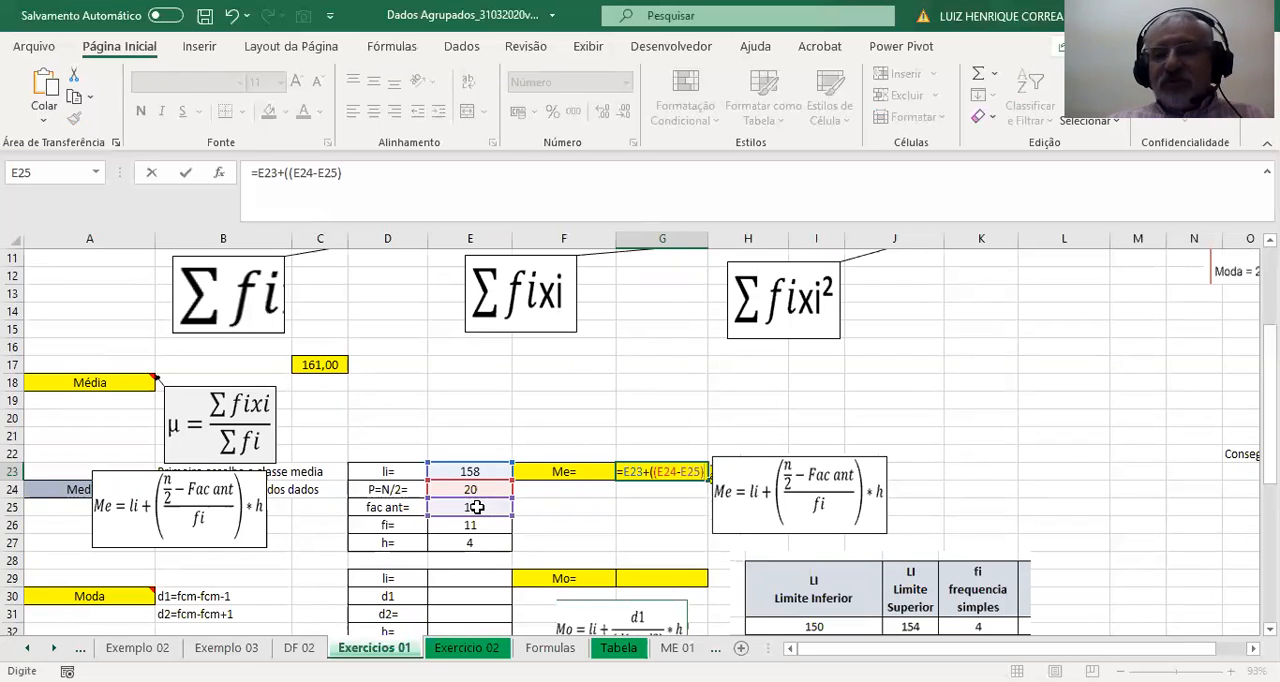
type("/")
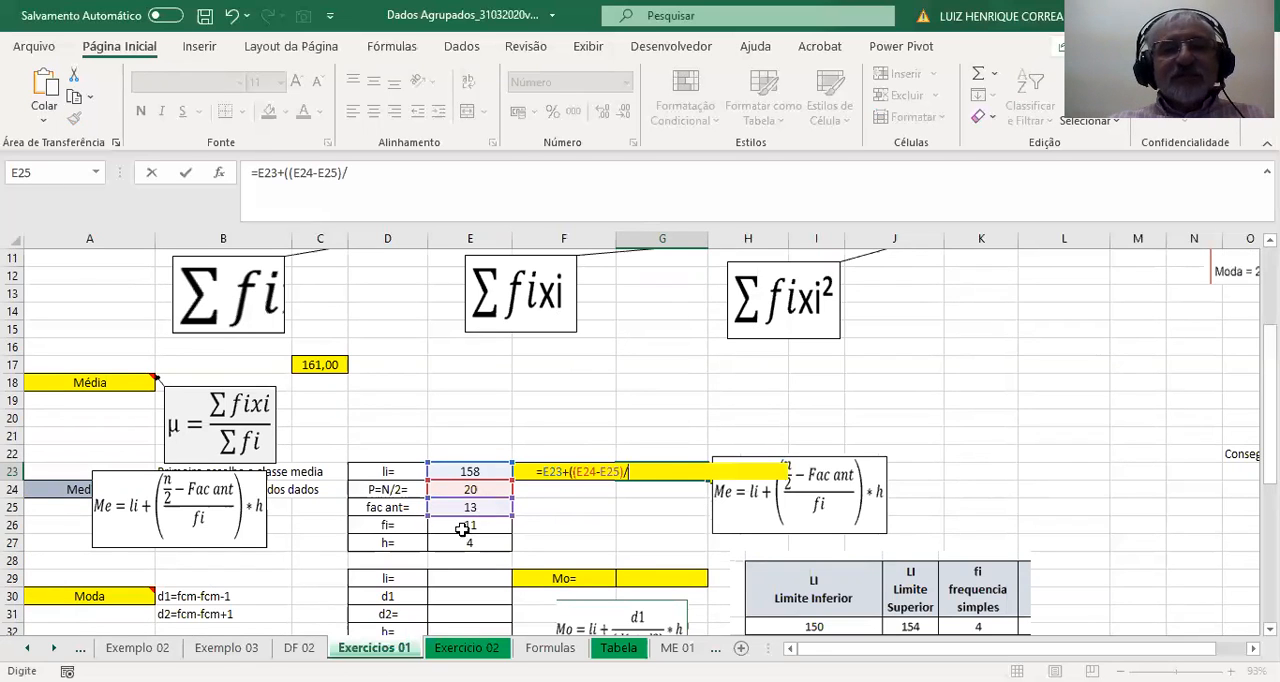
left_click(468, 525)
type(")")
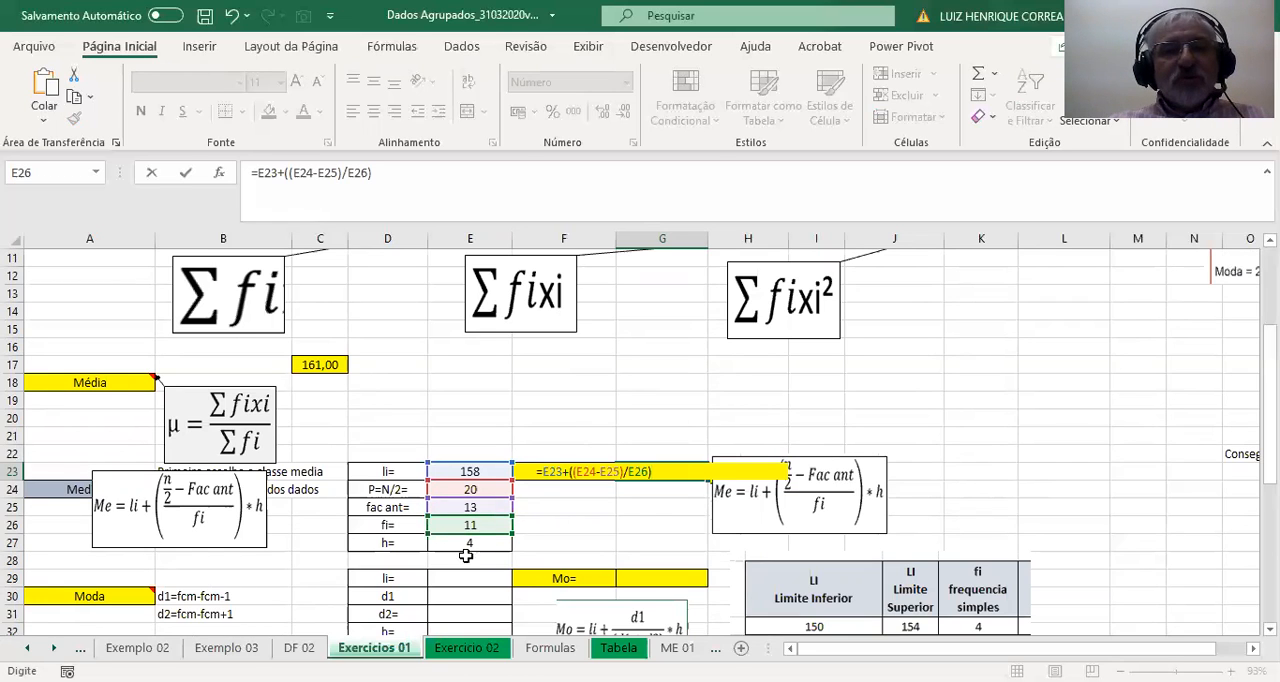
left_click(471, 543)
key("Return")
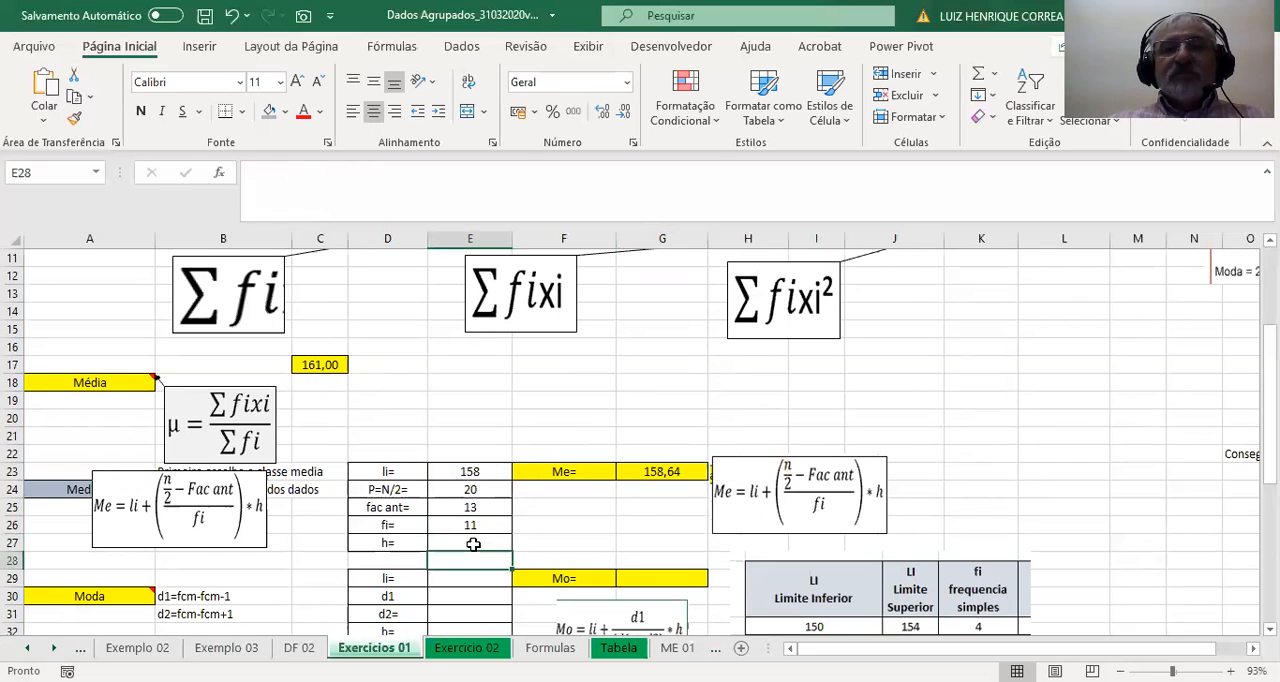
left_click(662, 472)
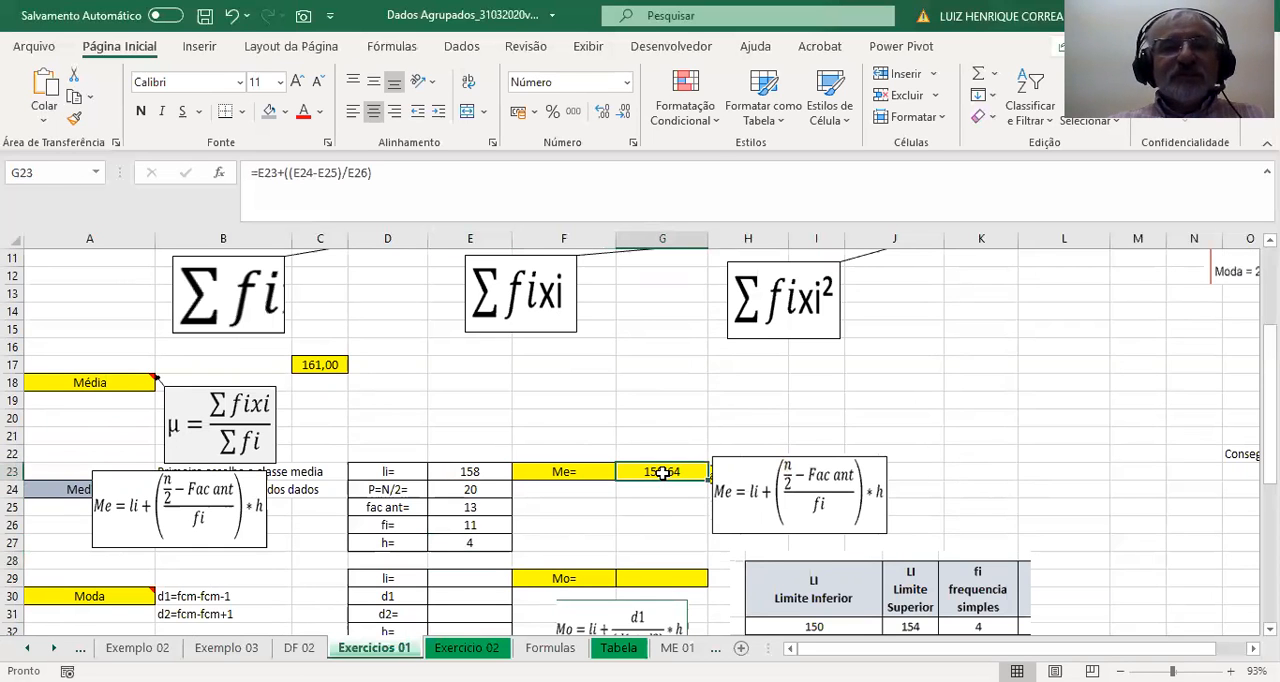
Fill the Moda label cell A30 with the light green standard colour.
scroll(662, 472, "down", 2)
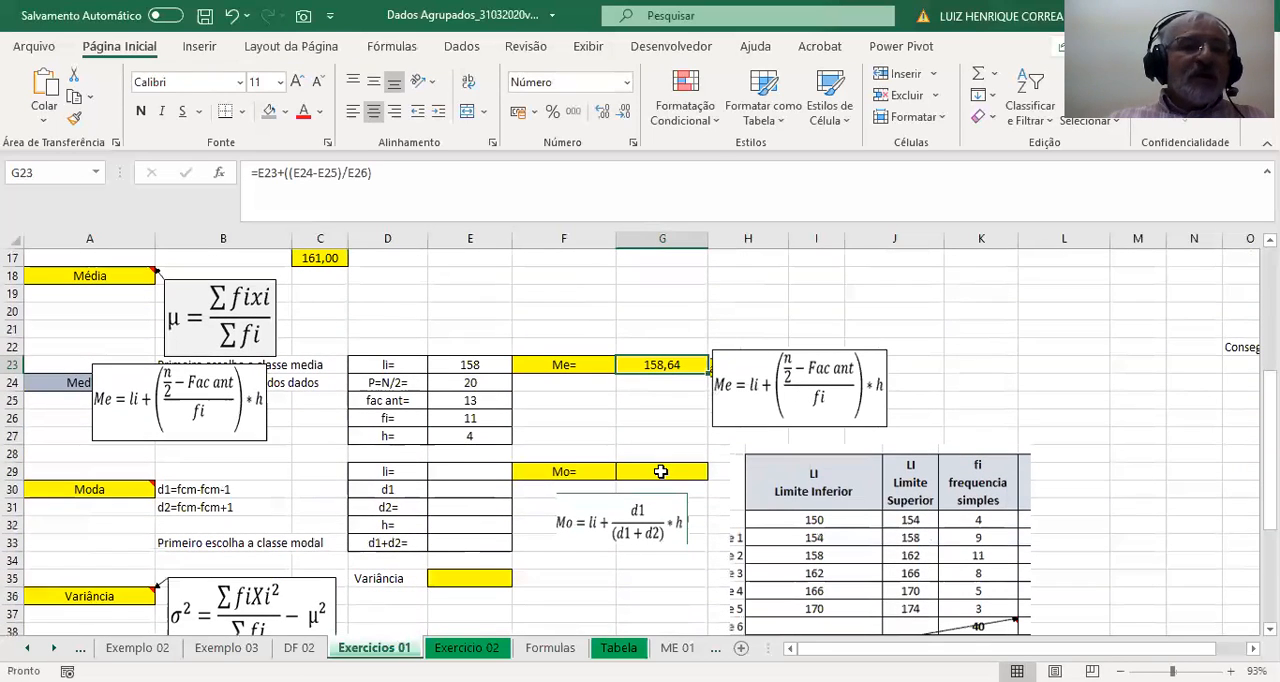
left_click(120, 490)
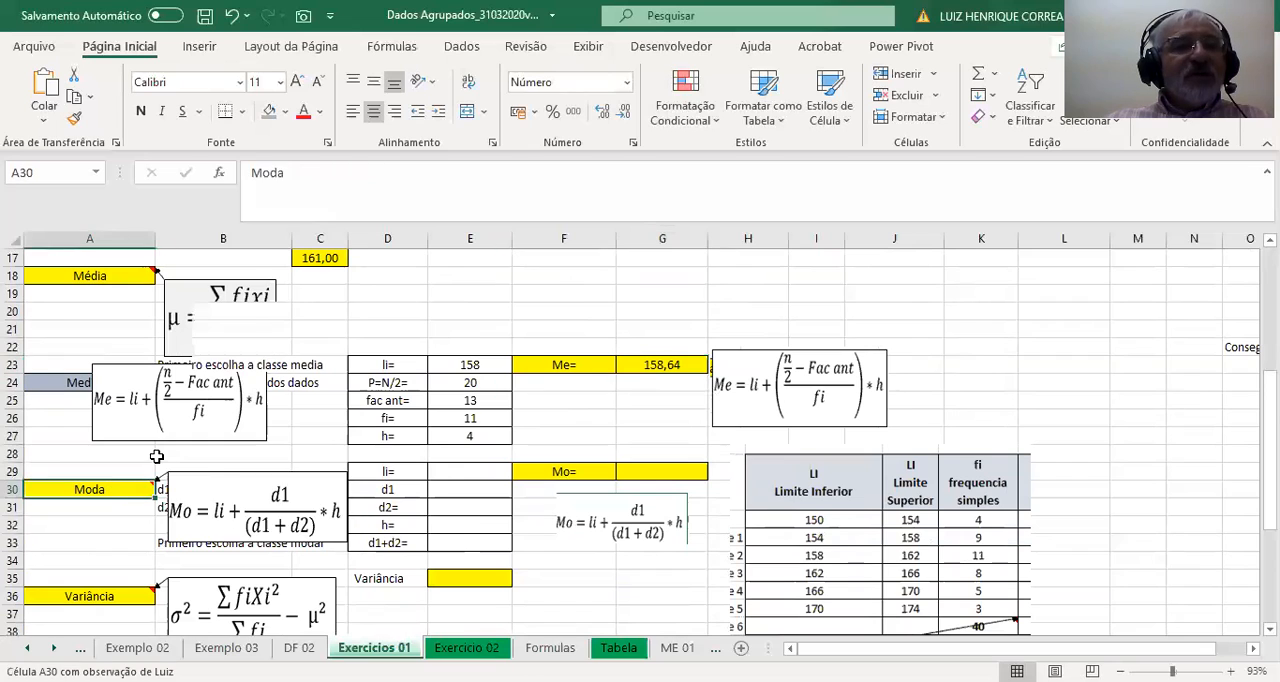
left_click(163, 452)
left_click(107, 490)
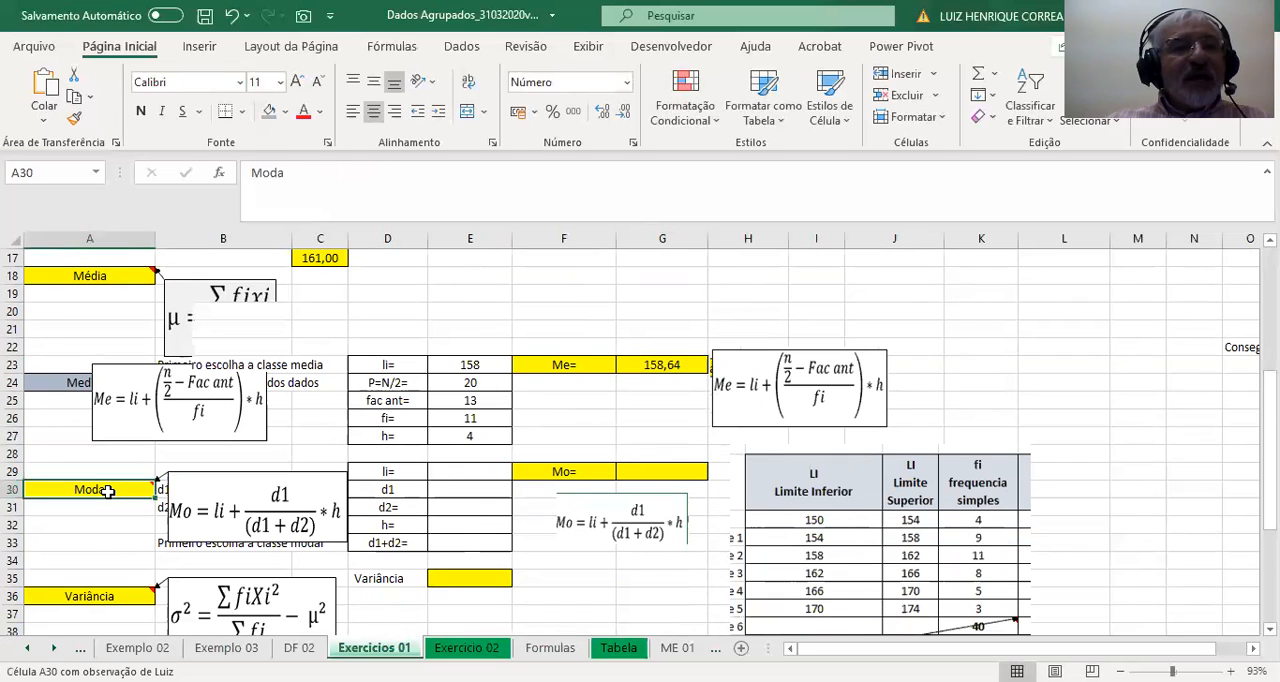
left_click(288, 113)
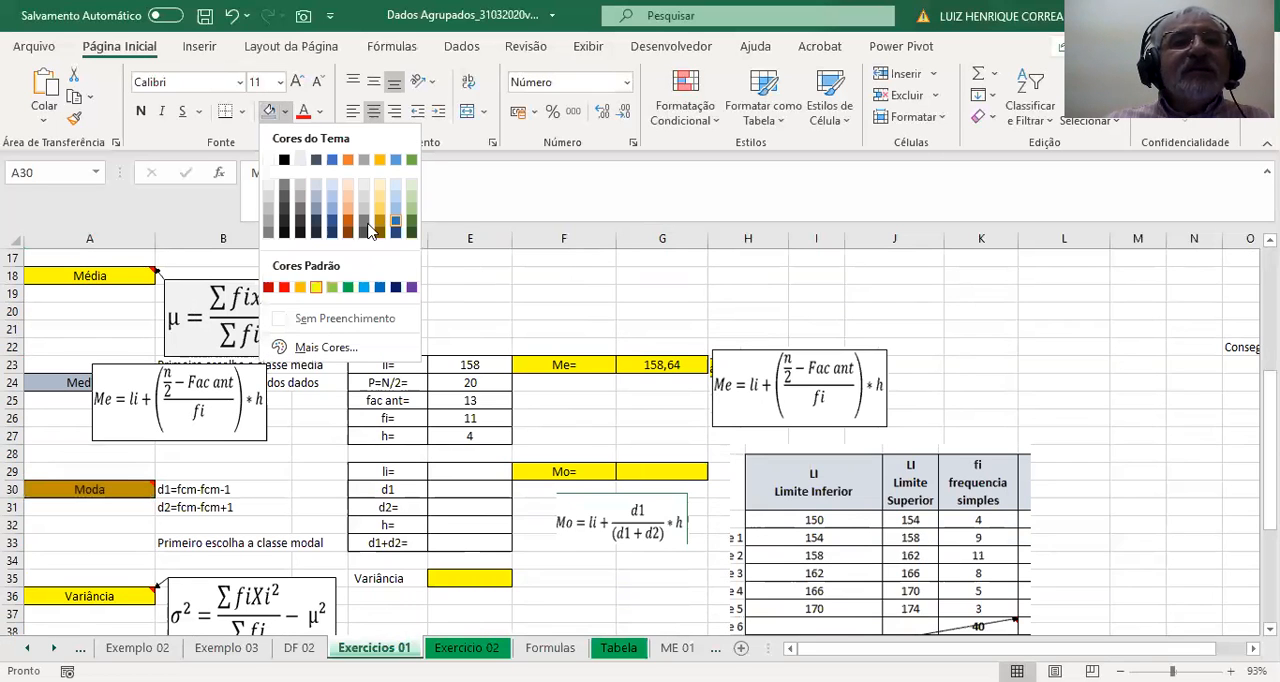
left_click(332, 288)
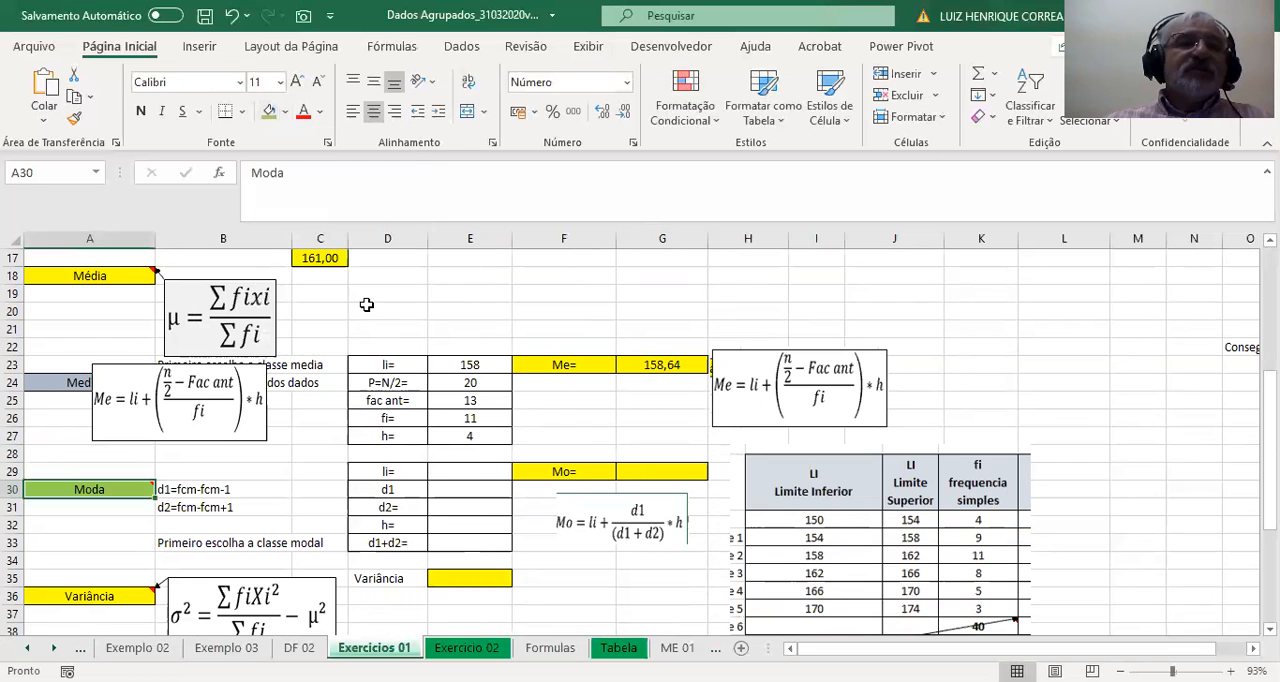
Find the class with the highest simple frequency in column D and shade the whole Classe 3 row in the same light green.
scroll(368, 309, "up", 2)
scroll(372, 310, "up", 3)
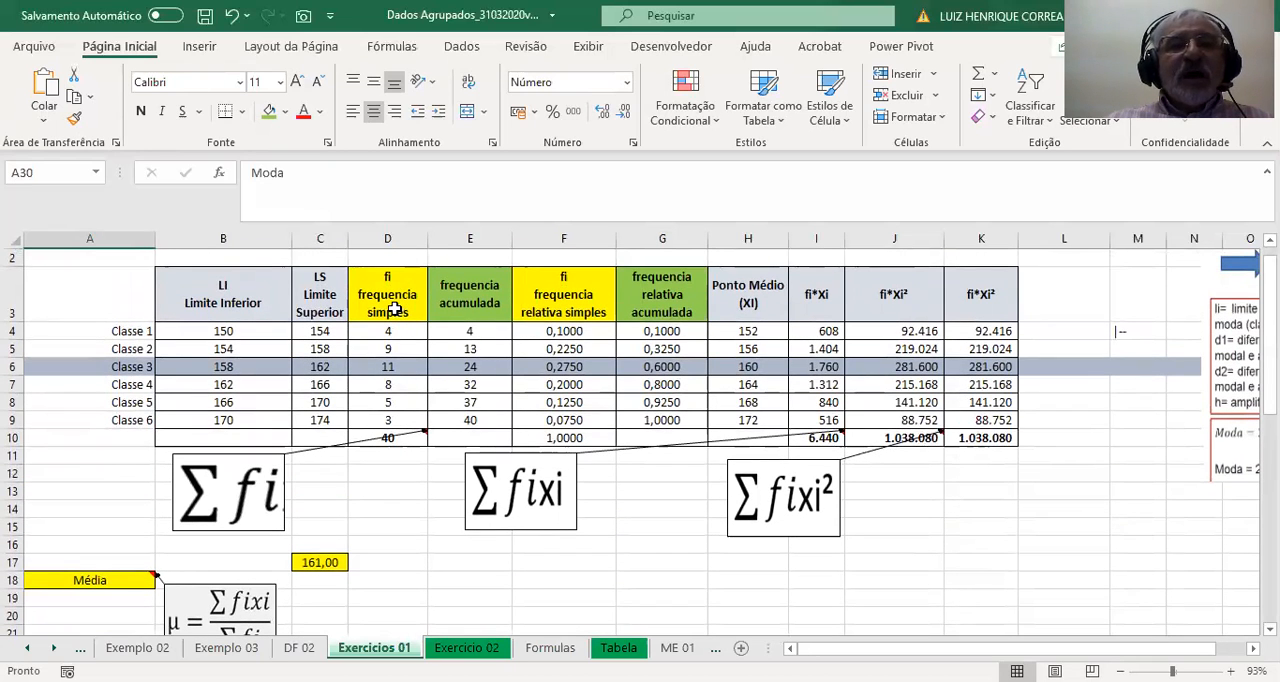
left_click(390, 436)
left_click_drag(398, 331, 391, 425)
left_click(390, 366)
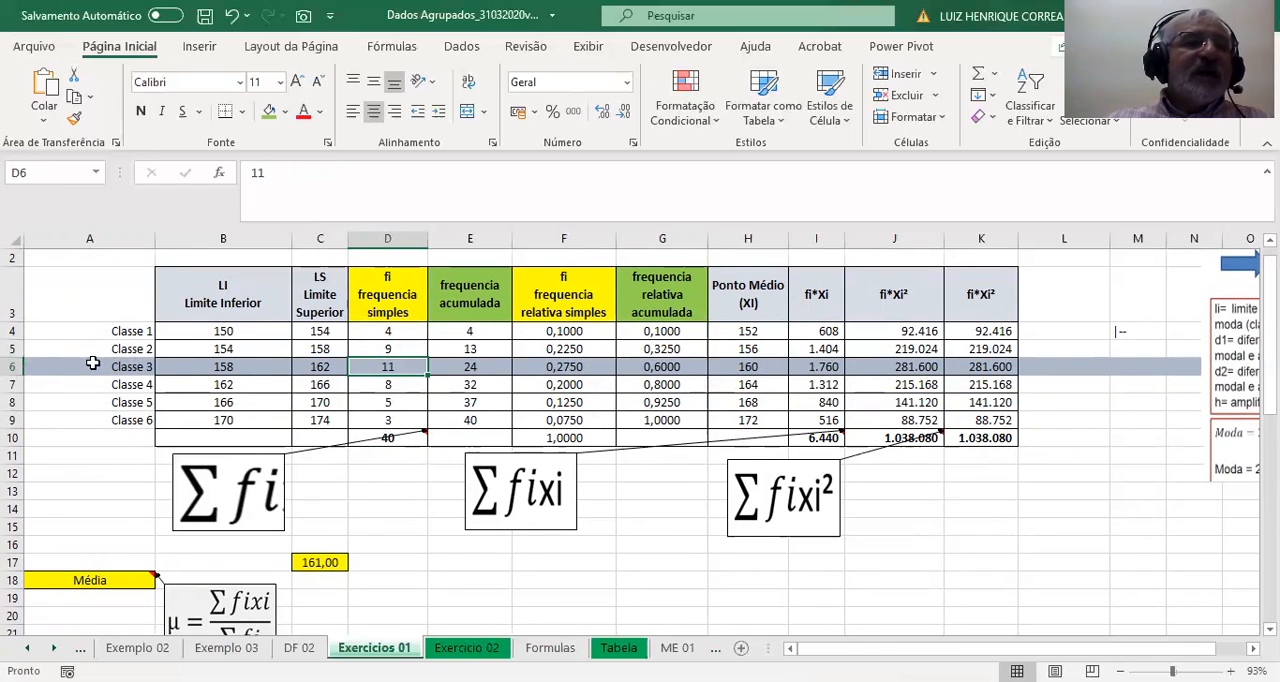
left_click(46, 366)
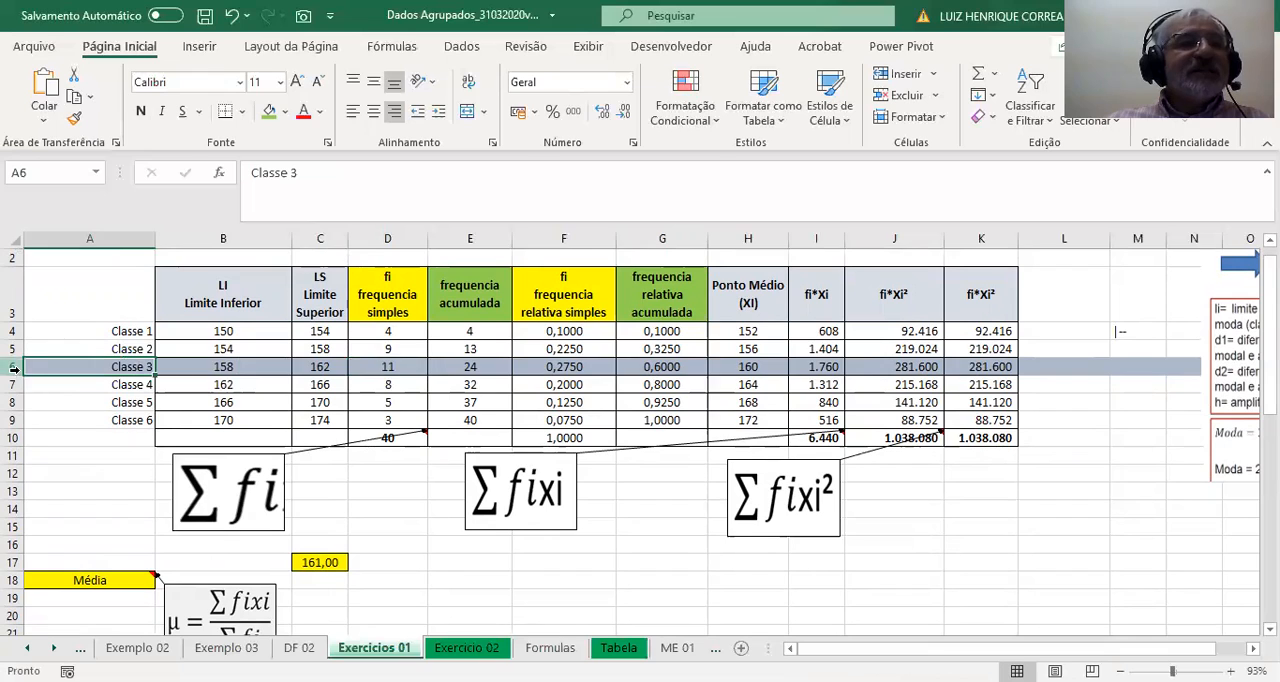
left_click(12, 366)
left_click(268, 111)
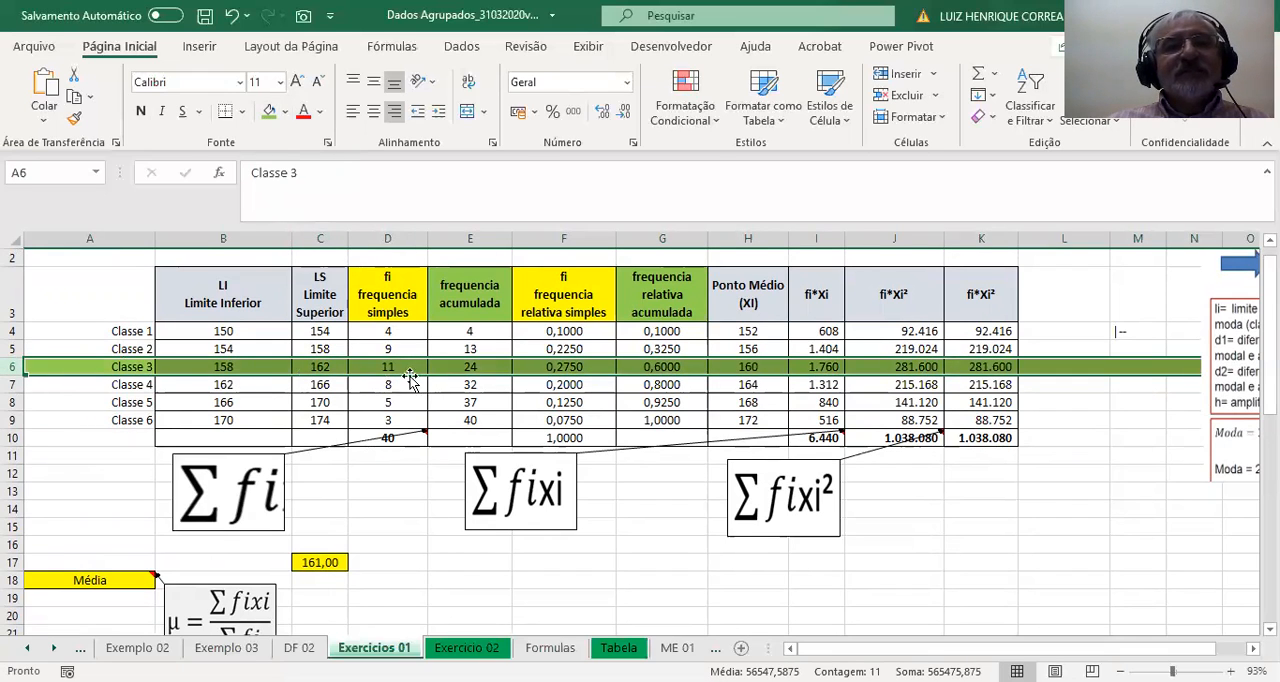
left_click(392, 368)
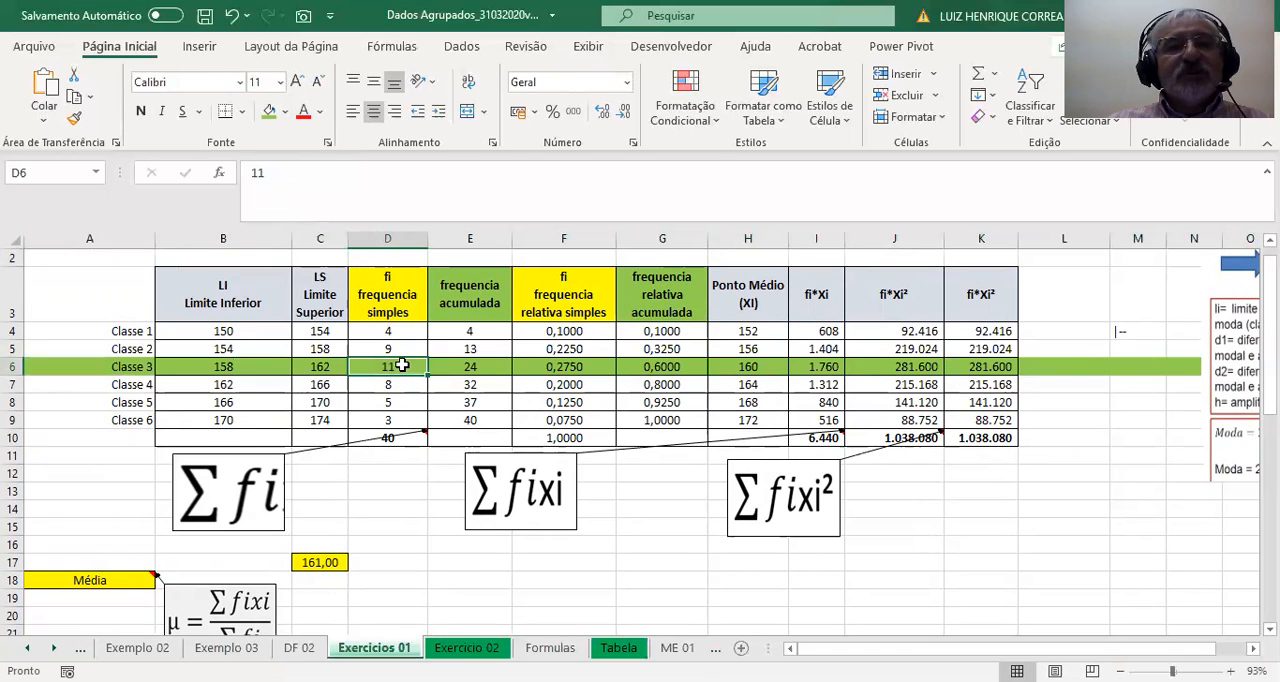
scroll(401, 366, "down", 5)
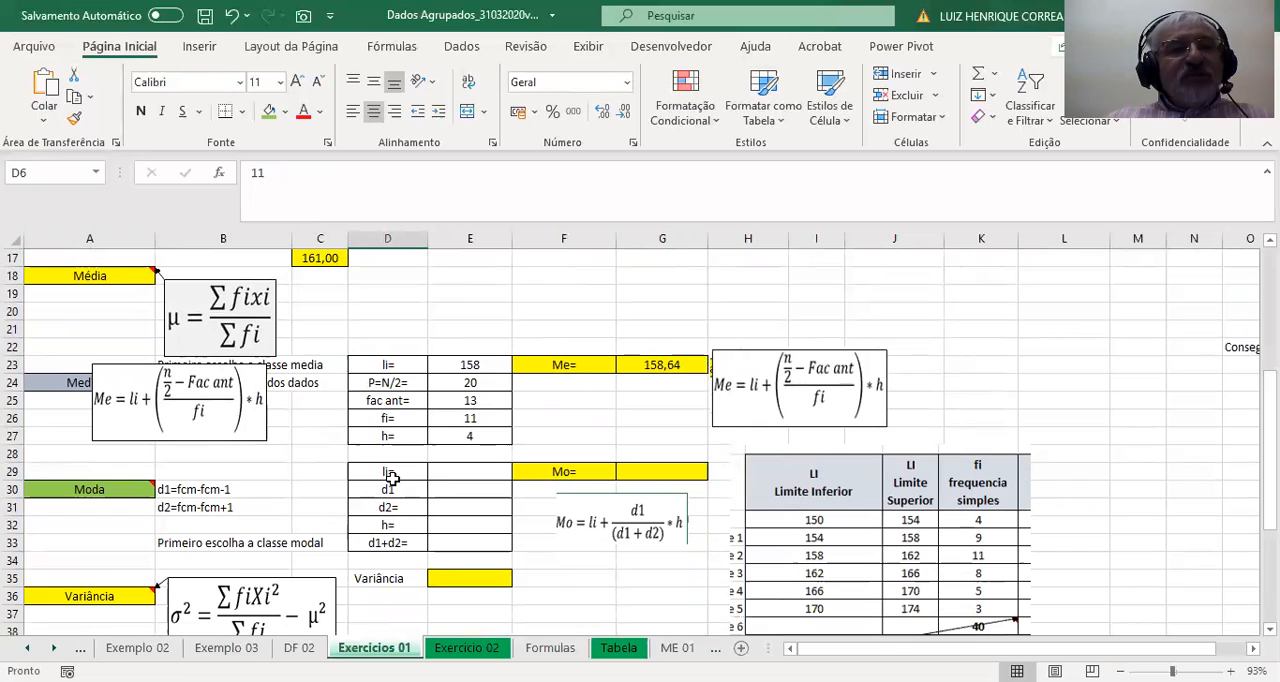
Enter the modal class's lower limit for li in E29 with the formula =B6.
left_click(456, 473)
type("=")
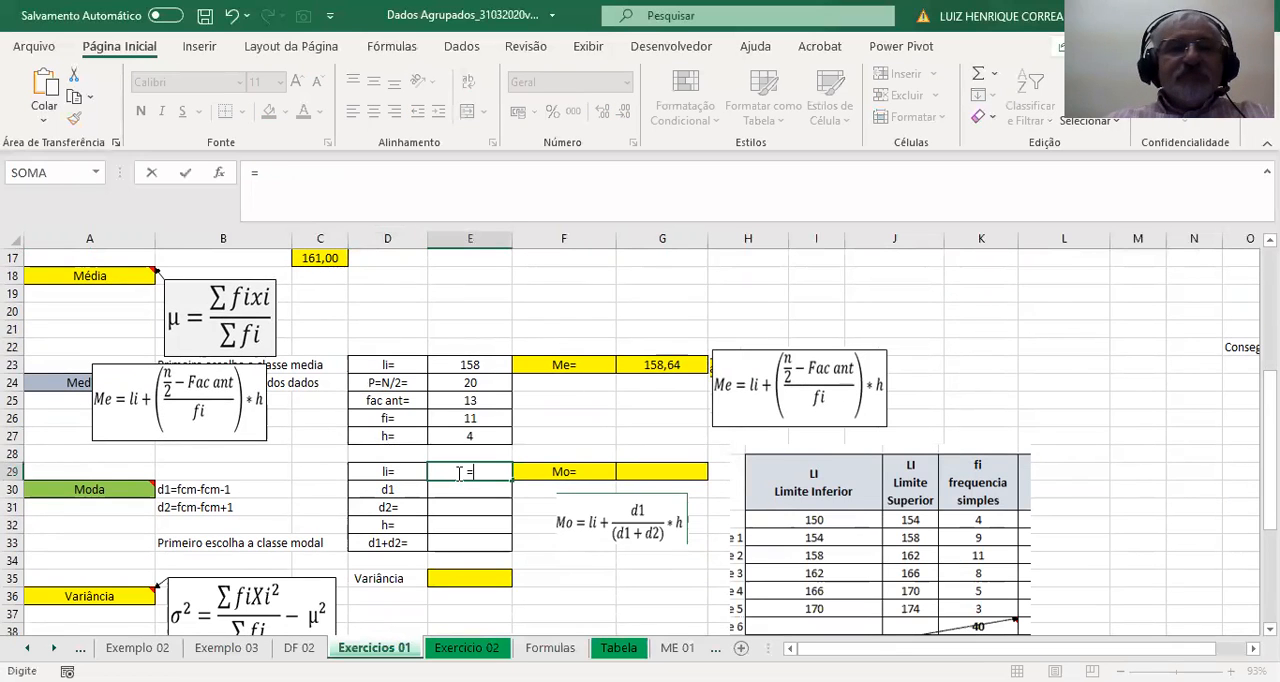
scroll(450, 455, "up", 5)
left_click(223, 362)
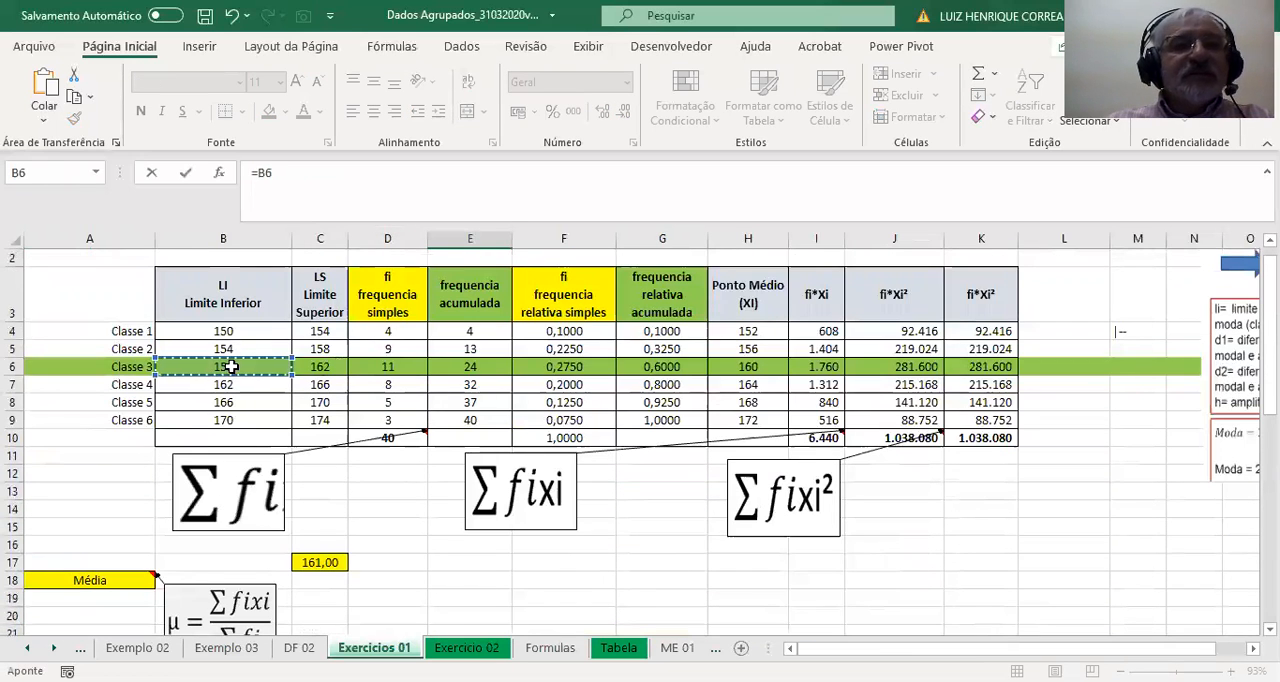
key("Return")
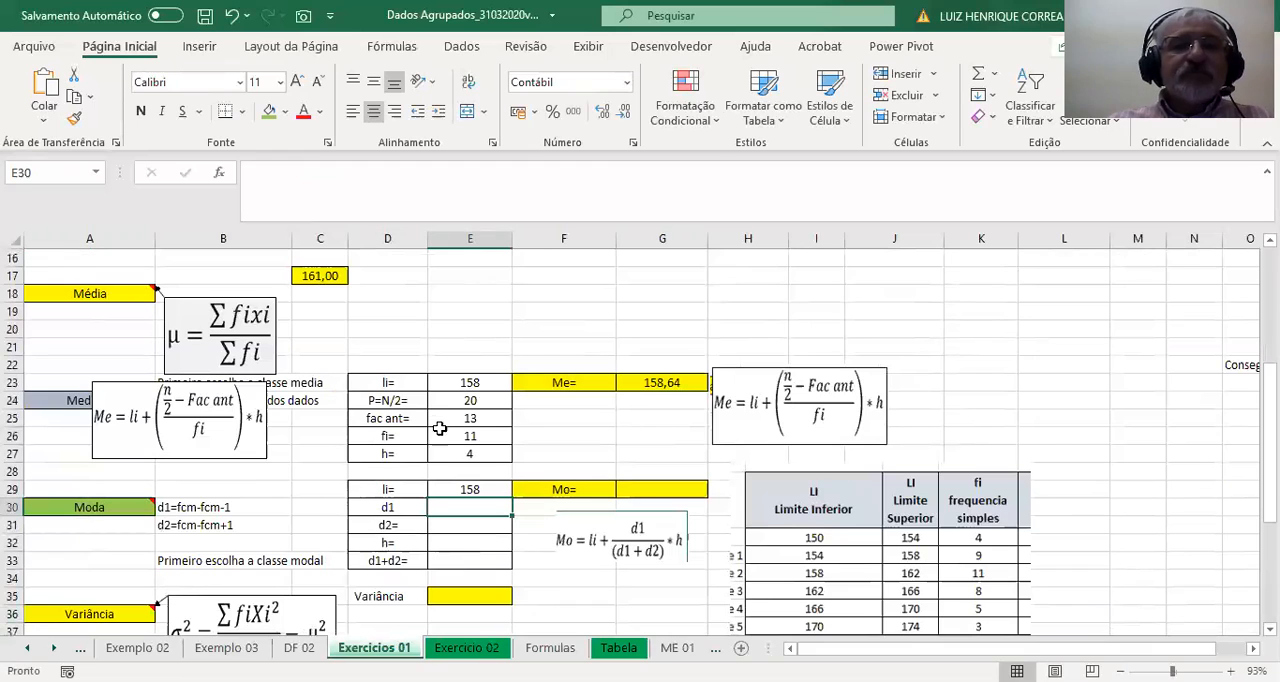
Calculate d1 in E30 as the modal class frequency minus the previous class frequency, with =D6-D5.
left_click(396, 512)
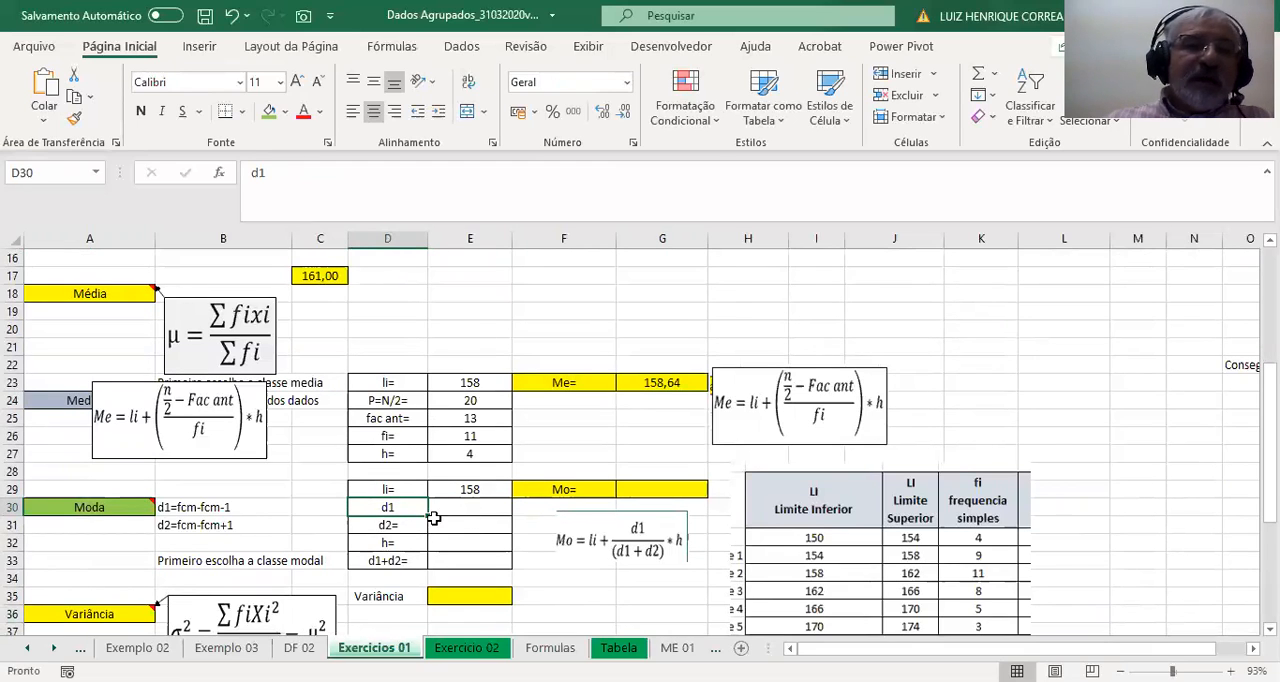
left_click(460, 511)
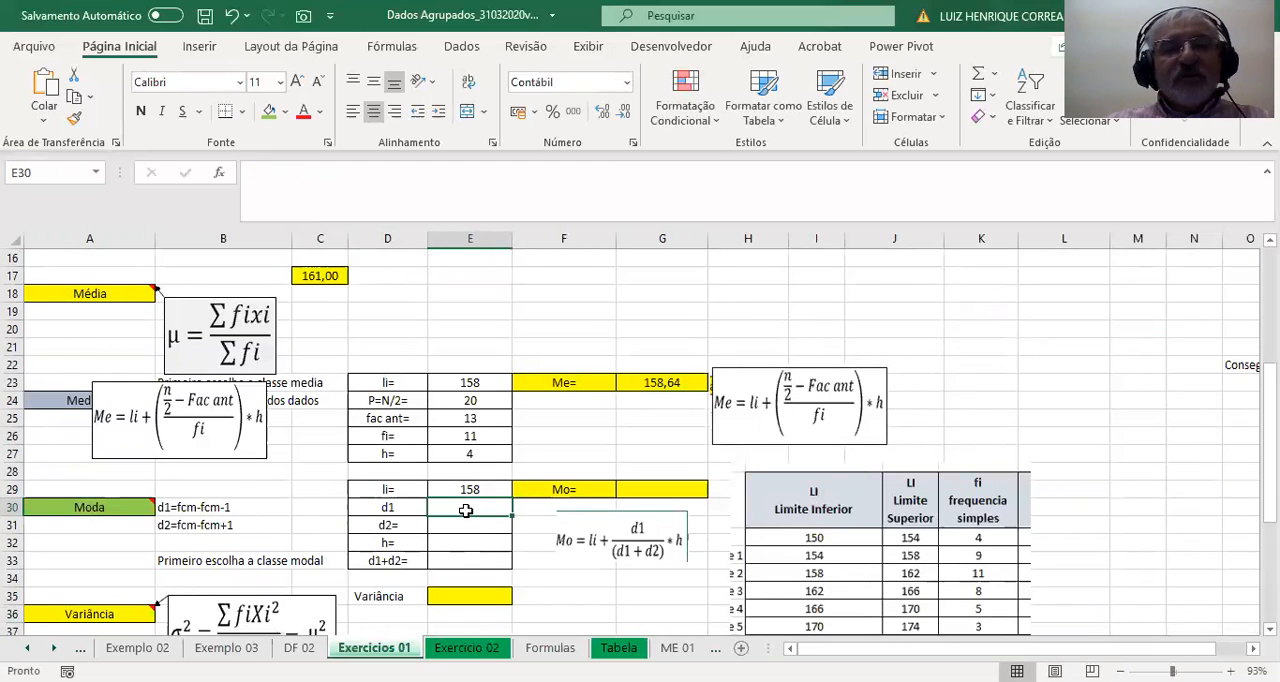
scroll(466, 513, "right", 5)
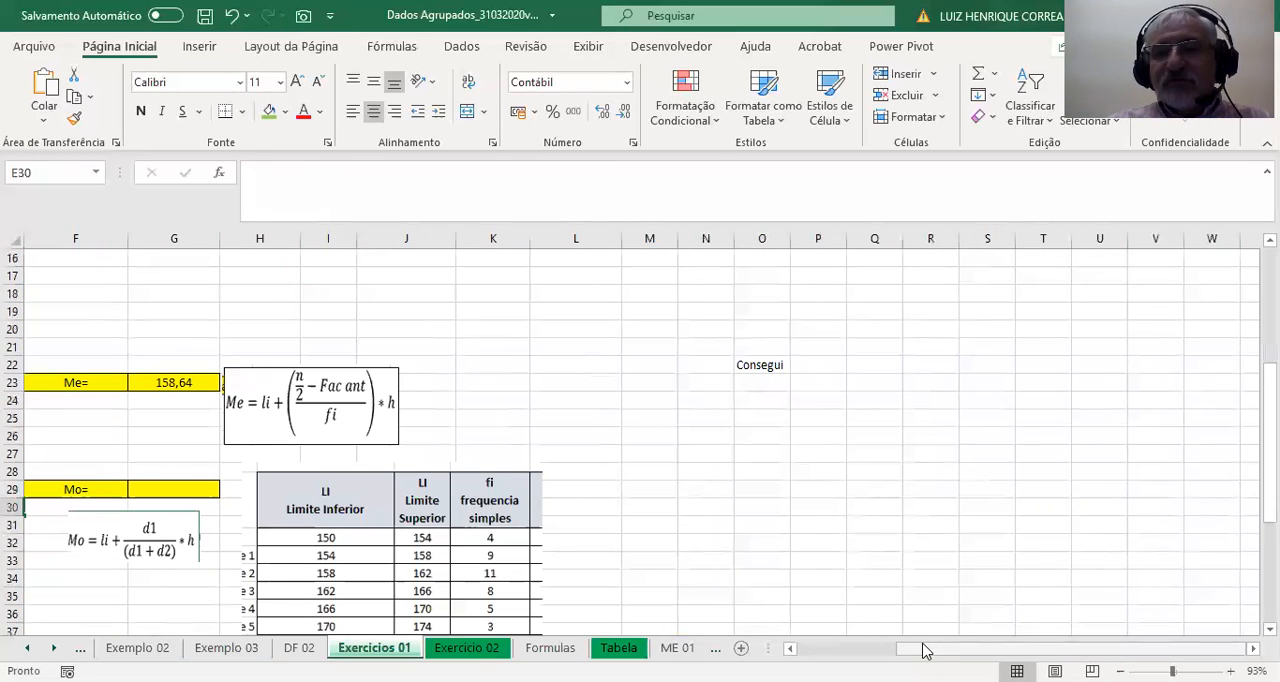
scroll(483, 524, "left", 5)
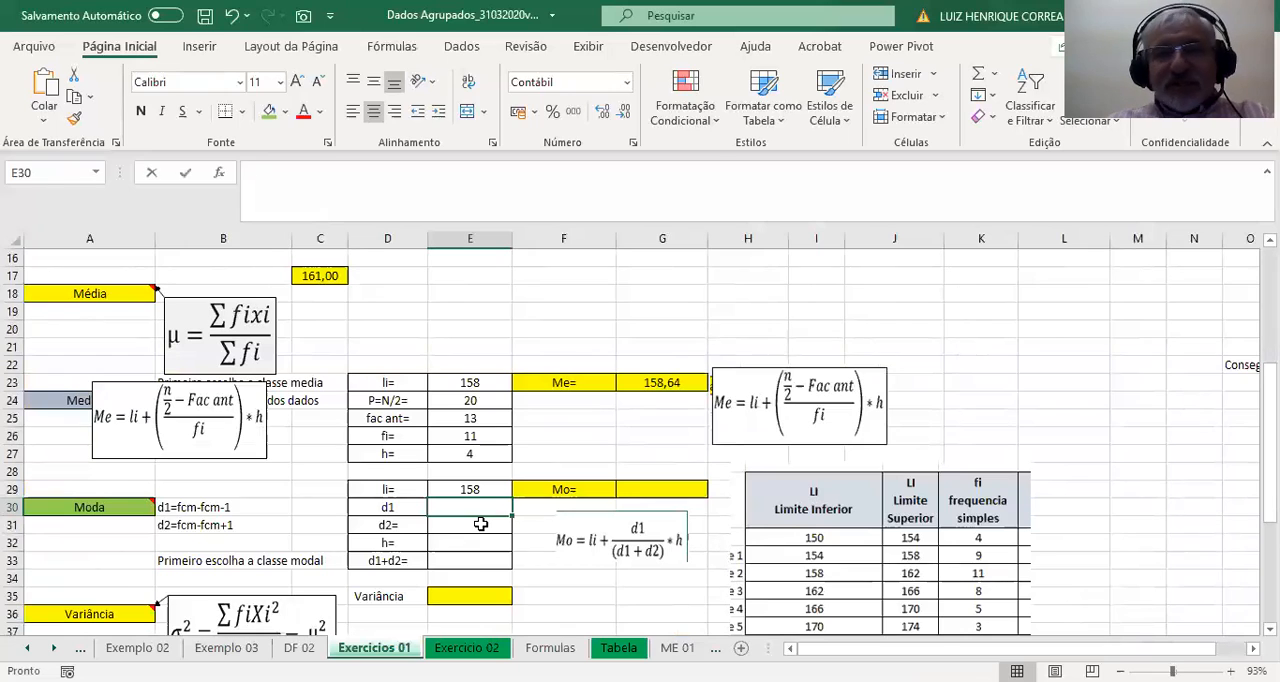
type("=")
scroll(478, 520, "up", 5)
left_click(384, 385)
type("-")
left_click(401, 365)
key("Return")
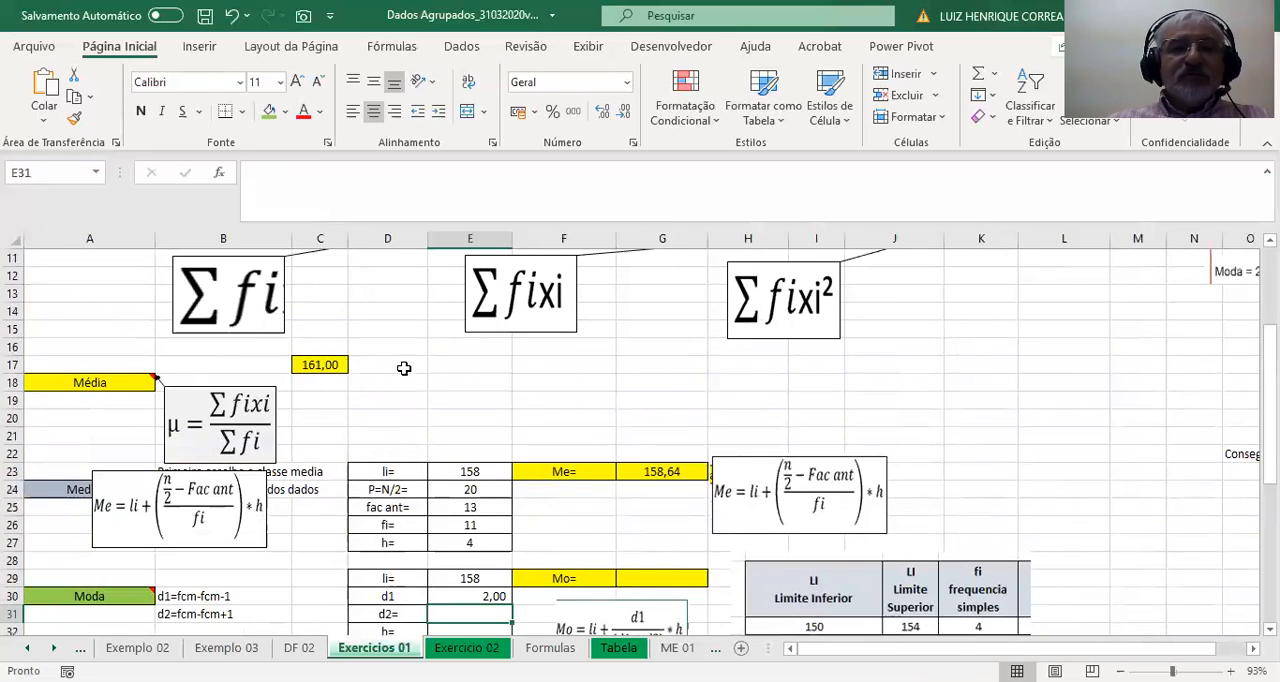
Calculate d2 in E31 as the modal class frequency minus the following class frequency, with =D6-D7.
scroll(404, 368, "down", 3)
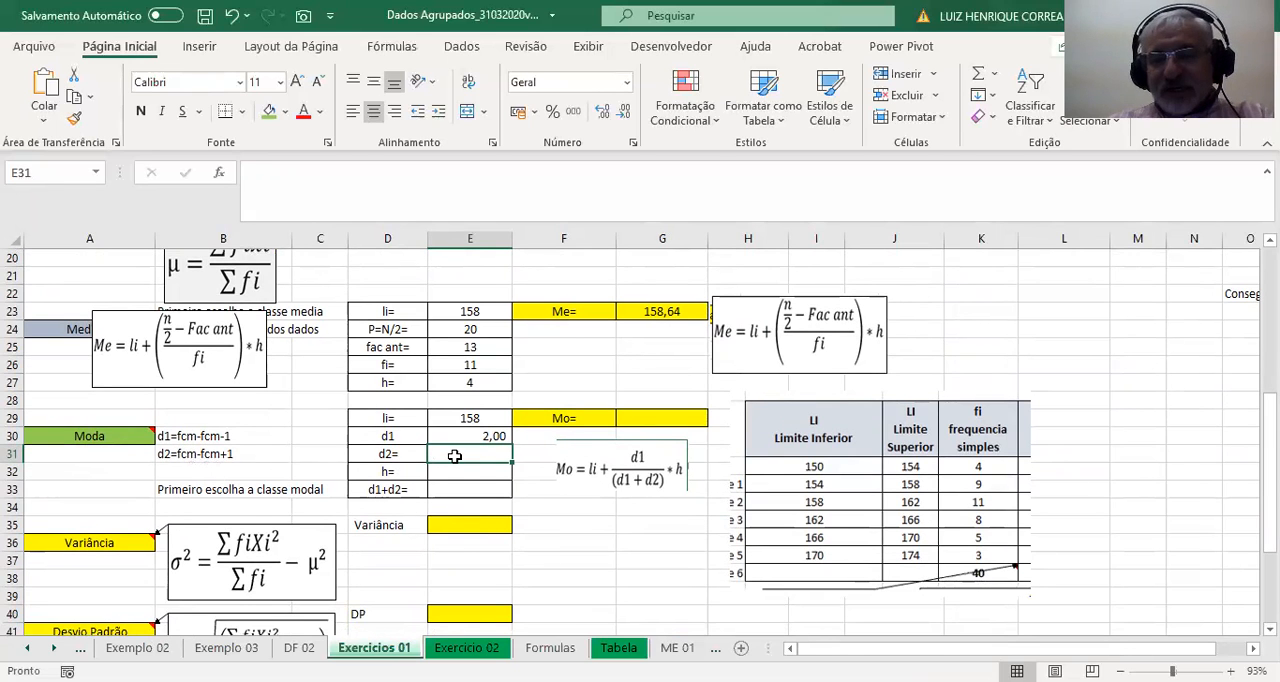
type("=")
scroll(455, 456, "up", 7)
left_click(397, 385)
type("-")
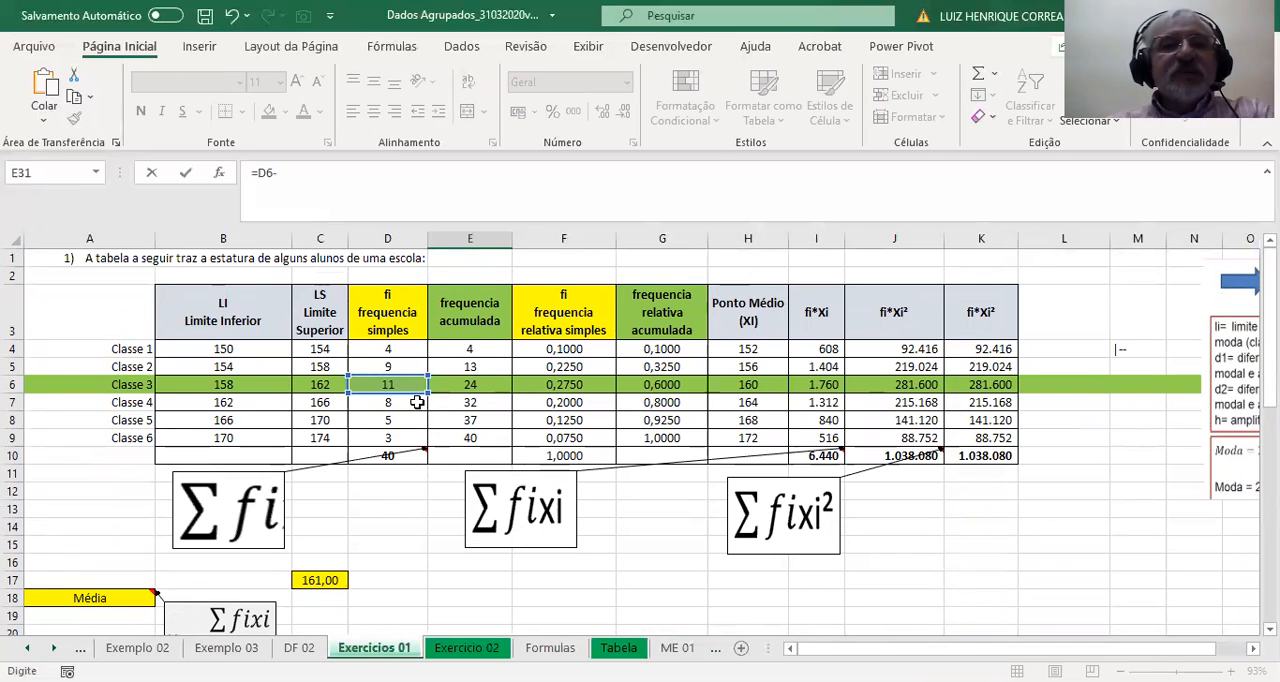
left_click(417, 402)
key("Return")
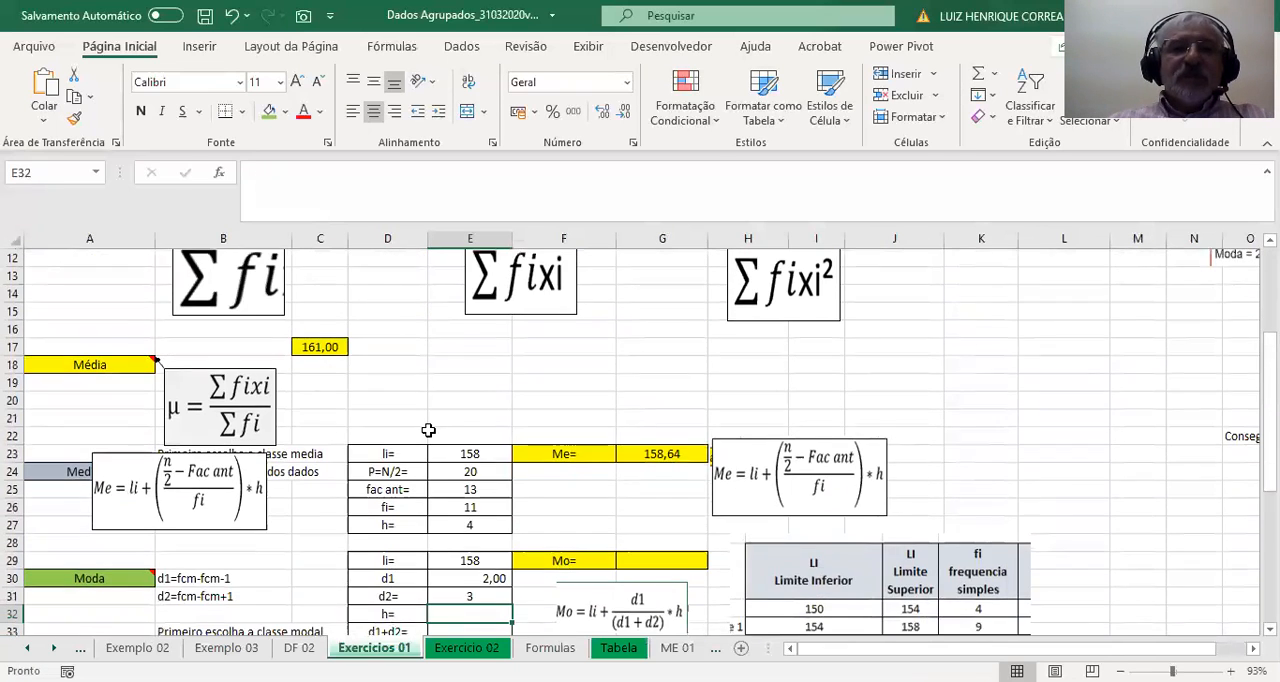
Calculate the modal class's amplitude for h in E32 with =C6-B6.
scroll(428, 430, "down", 3)
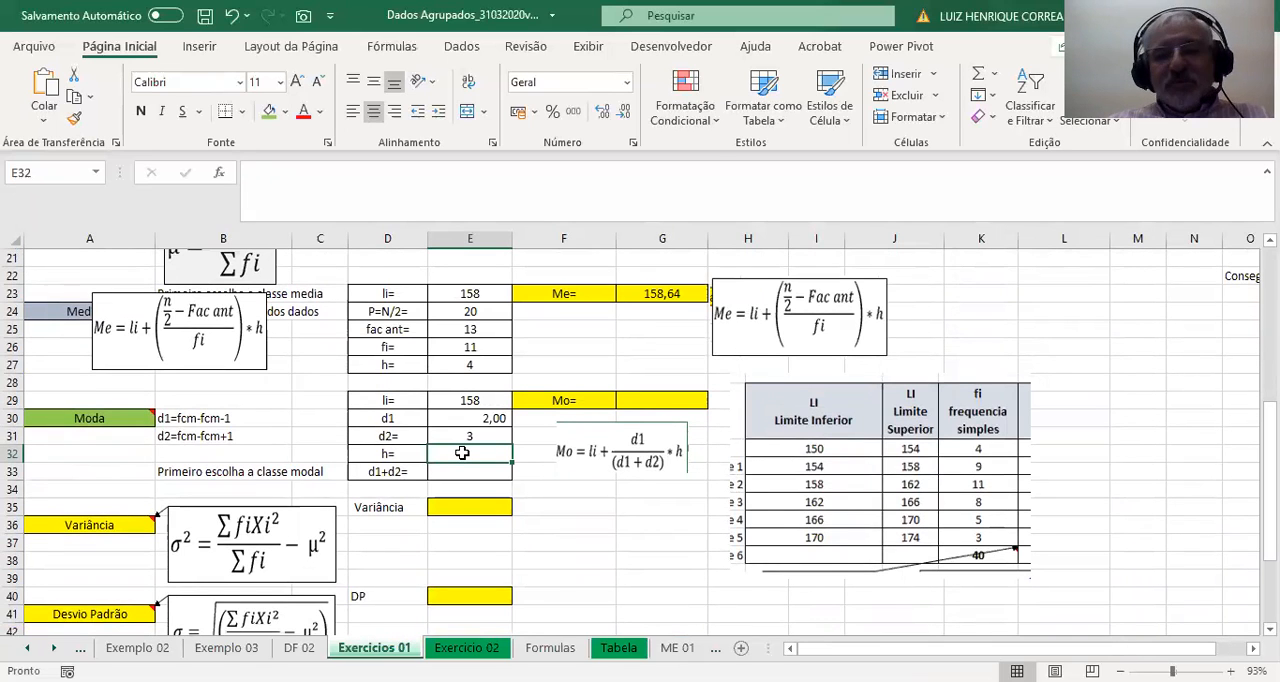
type("=")
scroll(462, 453, "up", 7)
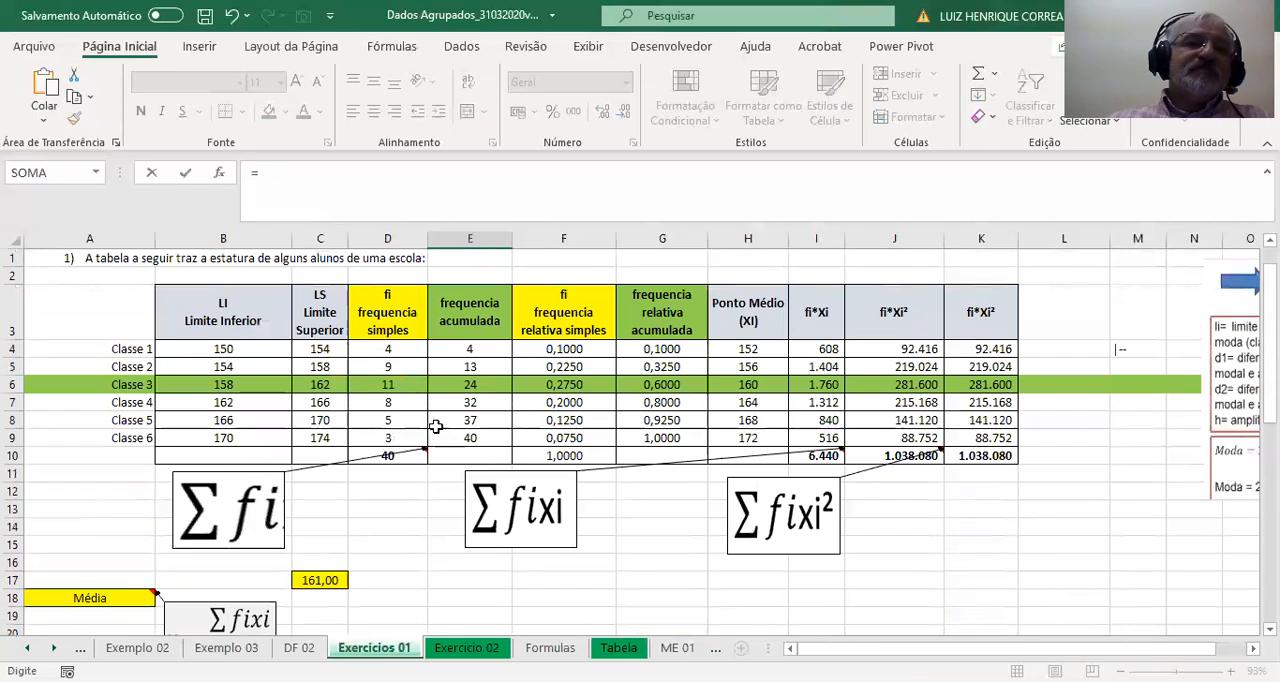
left_click(330, 384)
type("-")
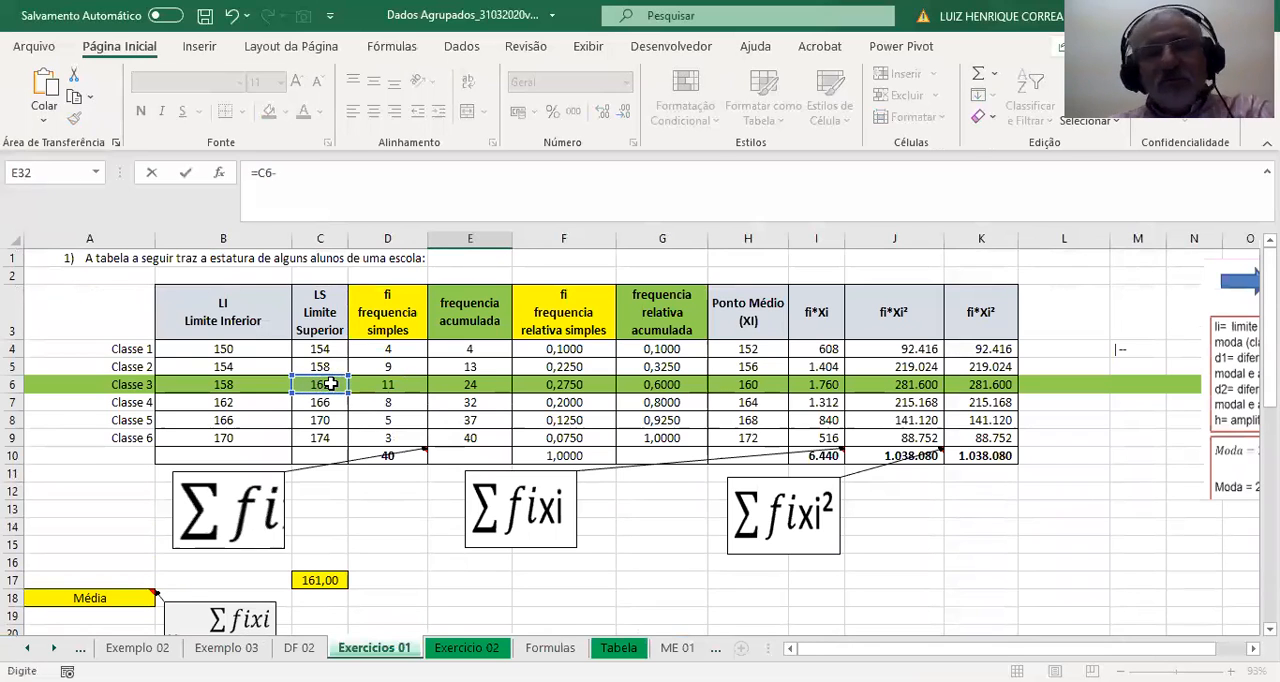
left_click(272, 386)
key("Return")
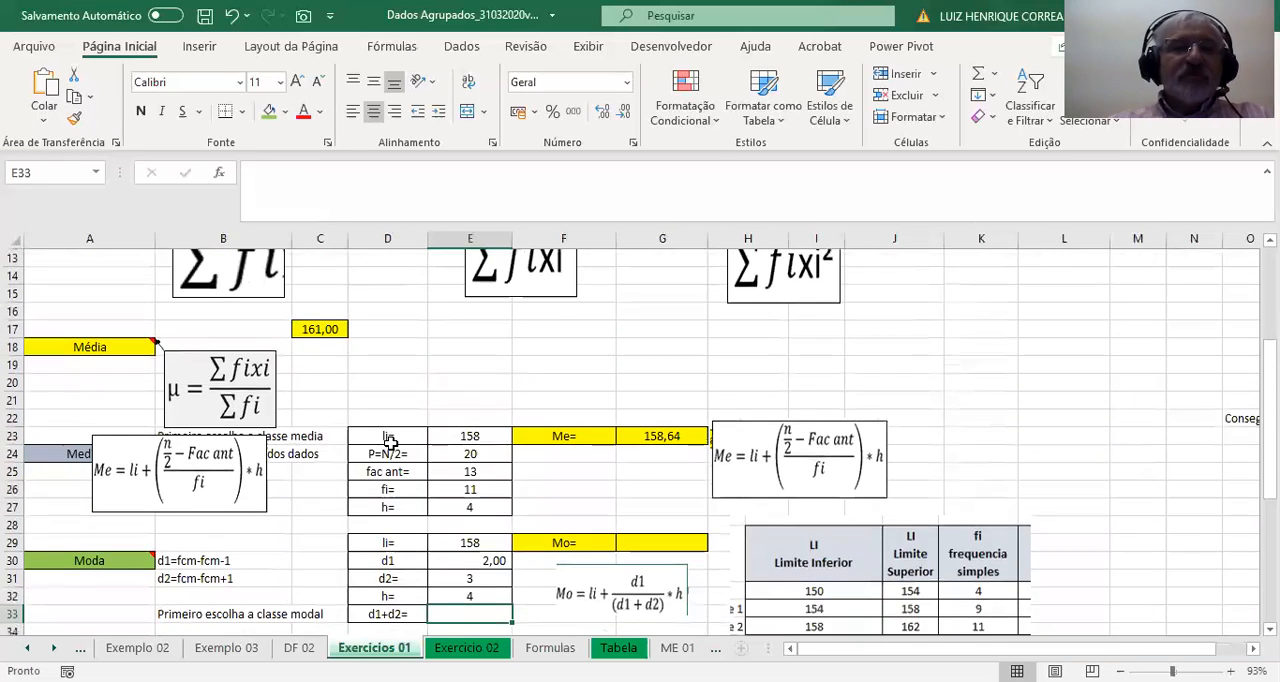
Add d1 and d2 in E33 with the formula =E30+E31.
left_click(400, 510)
left_click(452, 508)
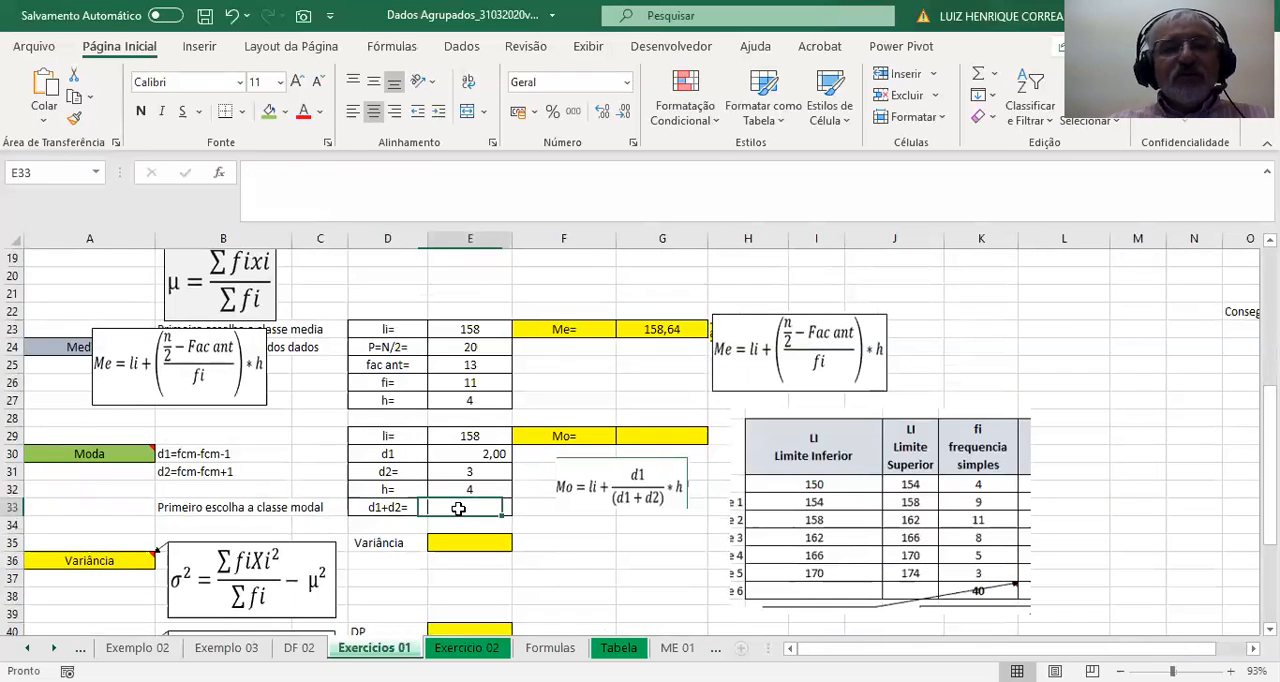
type("=")
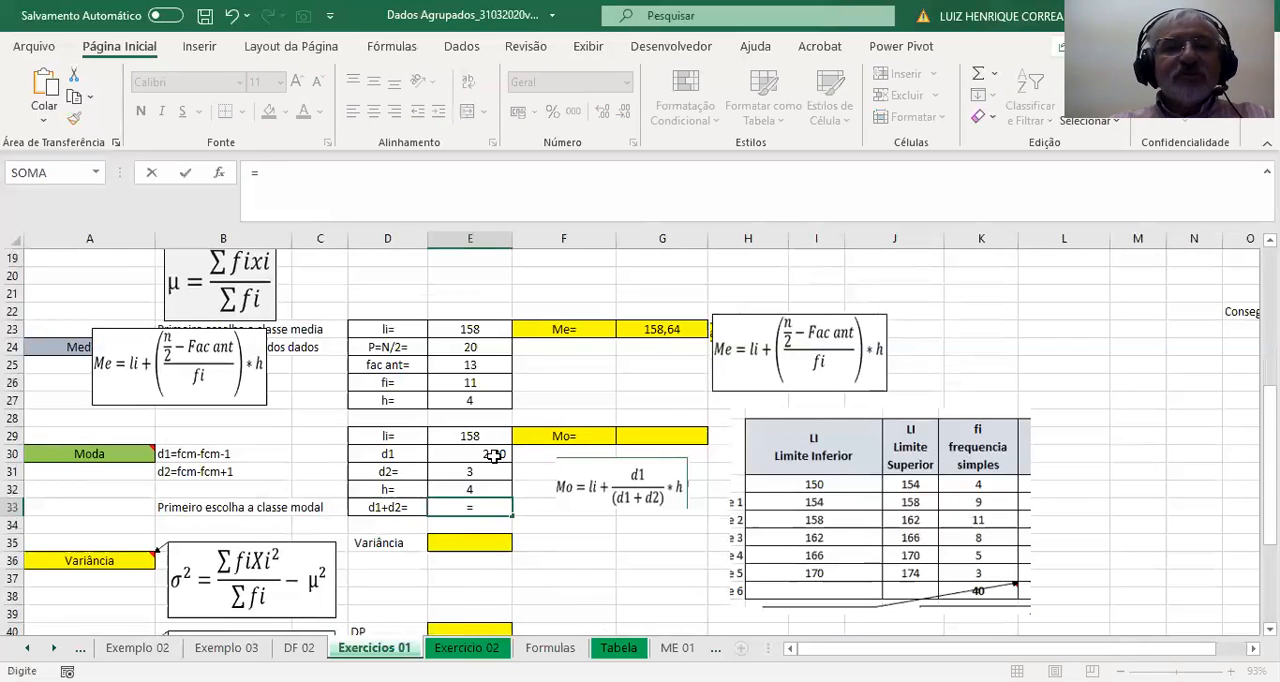
left_click(495, 455)
type("+")
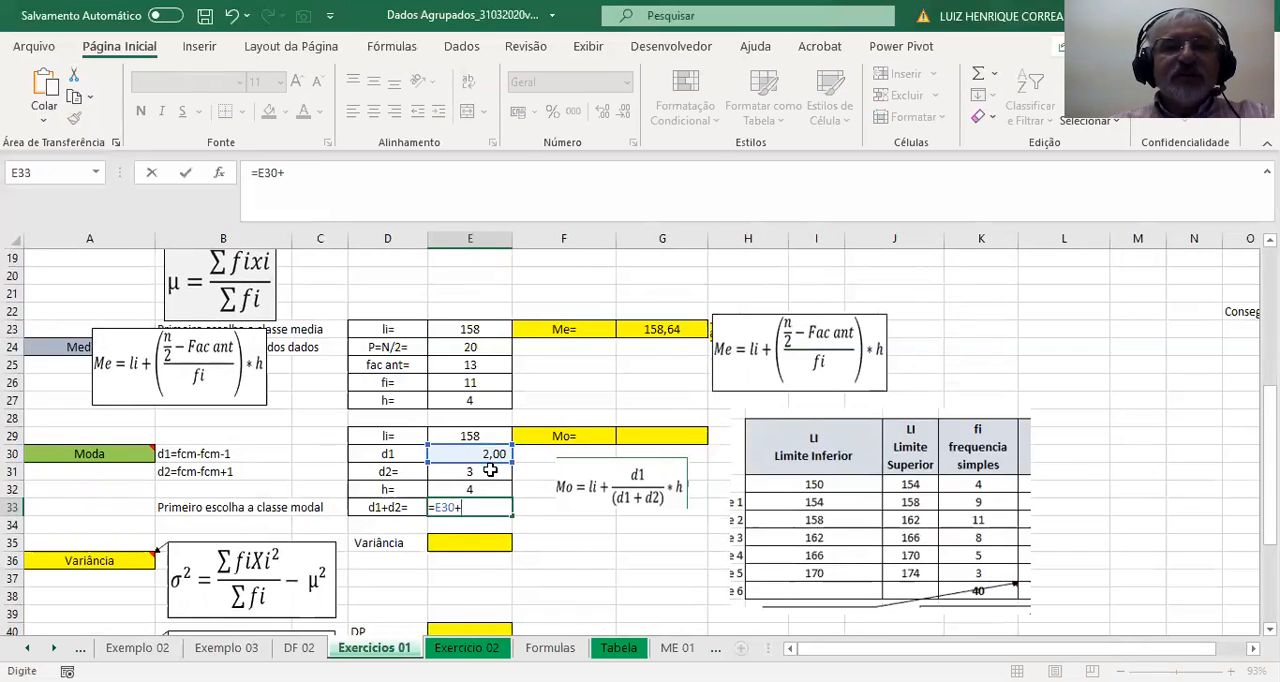
left_click(490, 470)
key("Return")
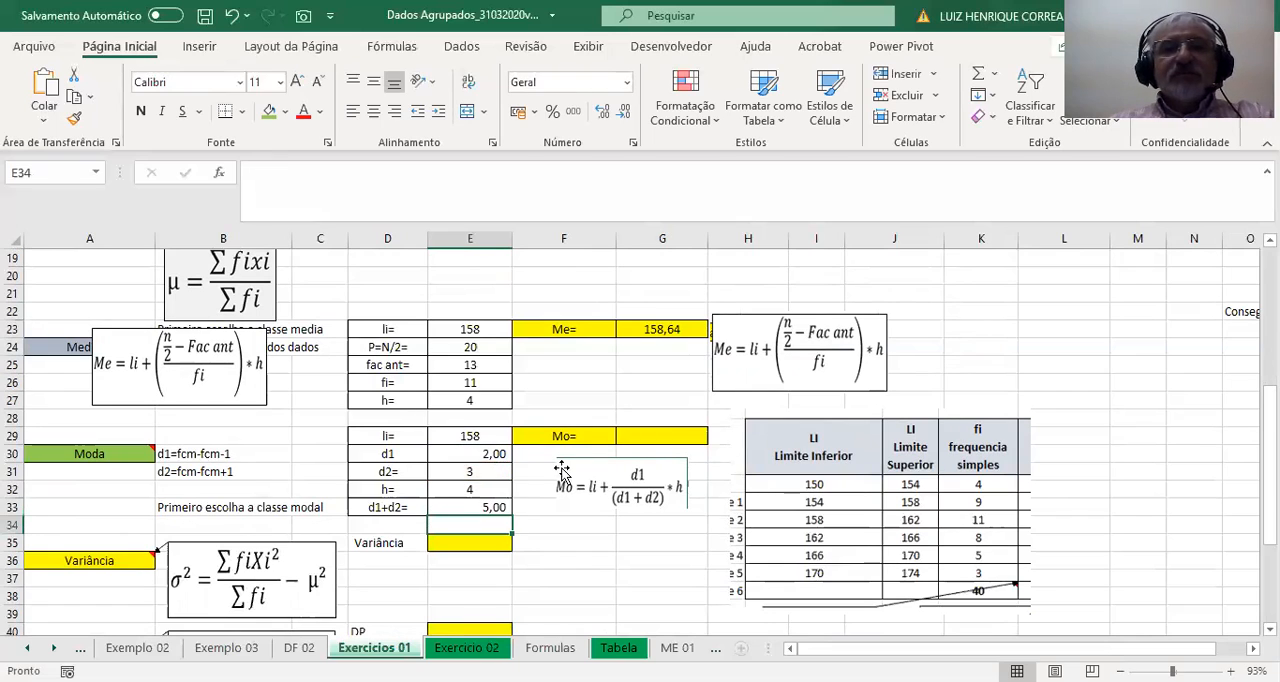
Calculate the mode Mo in G29 with the formula =E29+(E30/E33)*E32.
left_click(600, 438)
left_click(648, 437)
type("=")
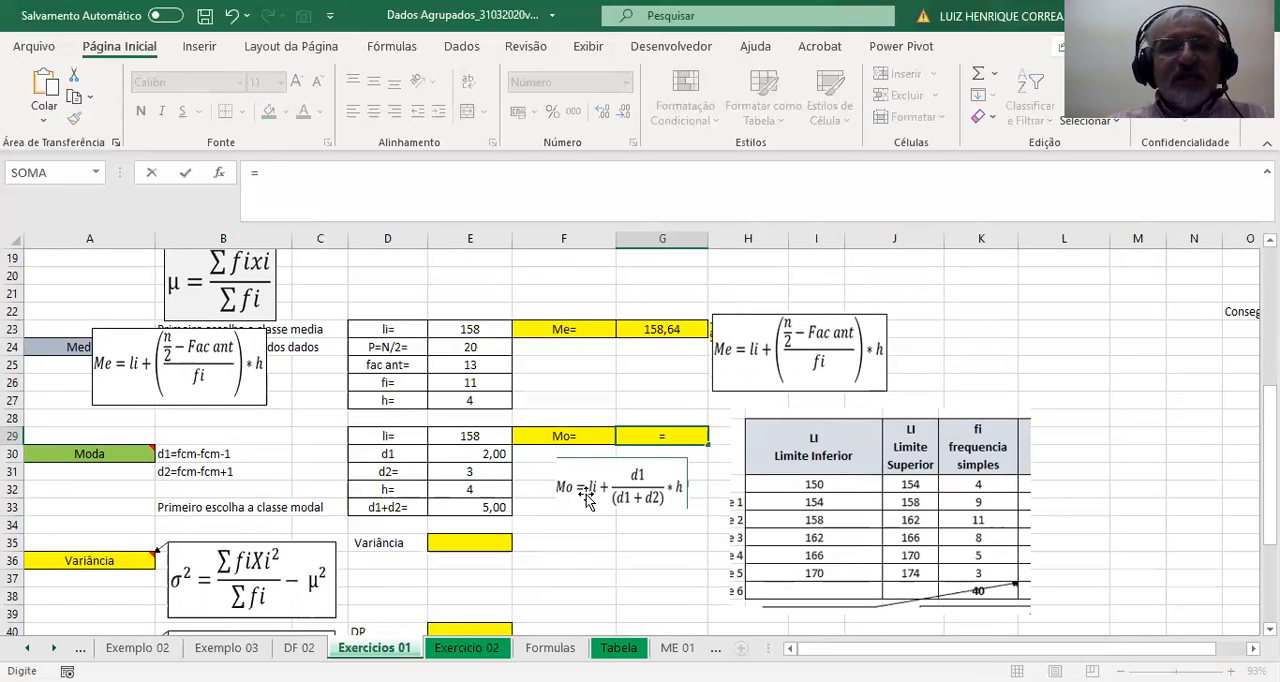
left_click(470, 434)
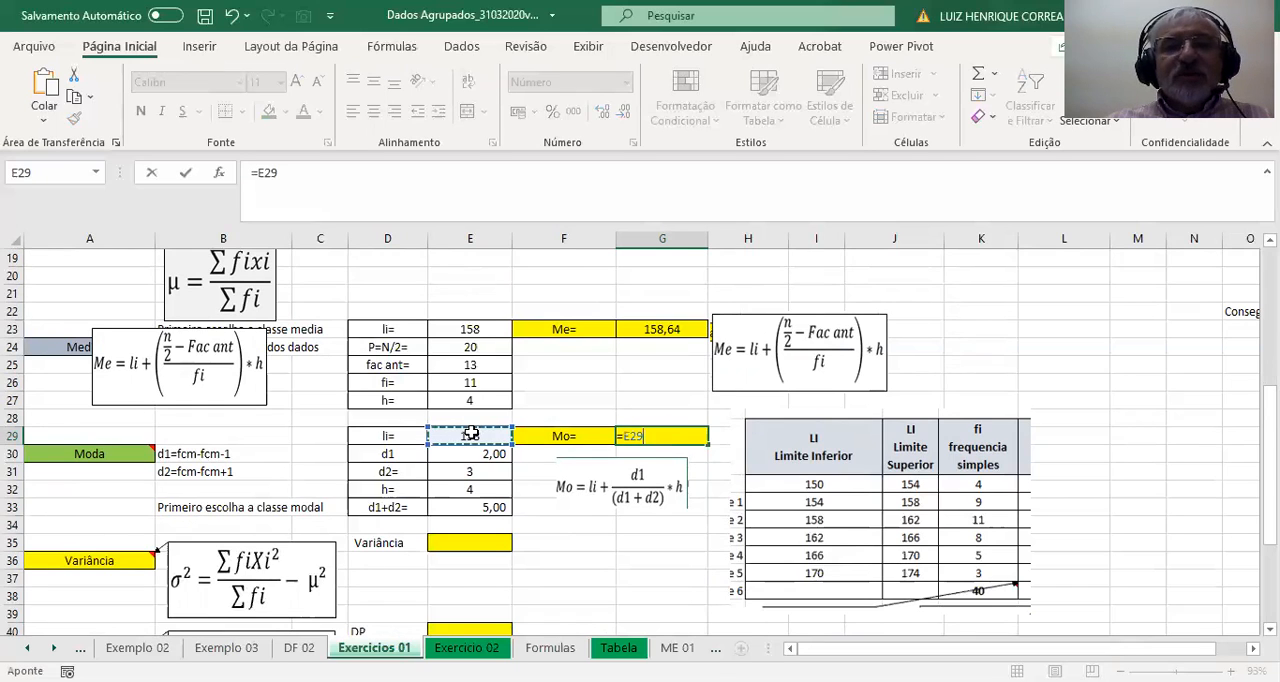
type("+(")
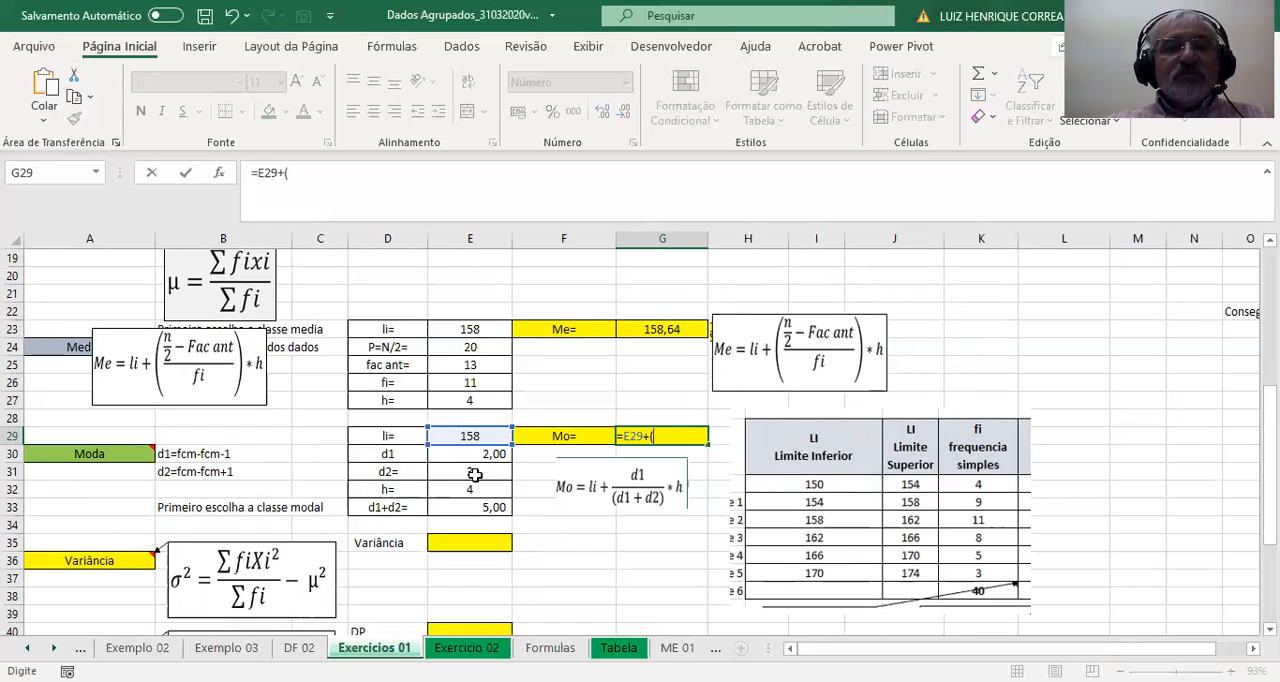
left_click(481, 455)
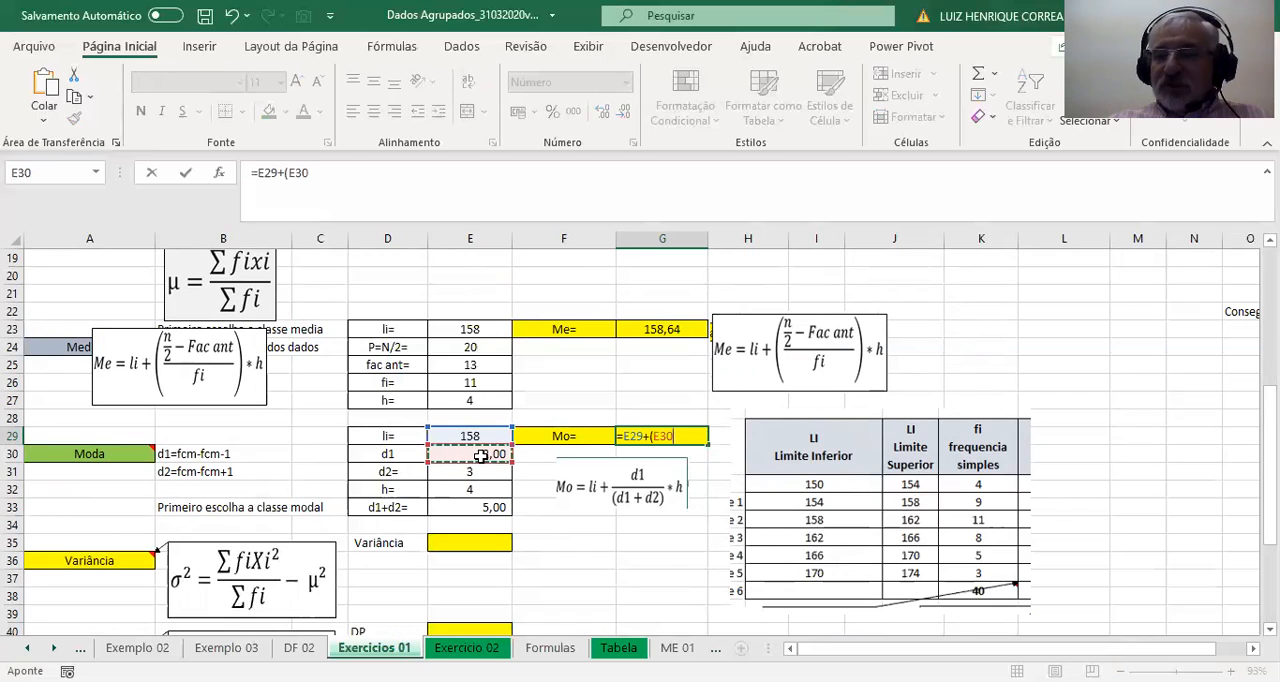
type("/")
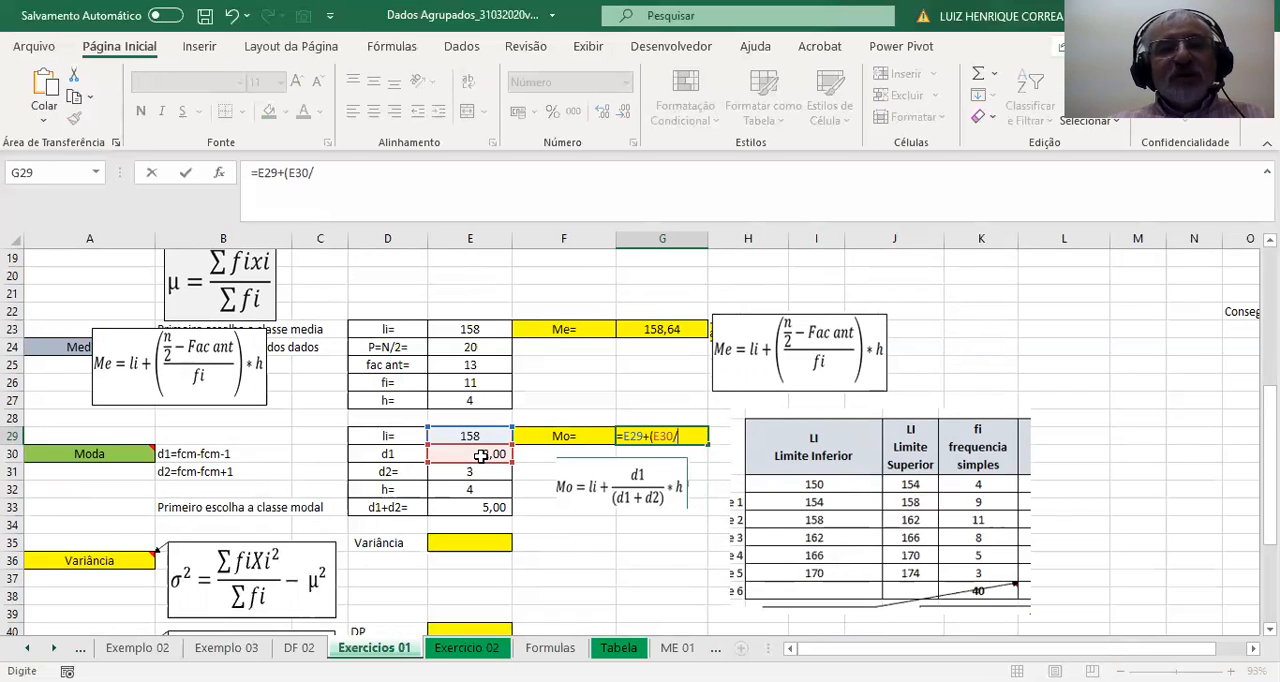
left_click(478, 507)
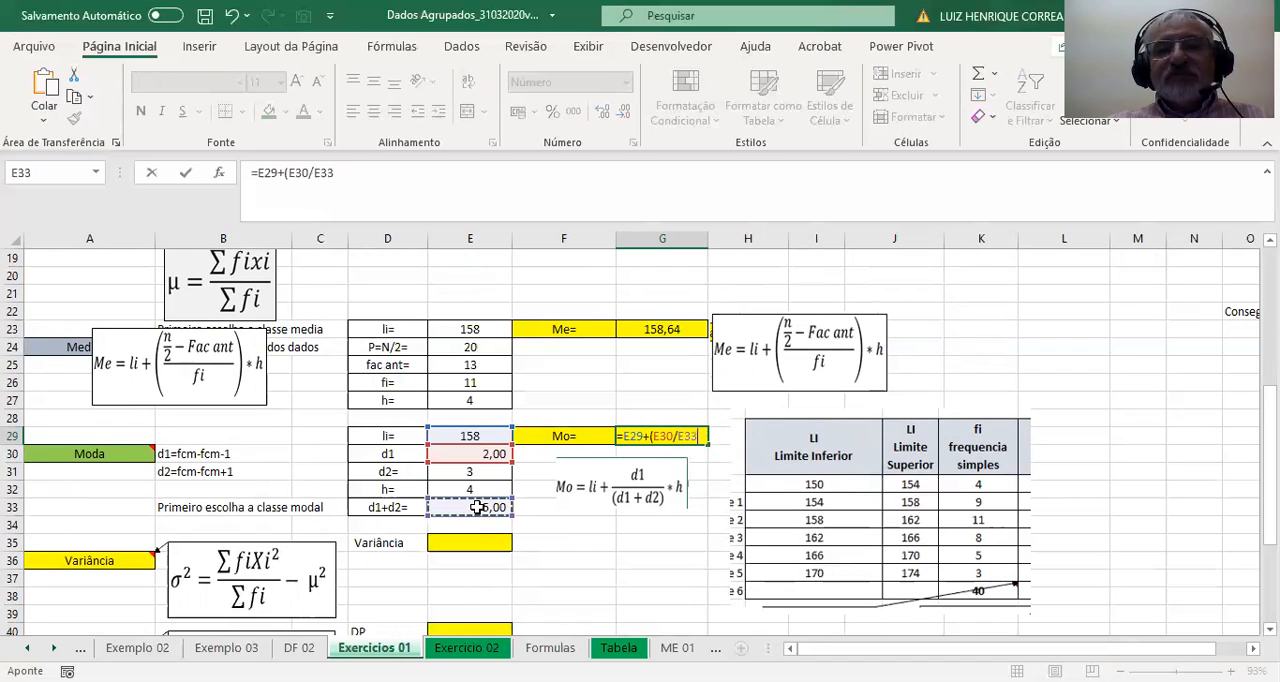
type(")*")
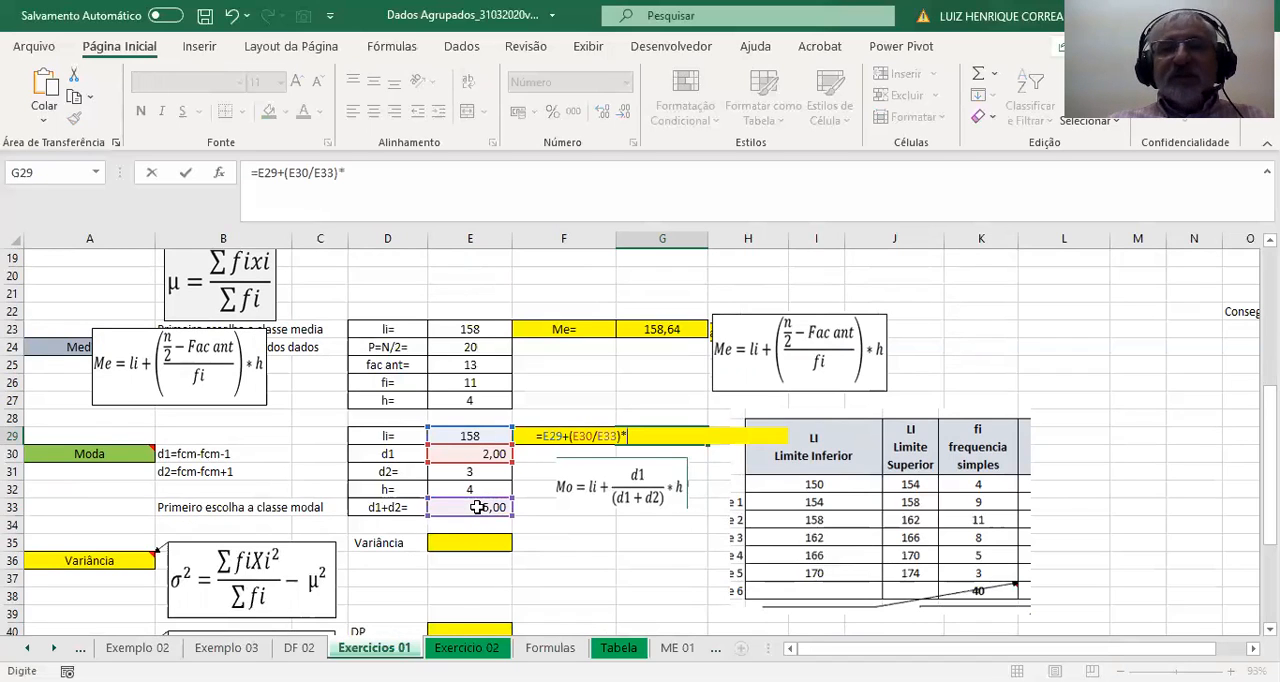
left_click(475, 490)
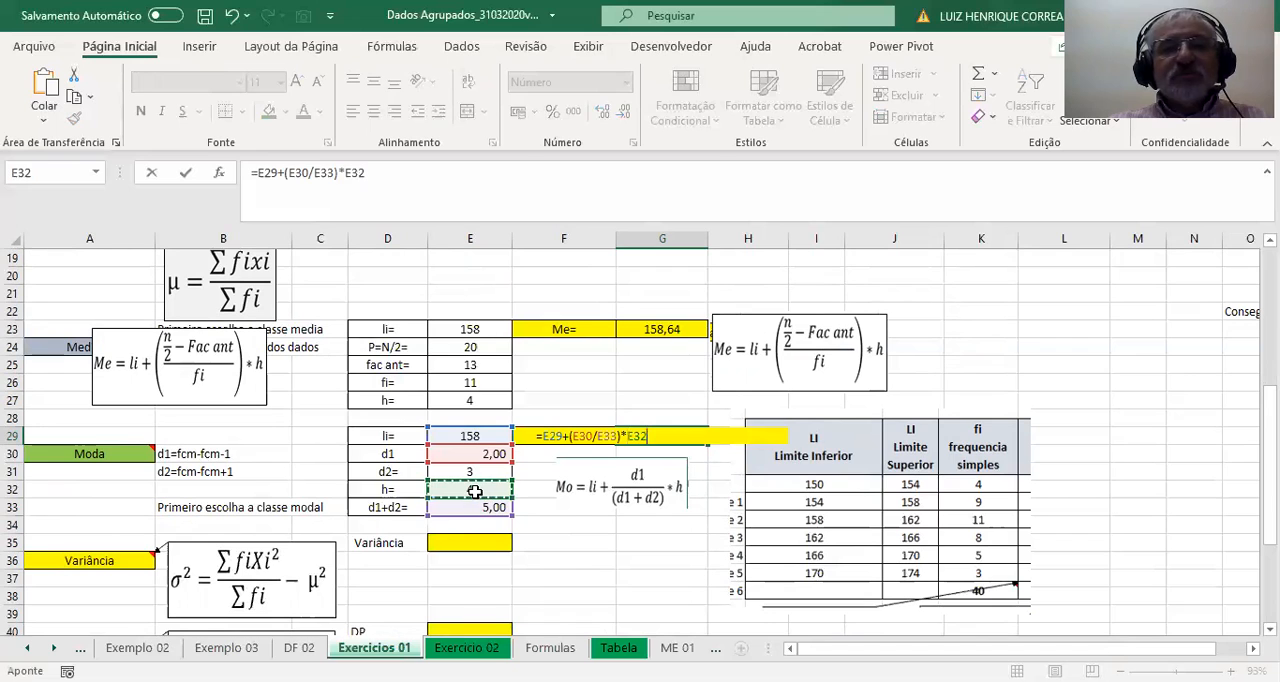
key("Return")
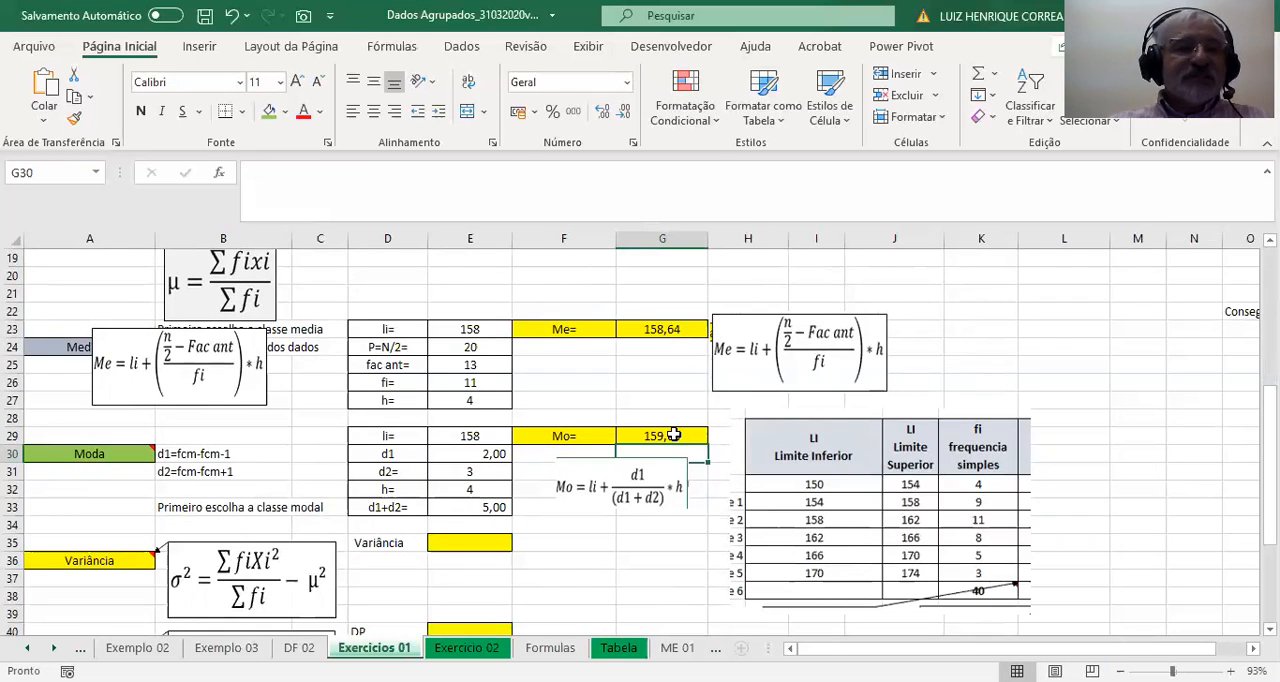
scroll(667, 435, "down", 2)
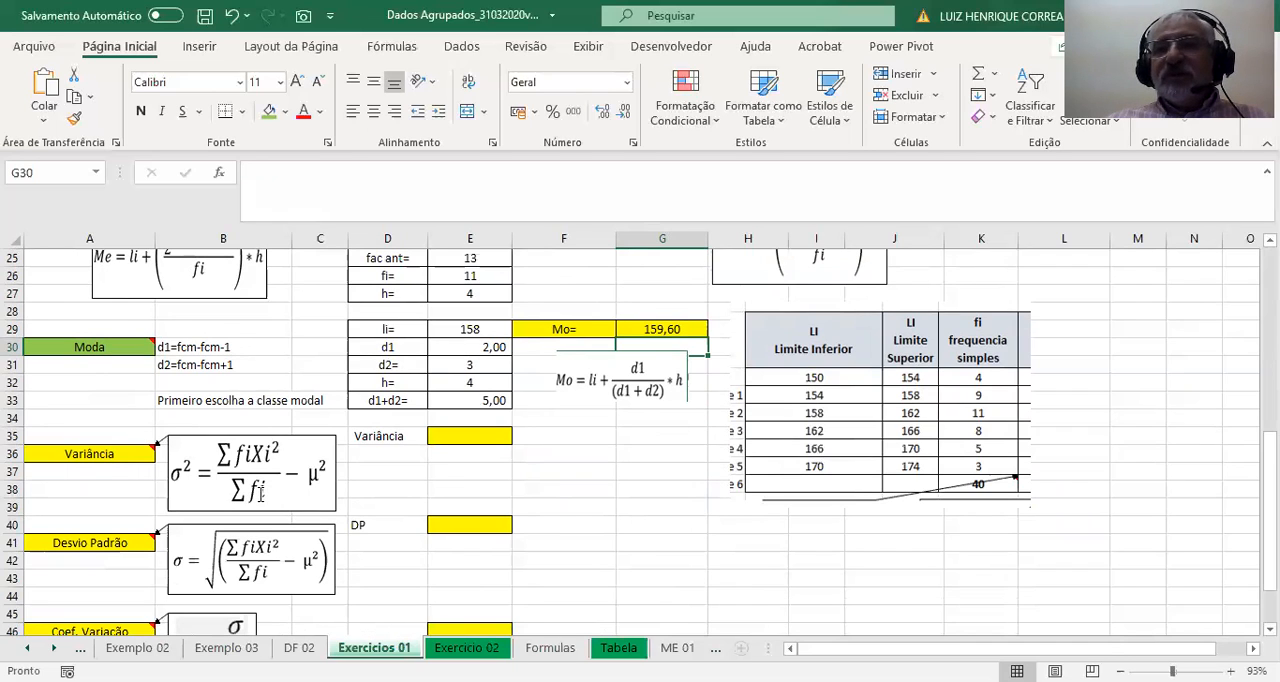
left_click(469, 440)
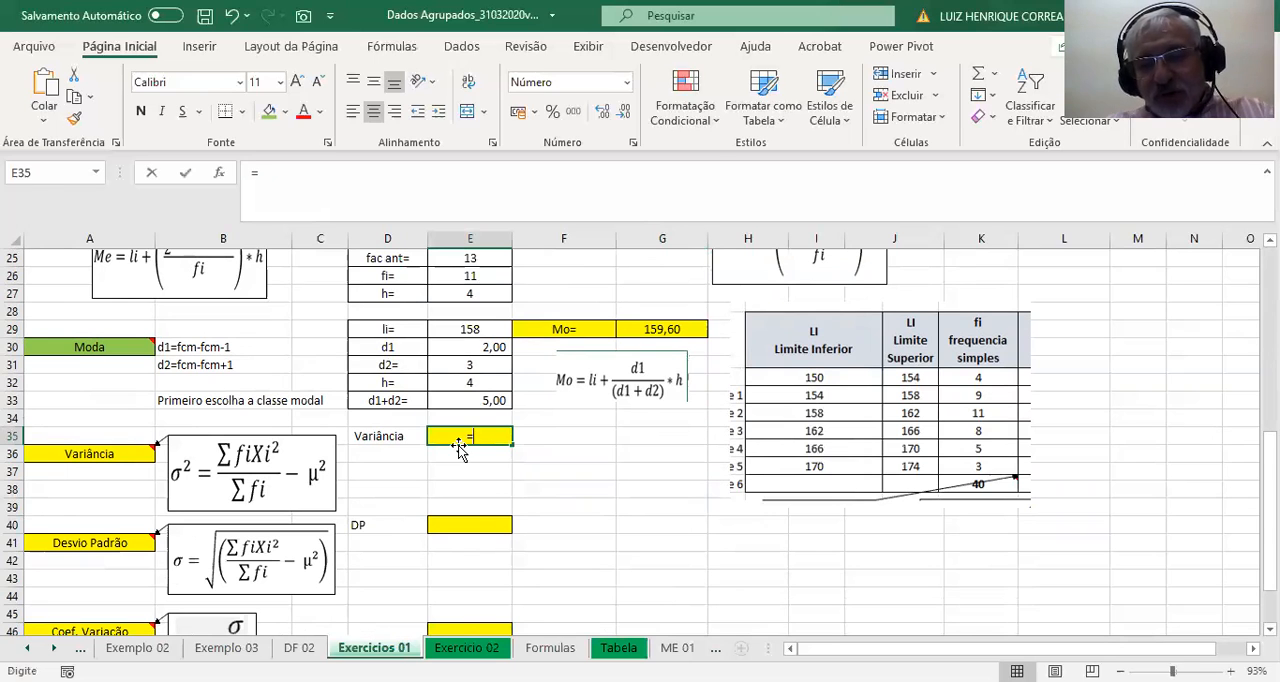
type("=9")
scroll(451, 453, "up", 2)
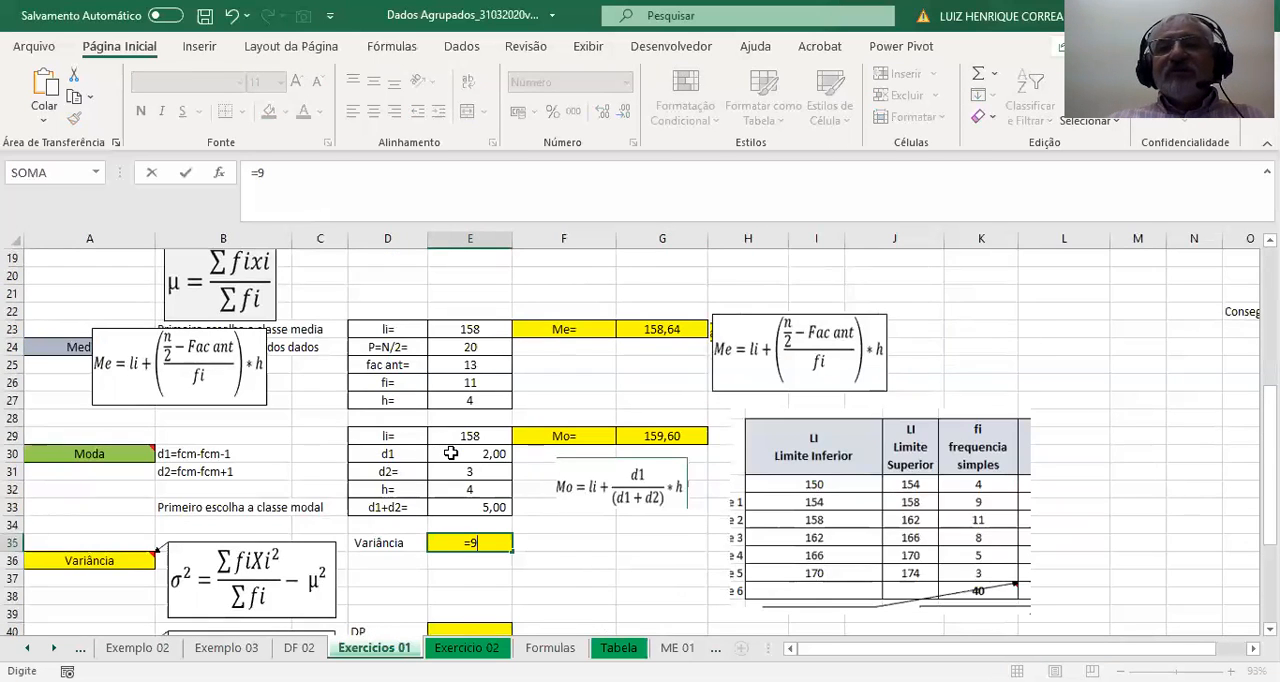
scroll(451, 453, "up", 5)
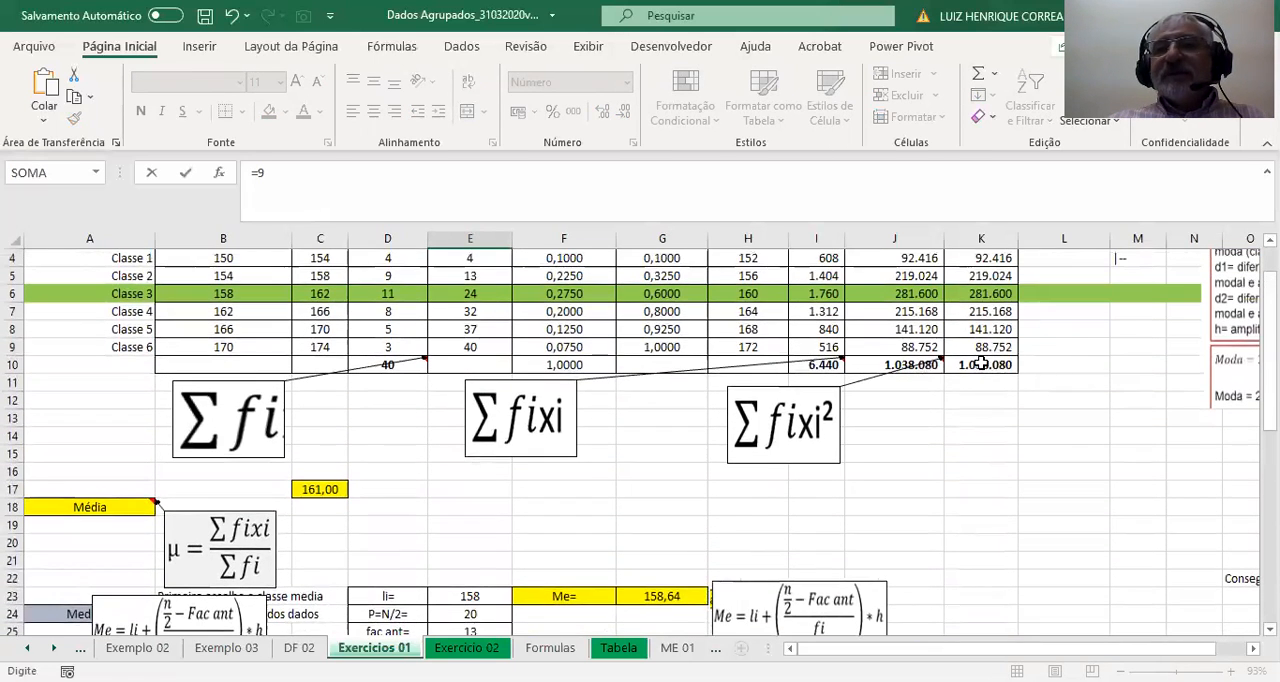
left_click(981, 364)
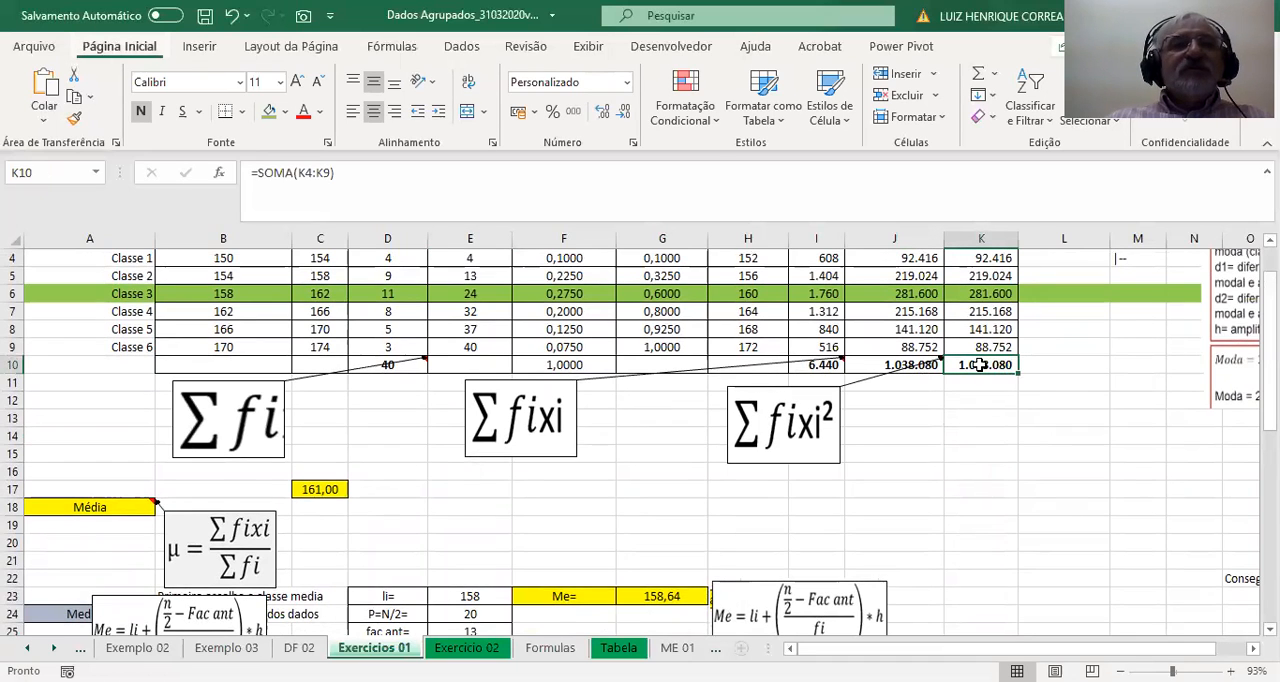
key("alt")
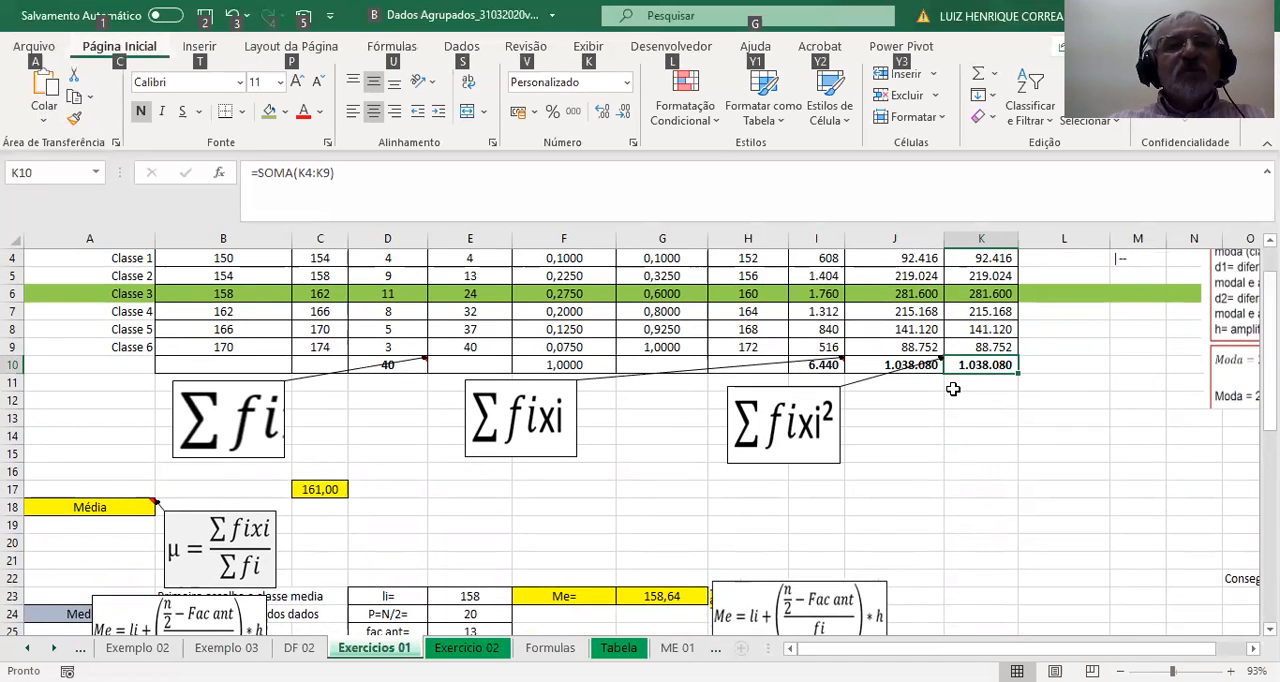
Calculate the variance in E35 with the formula =(K10/D10)-C17^2.
scroll(800, 471, "down", 9)
scroll(568, 475, "down", 1)
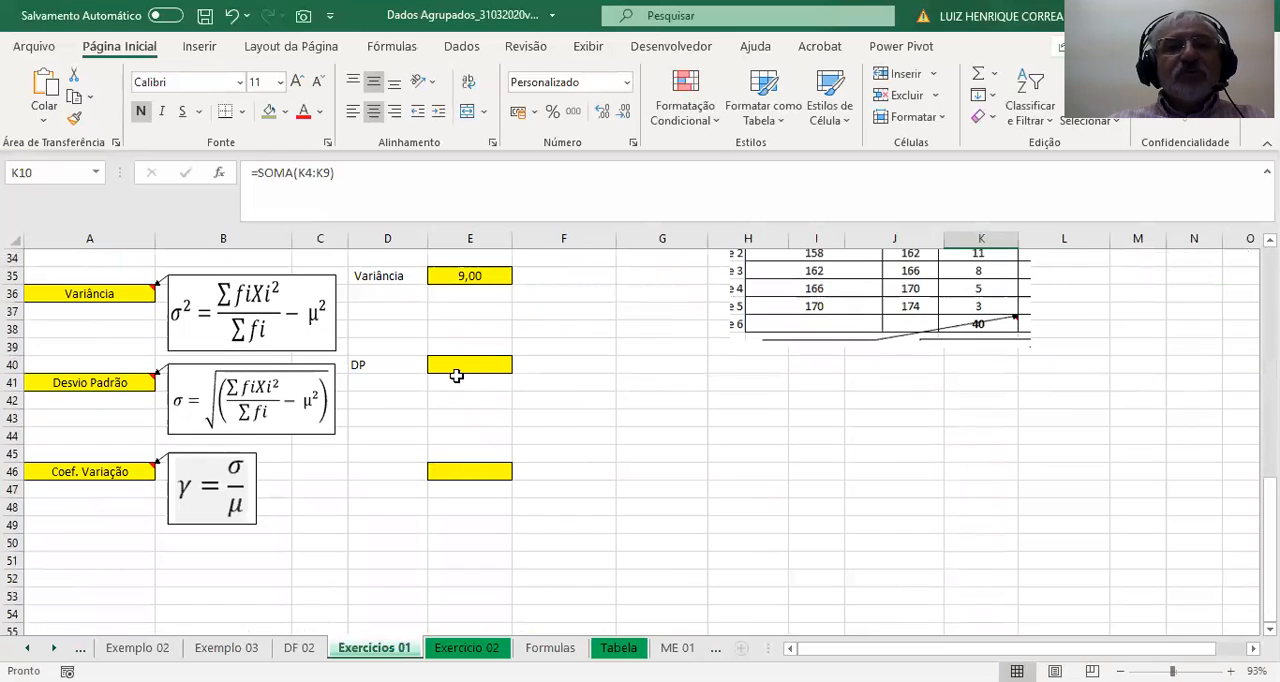
scroll(470, 335, "up", 2)
left_click(475, 383)
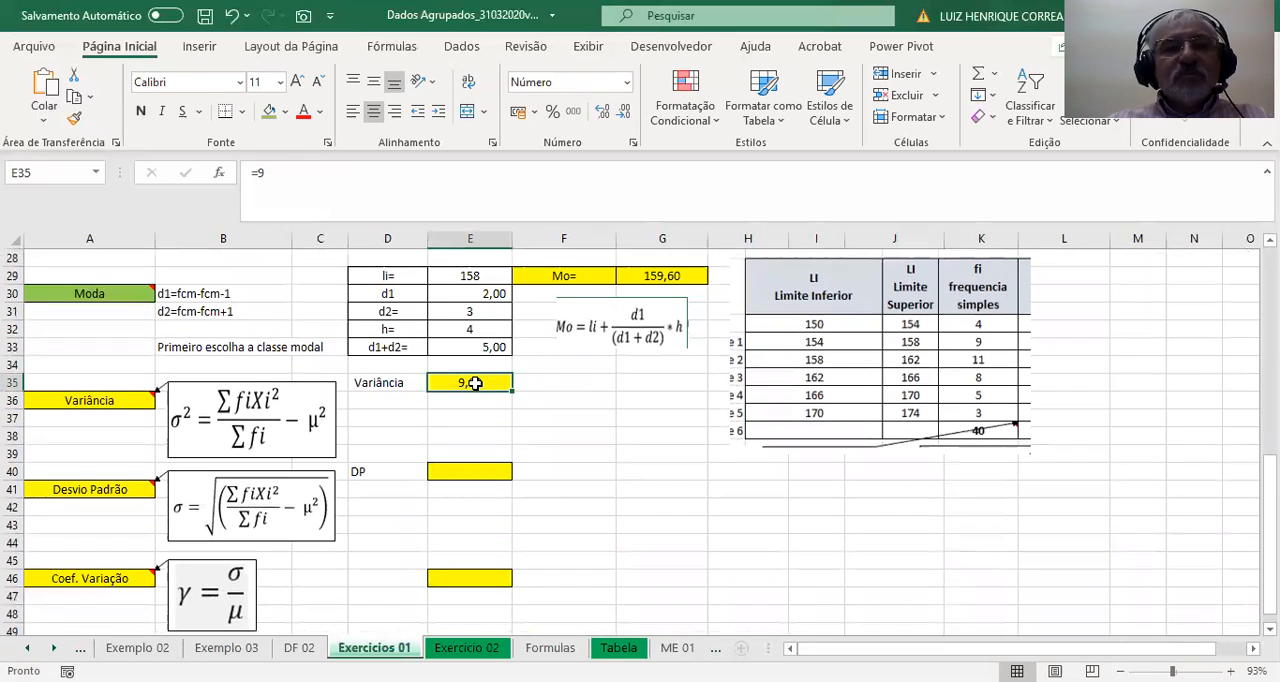
type("=")
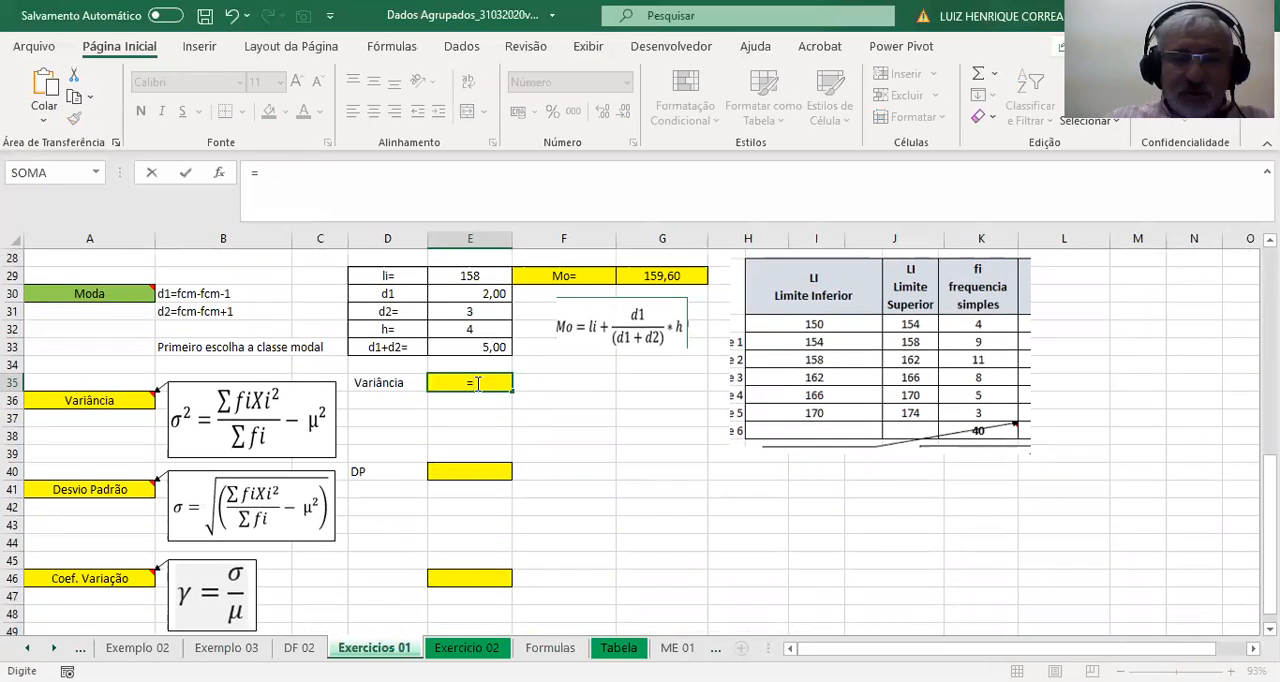
type("(")
scroll(563, 360, "up", 8)
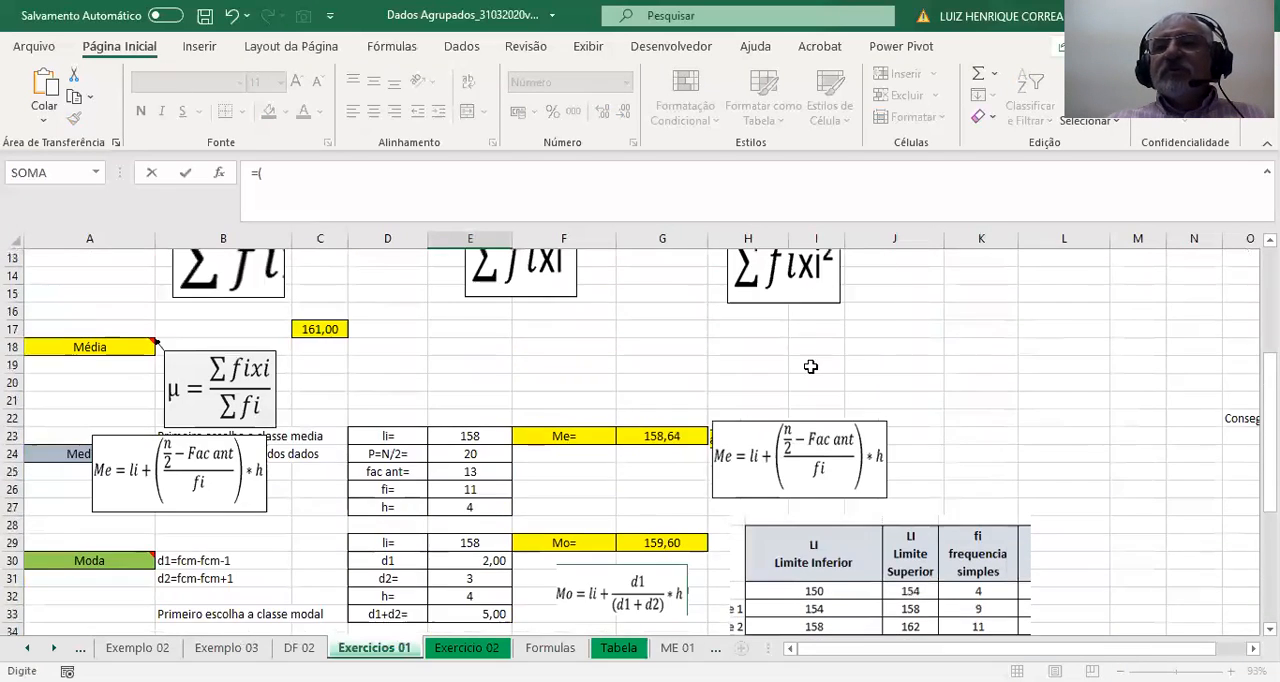
scroll(895, 400, "up", 1)
scroll(895, 400, "down", 1)
left_click(981, 365)
type("/")
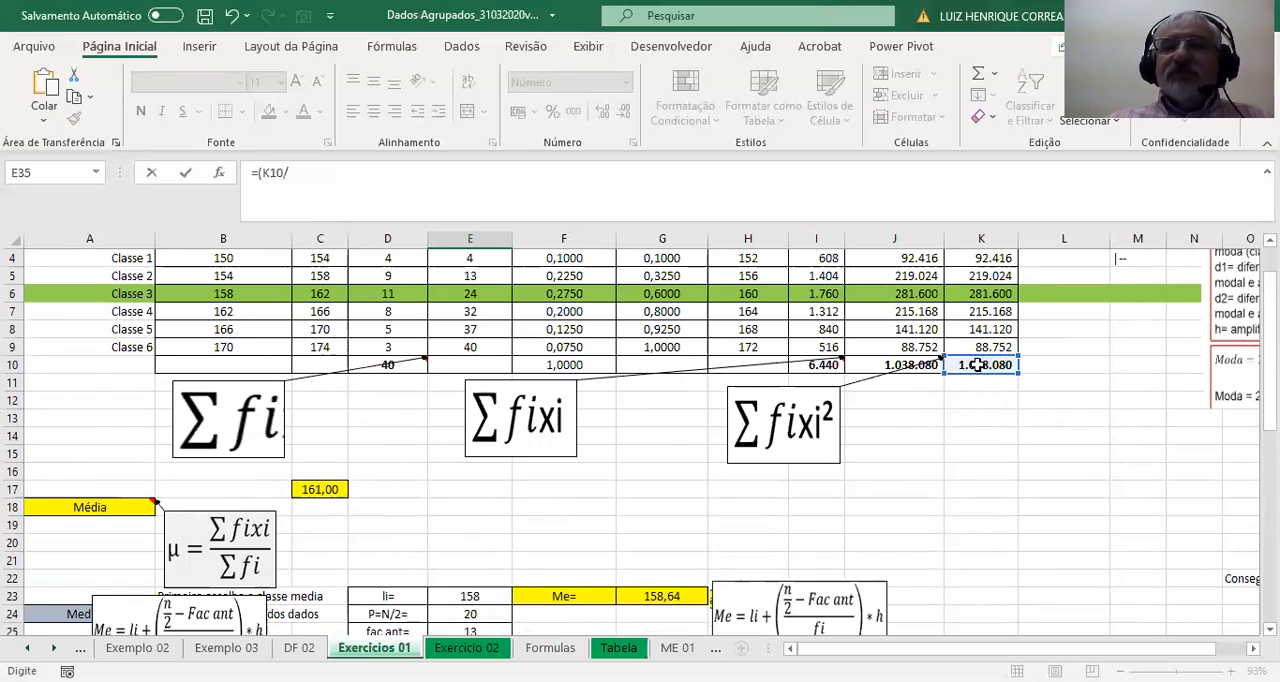
left_click(380, 366)
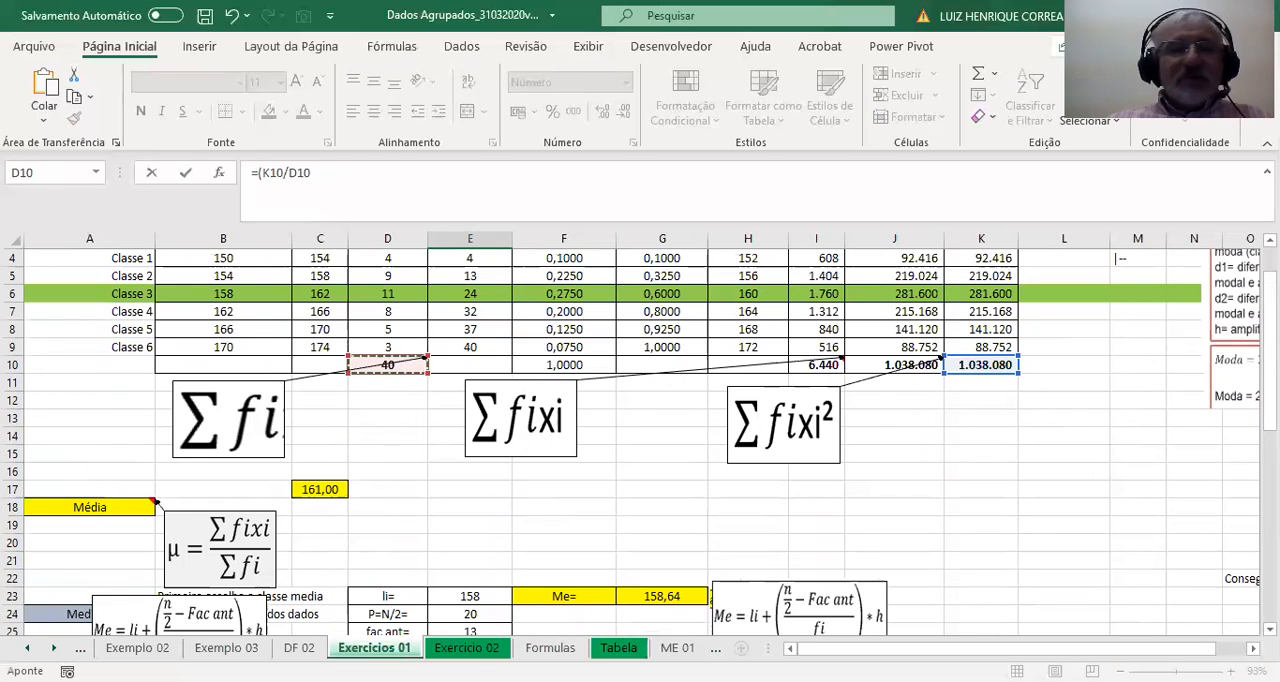
type(")")
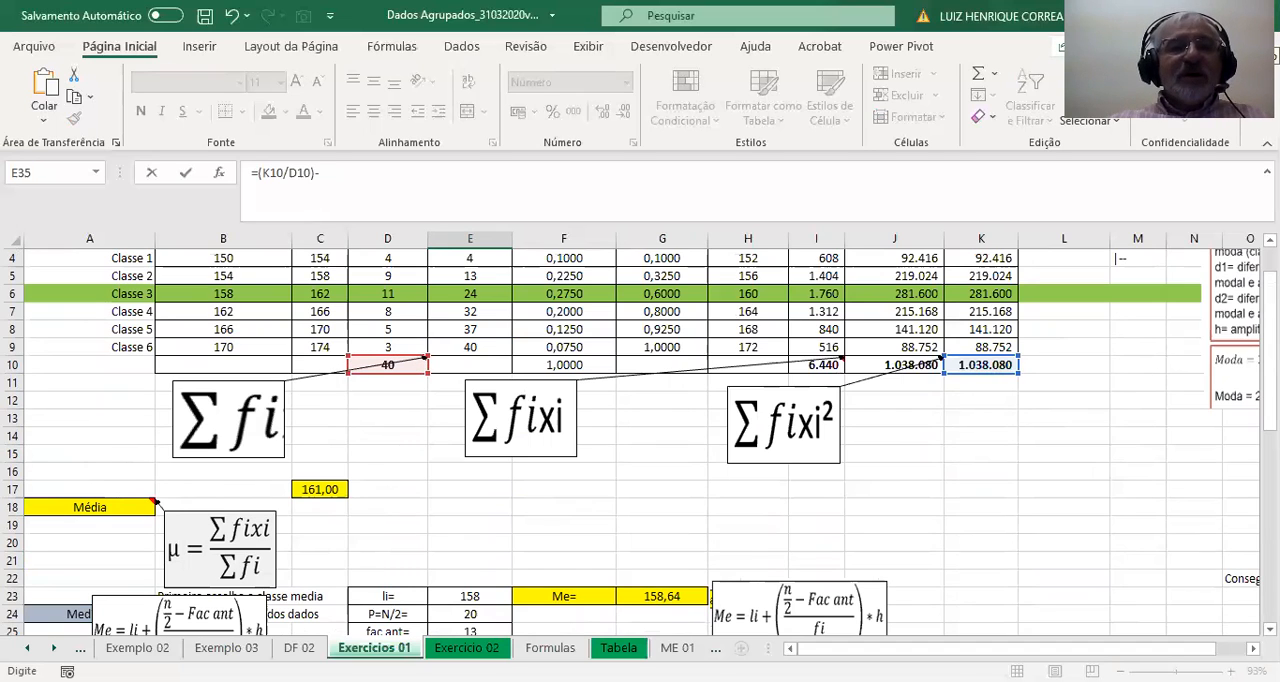
type("-")
left_click(327, 489)
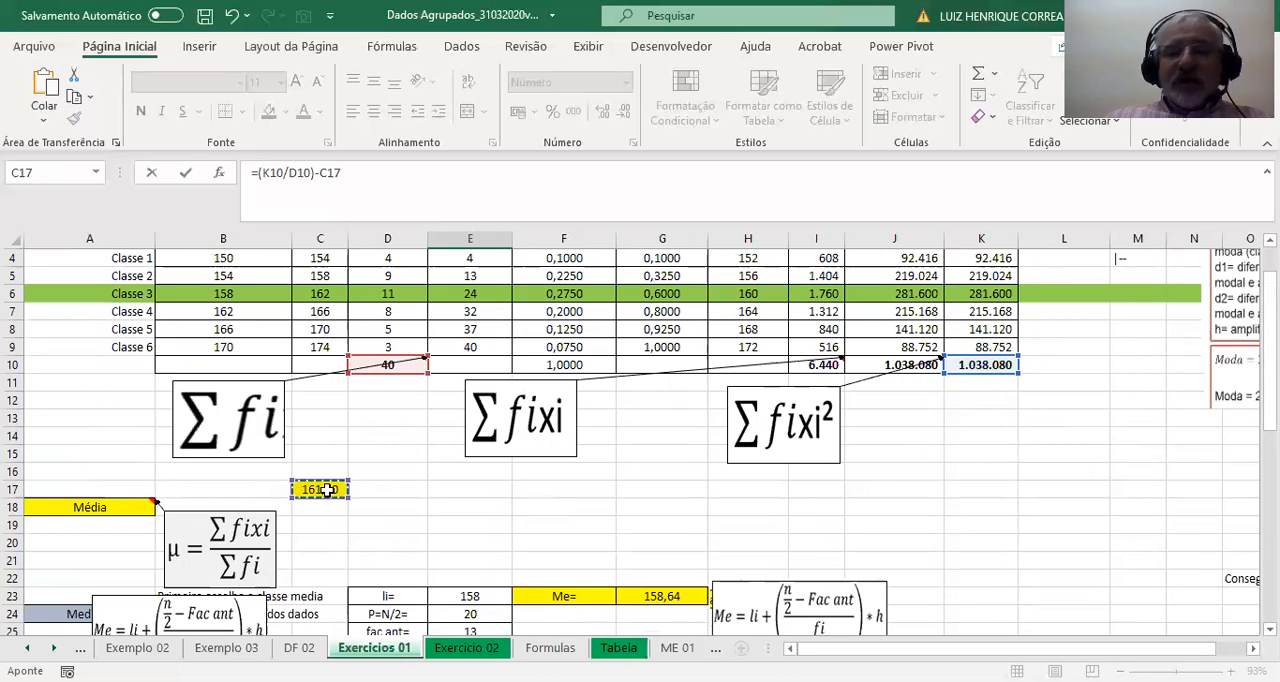
key("Return")
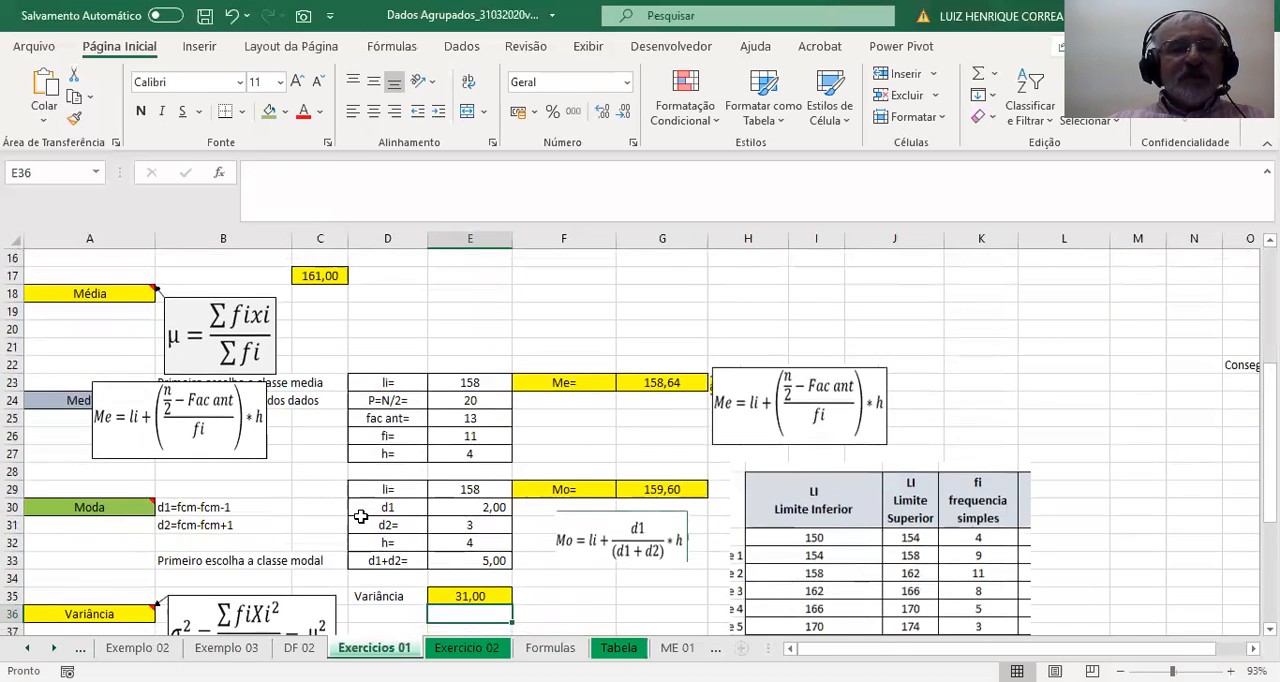
scroll(360, 516, "down", 2)
left_click(492, 488)
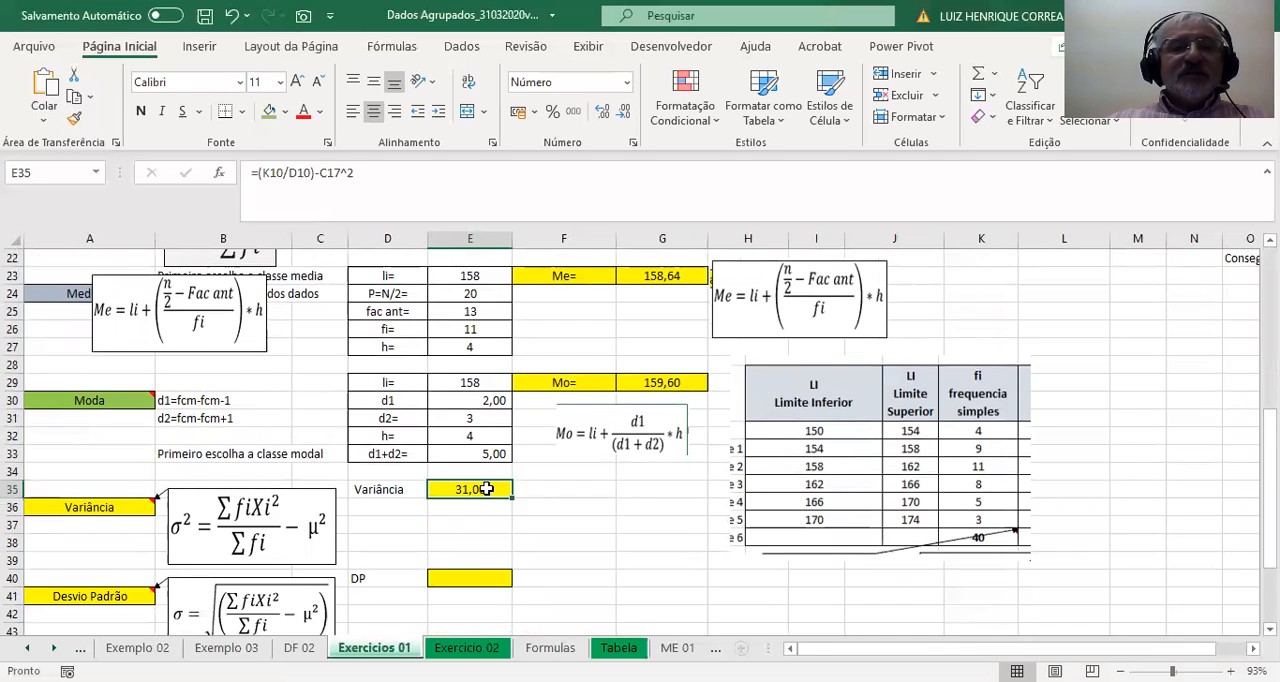
Calculate the standard deviation (DP) in E40 as the square root of the variance, with =RAIZ(E35).
scroll(496, 510, "down", 1)
left_click(499, 525)
type("=")
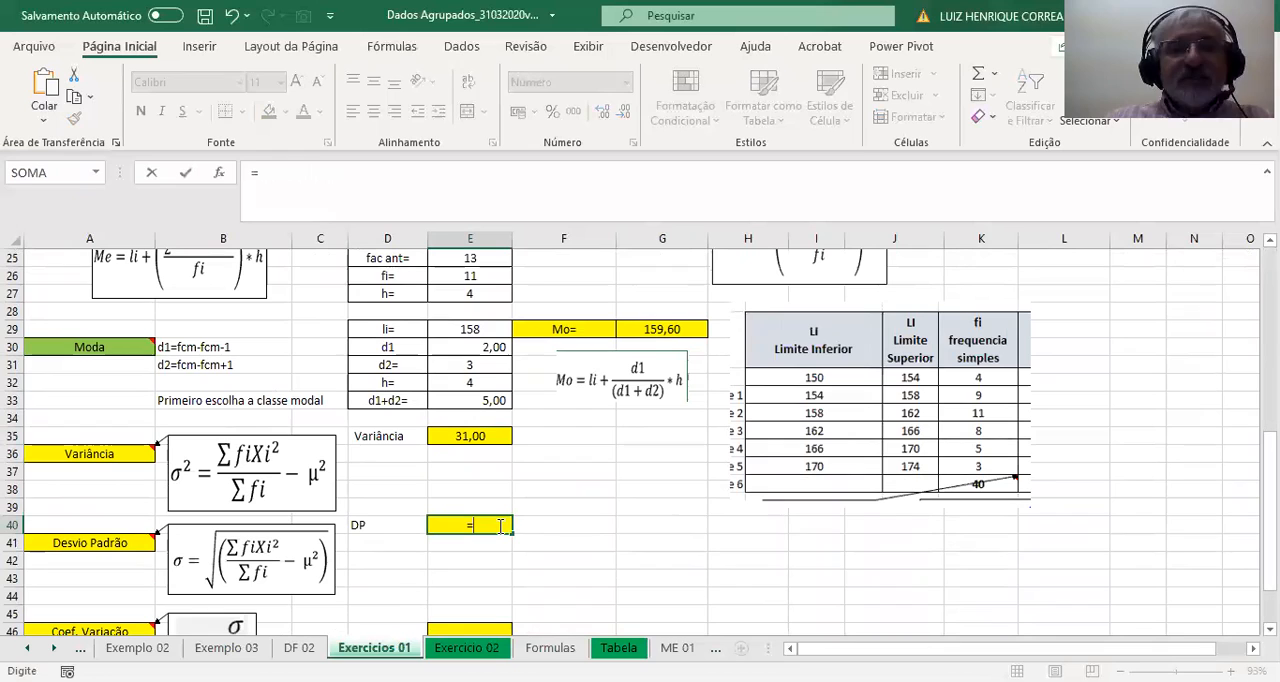
type("raiz")
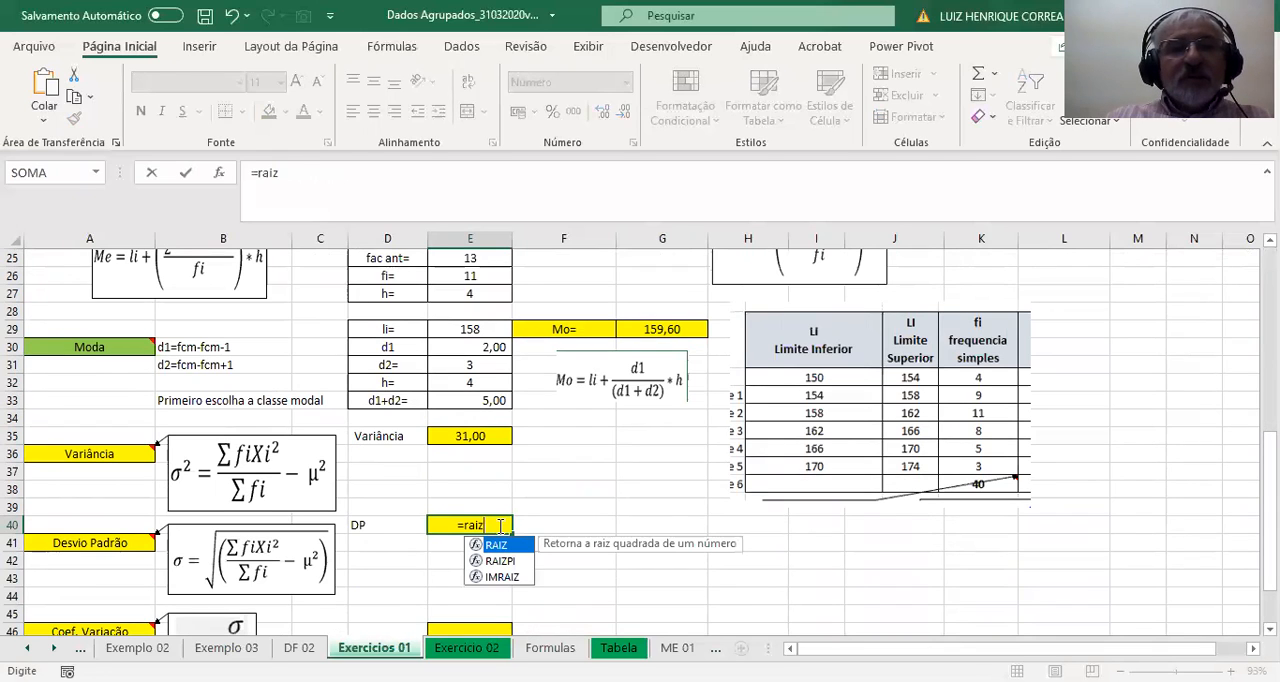
double_click(476, 525)
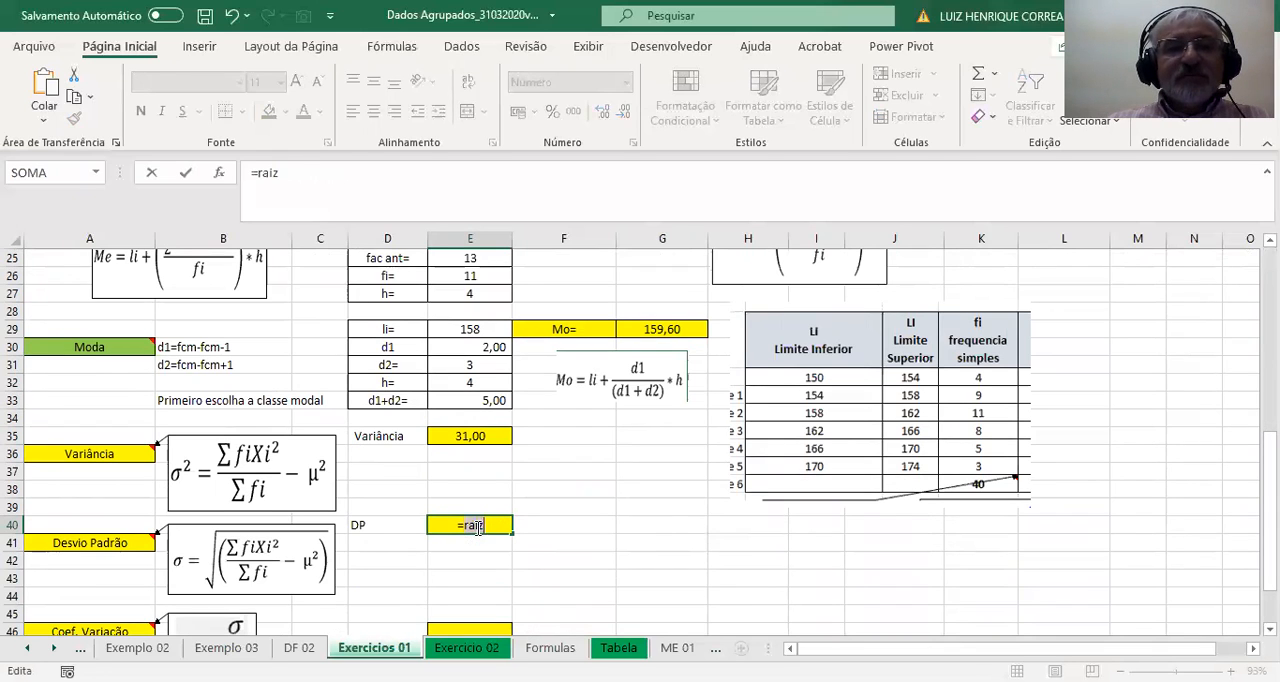
type("(")
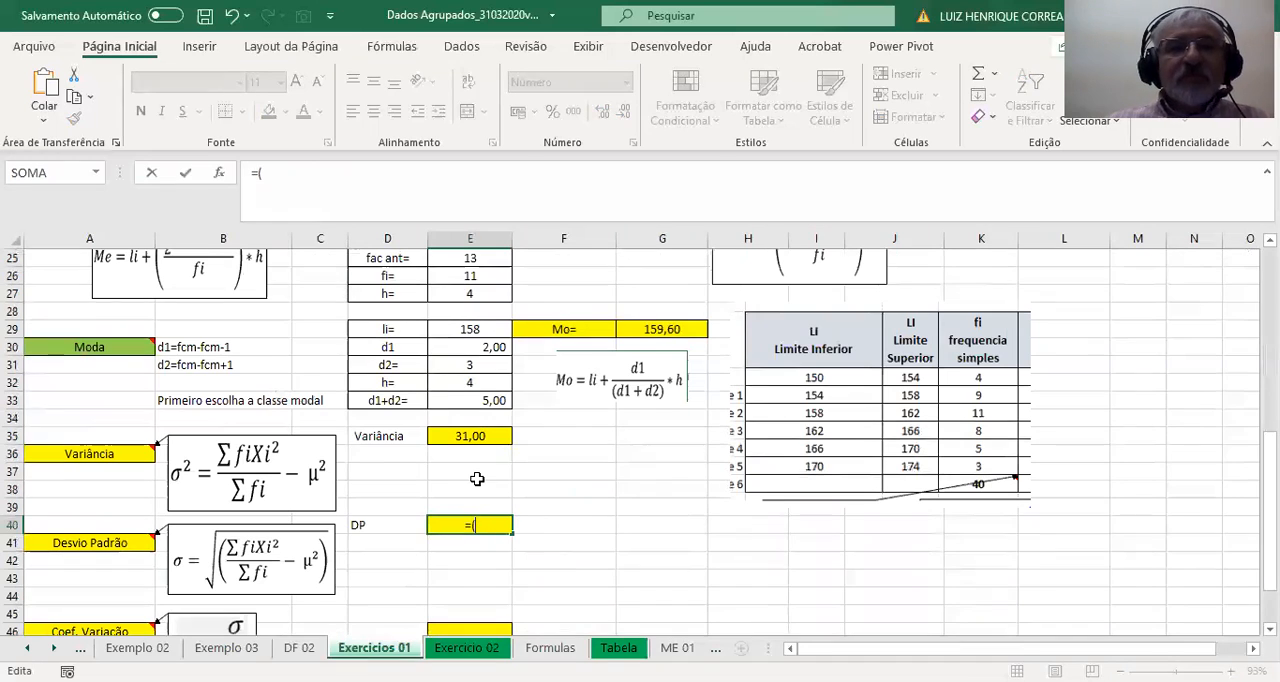
type("rao")
key("BackSpace")
type("iz")
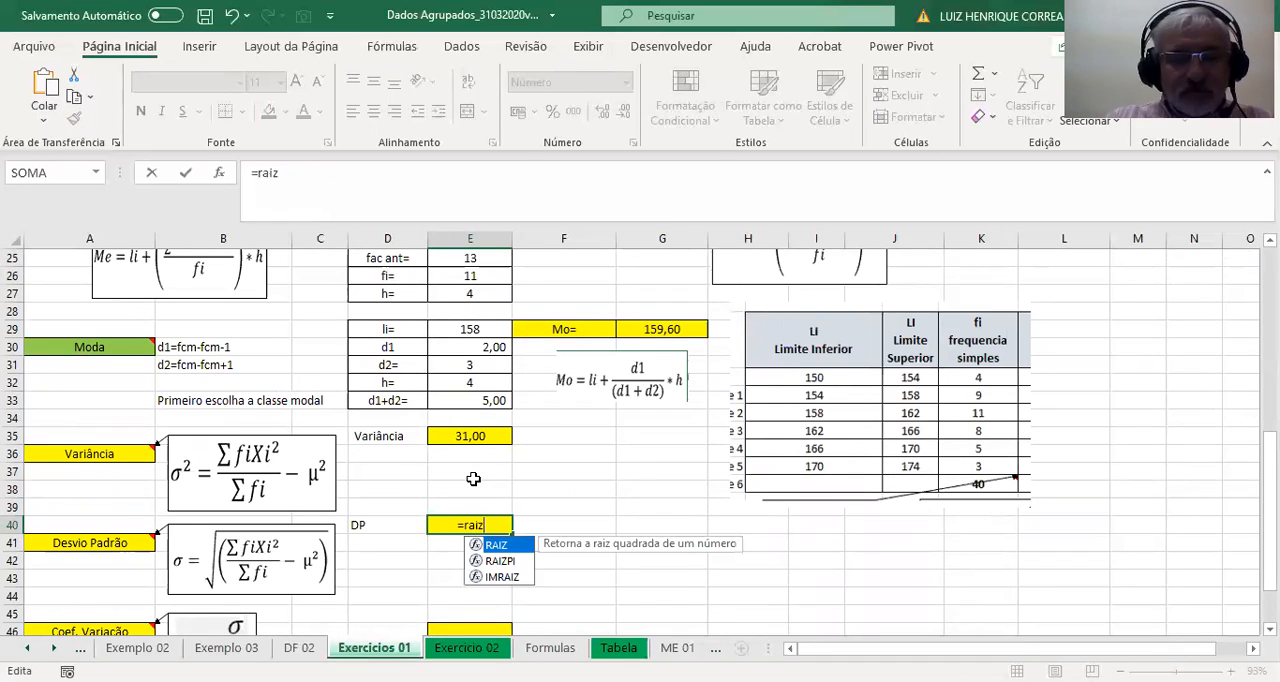
type("(")
left_click(485, 437)
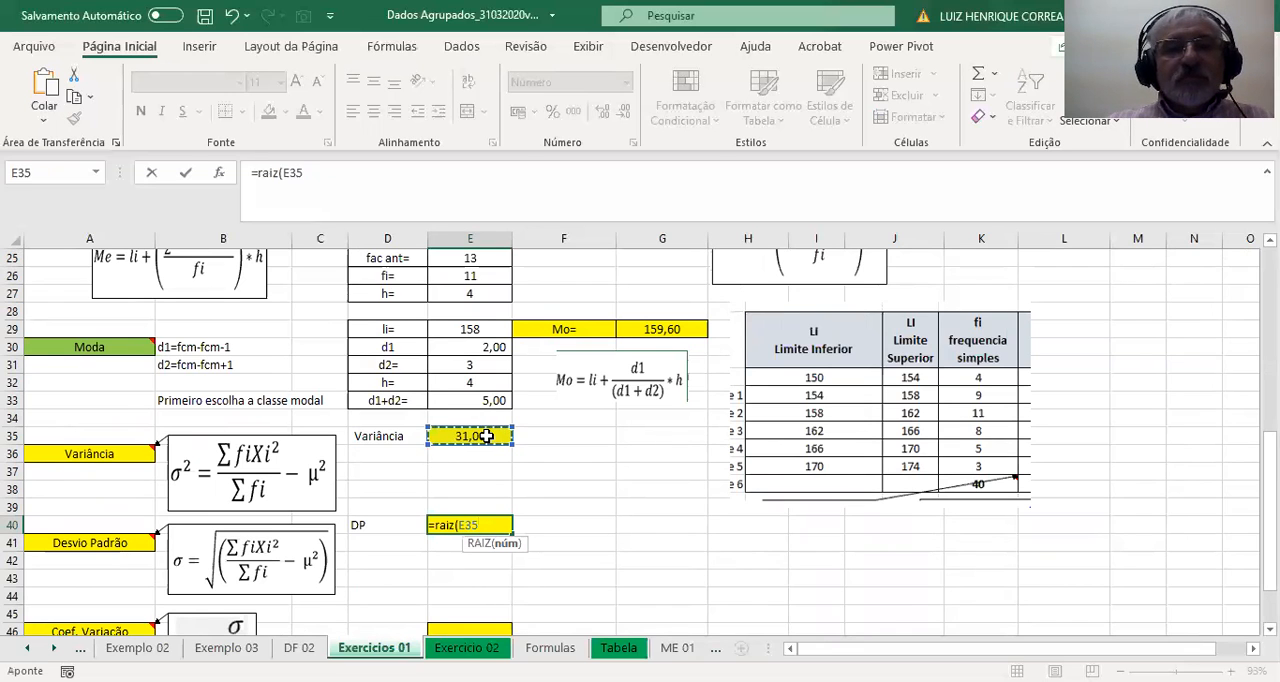
key("Return")
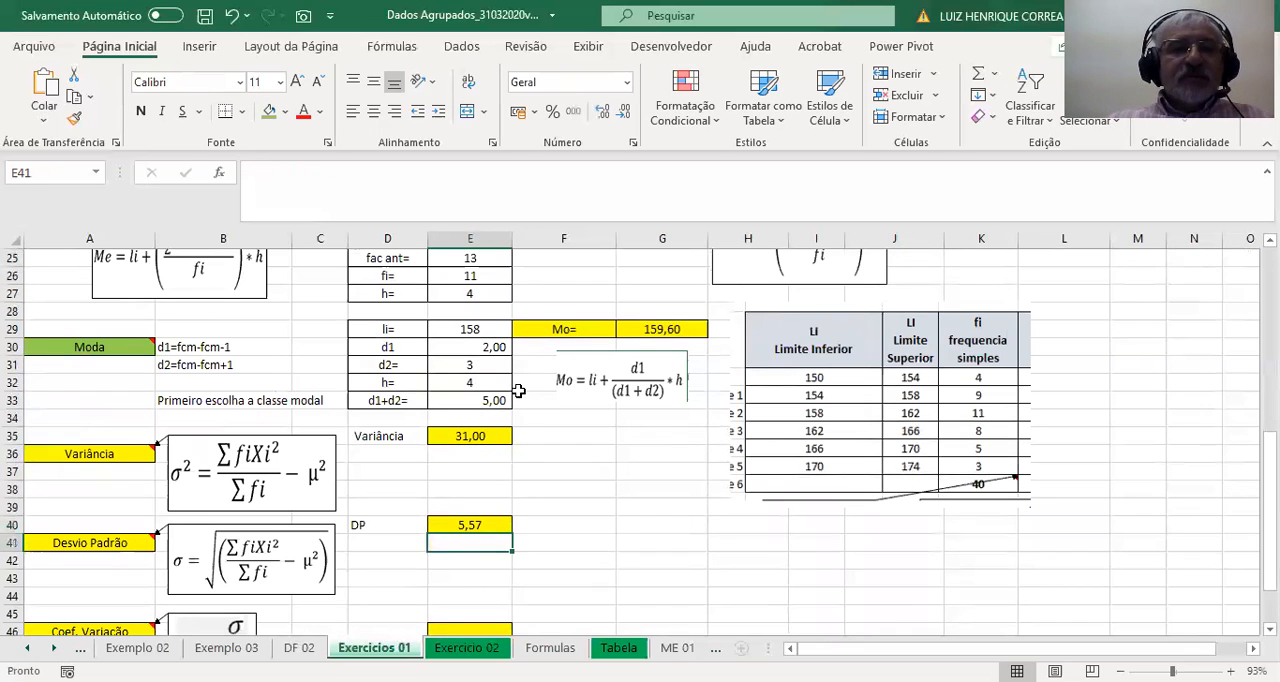
Calculate the coefficient of variation in E46 by dividing the standard deviation by the mean, with =E40/C17.
scroll(330, 395, "down", 2)
left_click(203, 523)
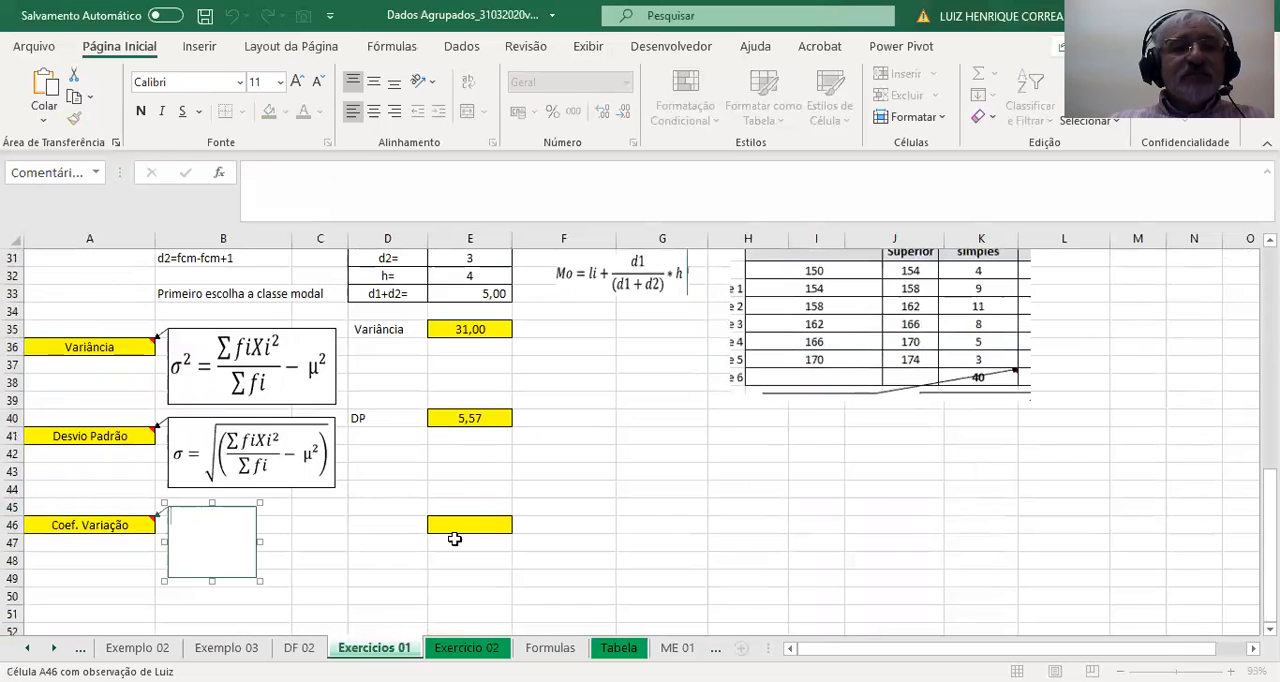
left_click(575, 488)
left_click(498, 525)
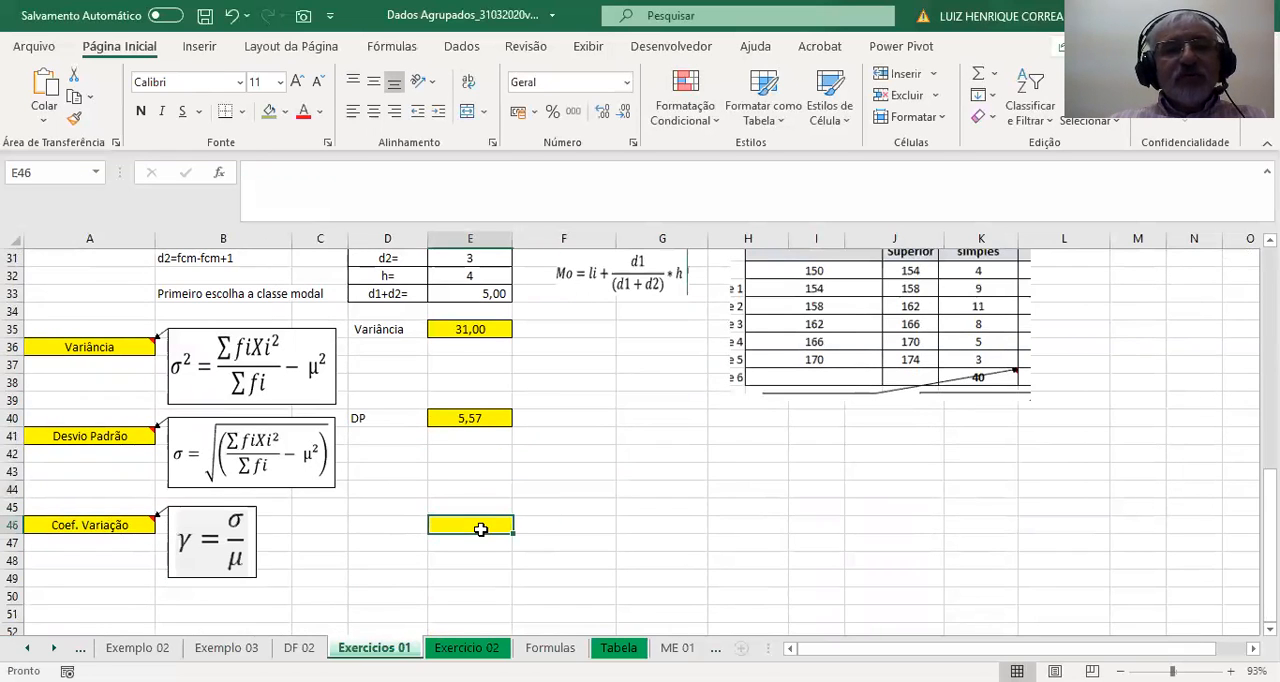
type("=")
left_click(474, 420)
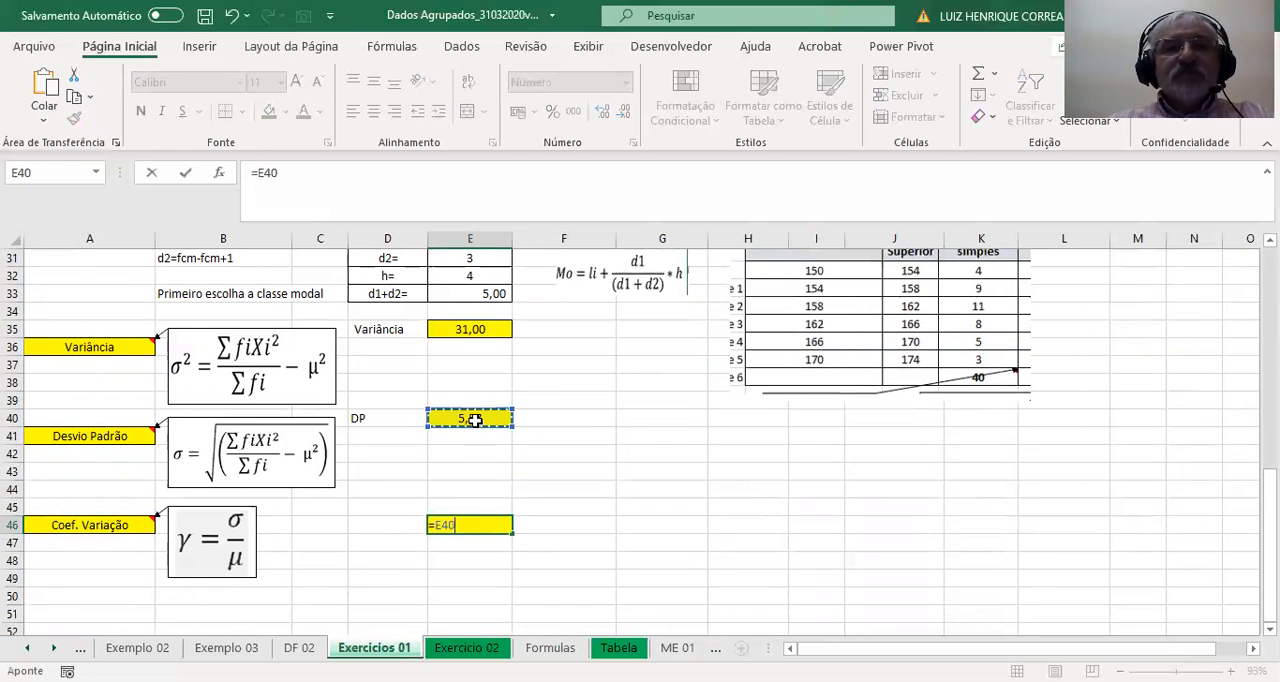
type("/")
scroll(474, 420, "up", 5)
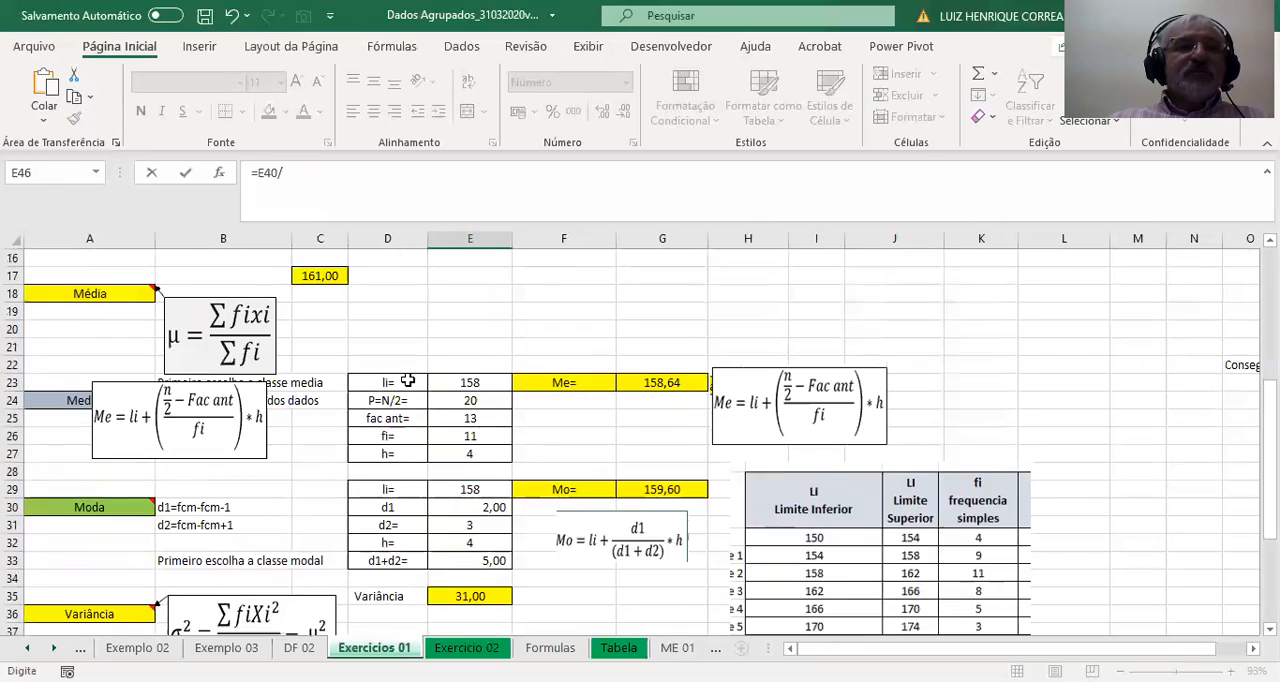
left_click(320, 276)
key("Return")
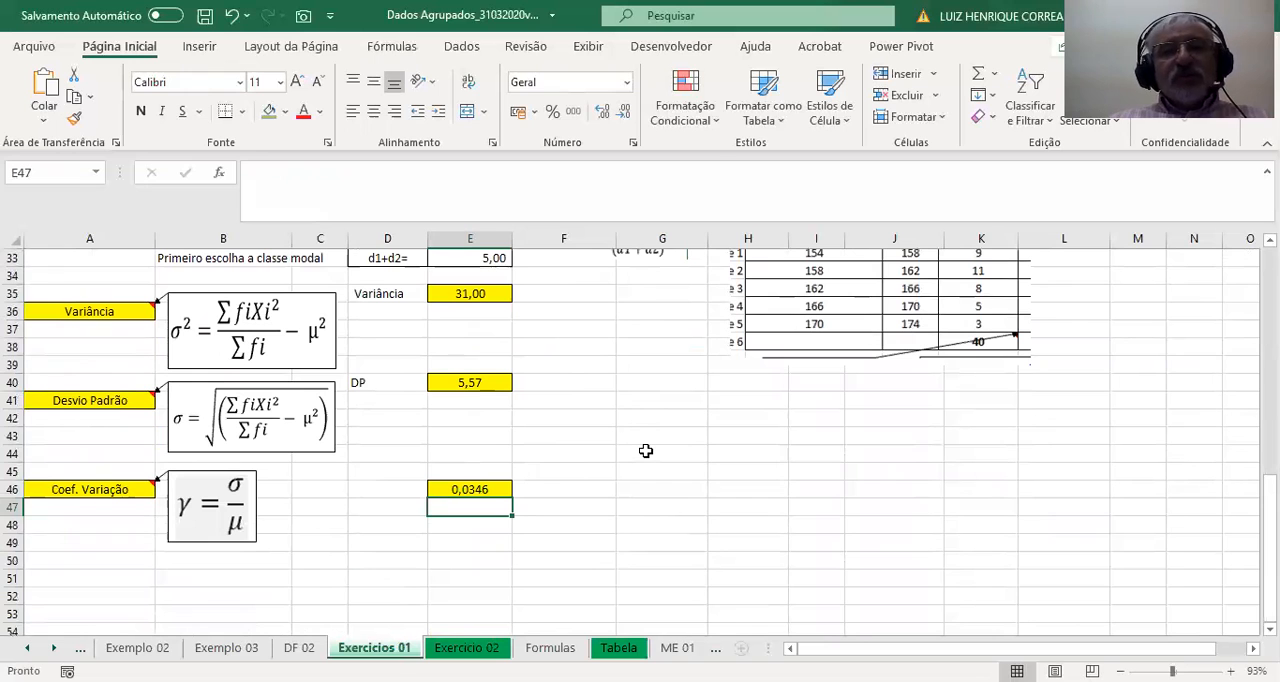
scroll(646, 454, "up", 4)
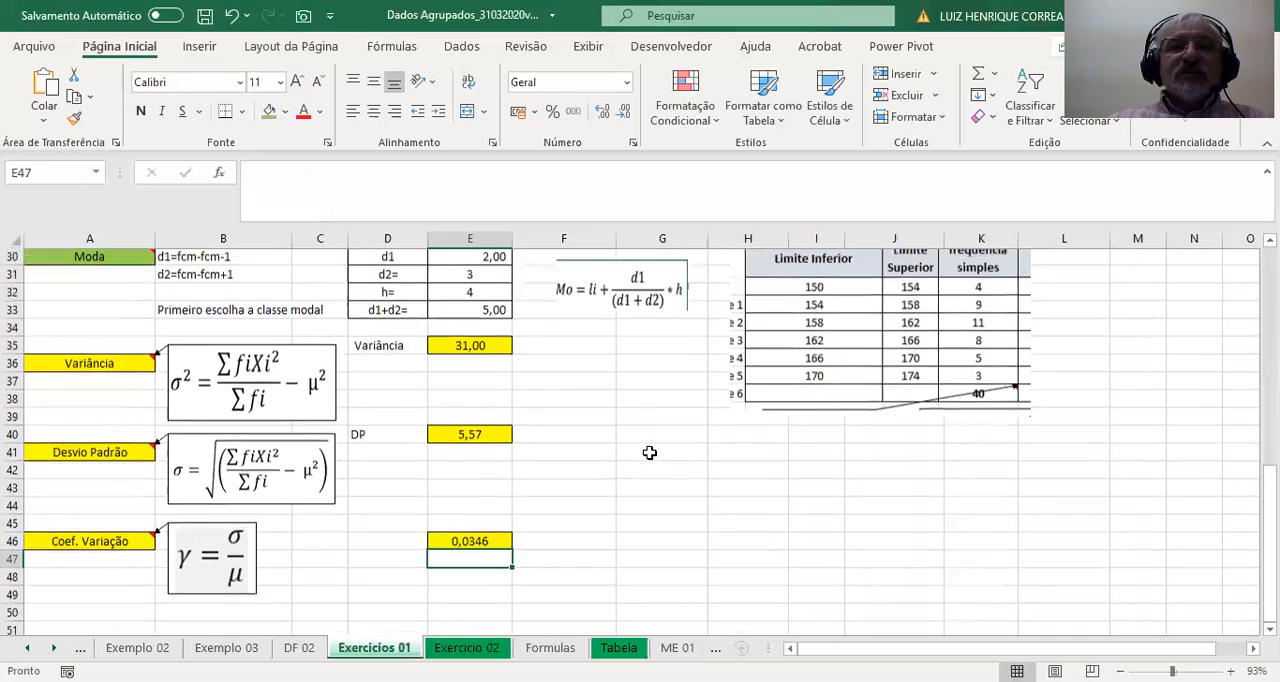
scroll(651, 458, "up", 7)
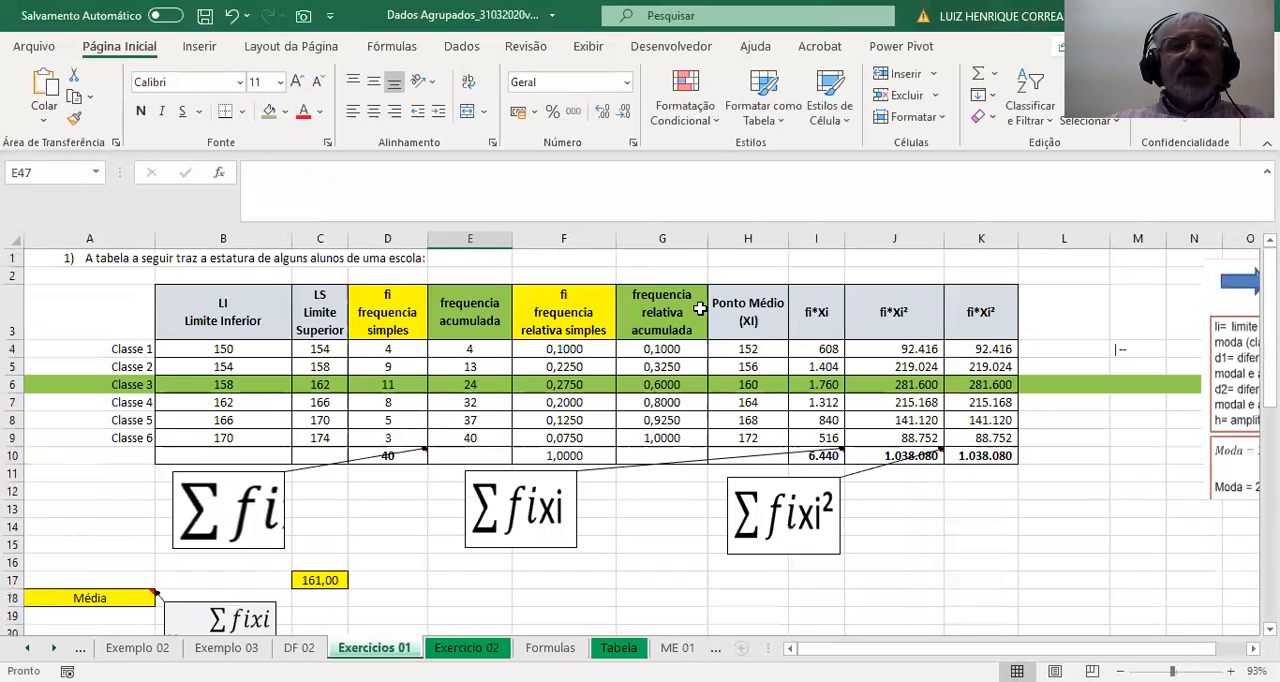